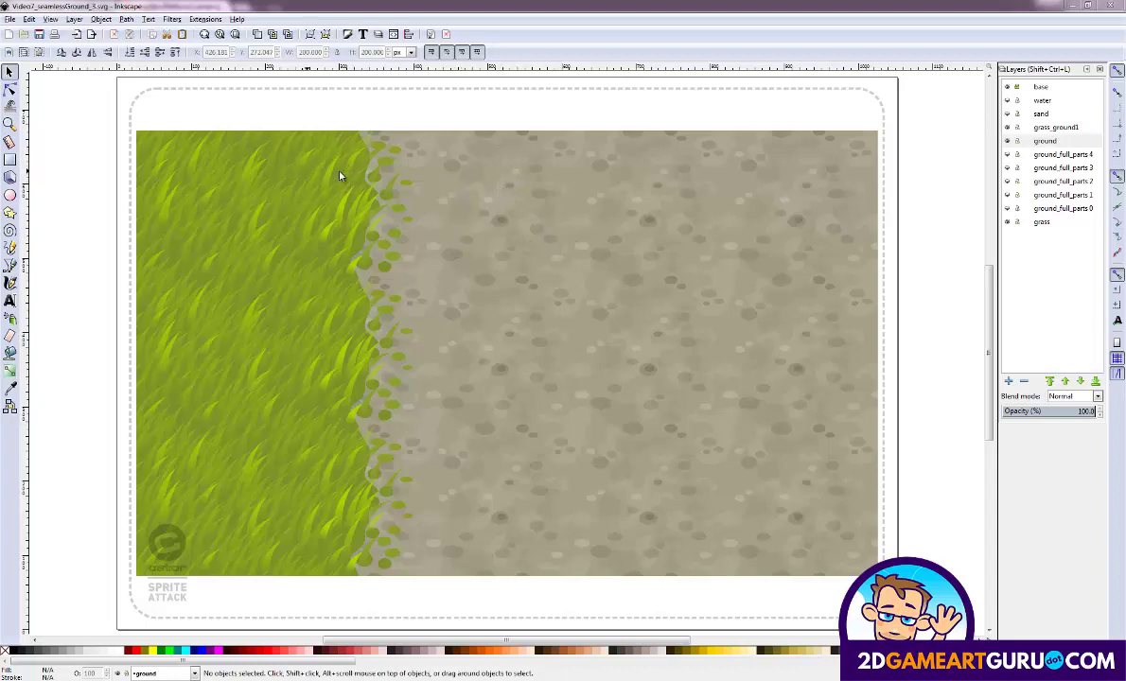
- Hide the grass_ground1 and grass layers so only the stone ground layer shows
click(1008, 128)
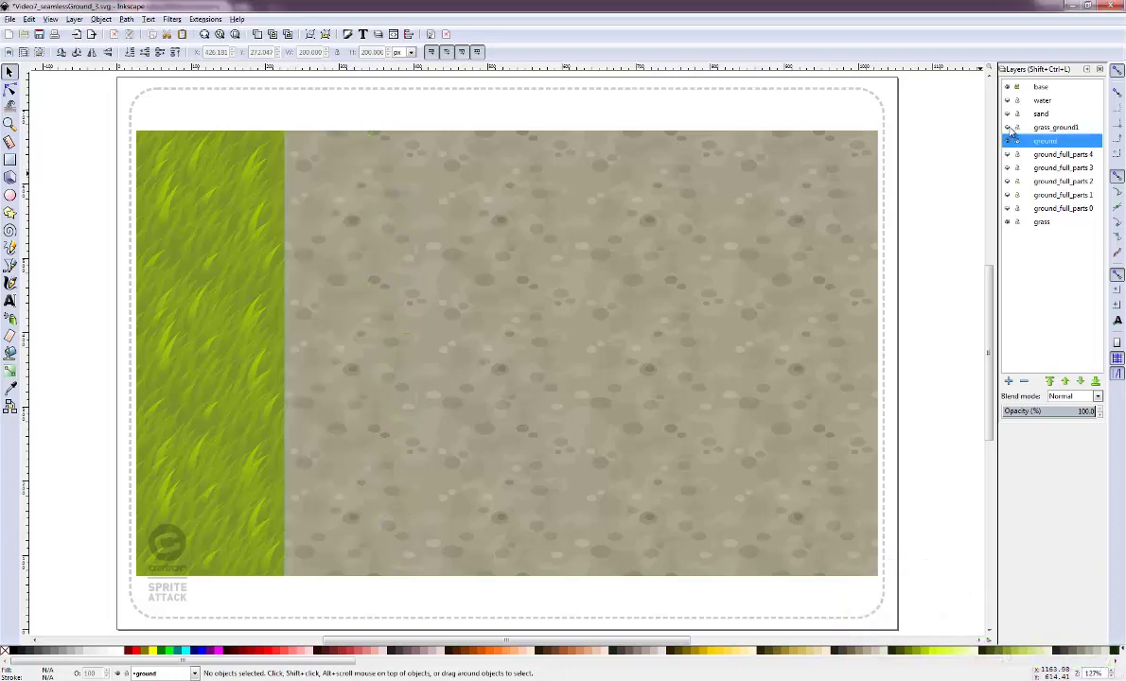
click(1009, 128)
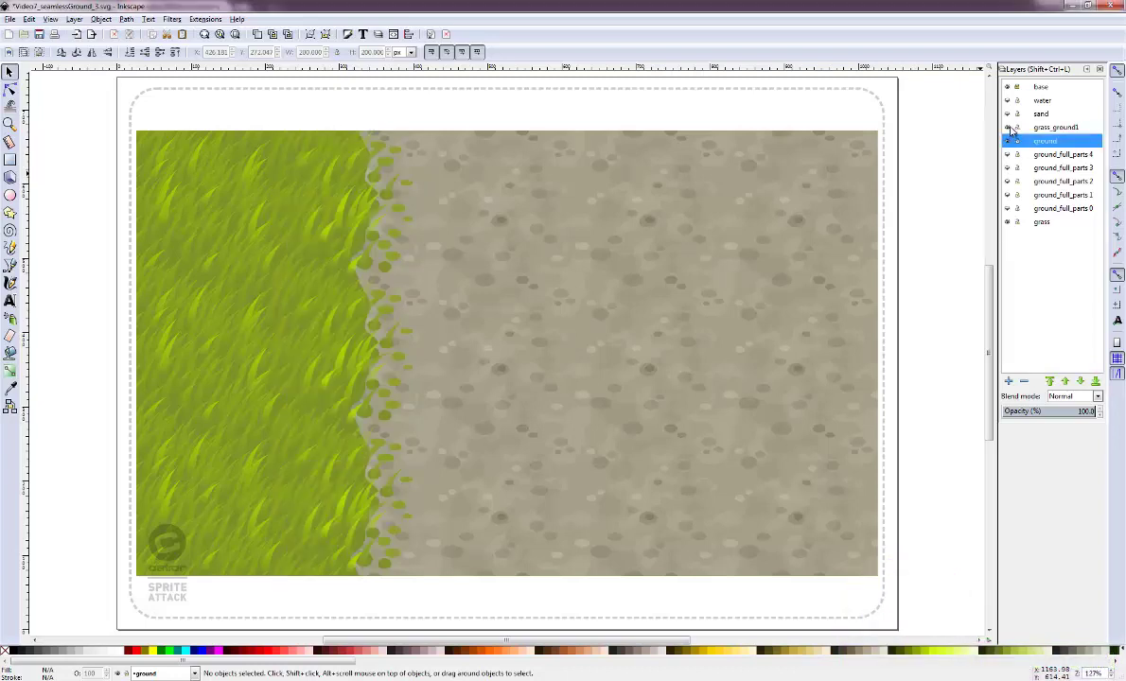
click(1013, 128)
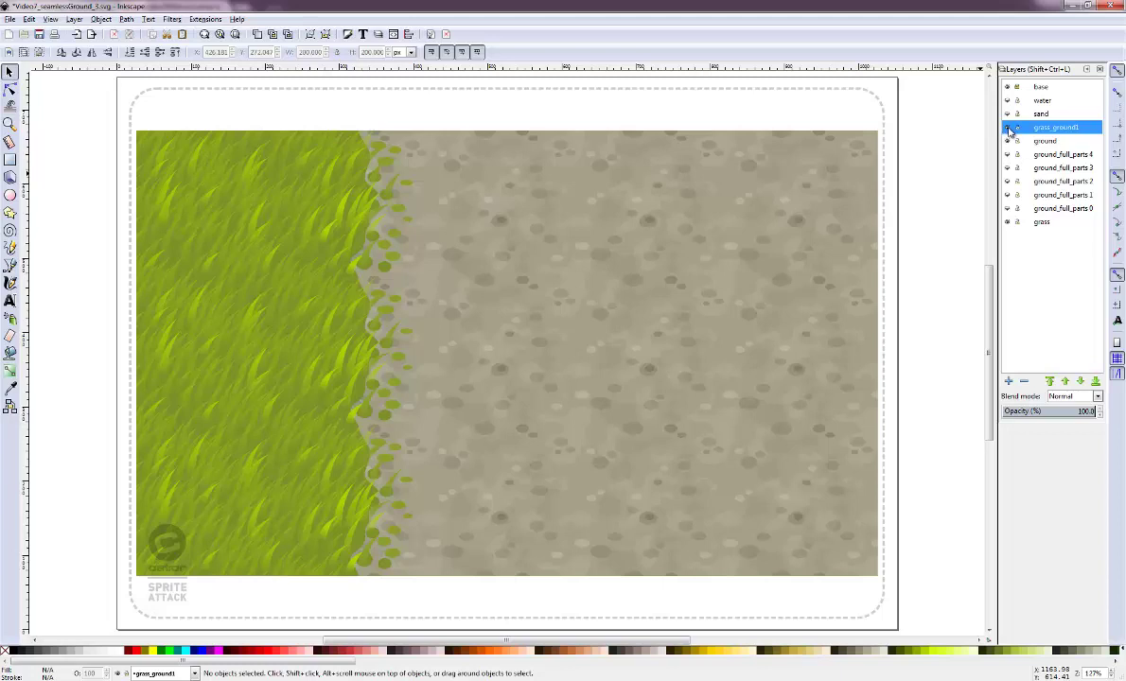
click(1009, 128)
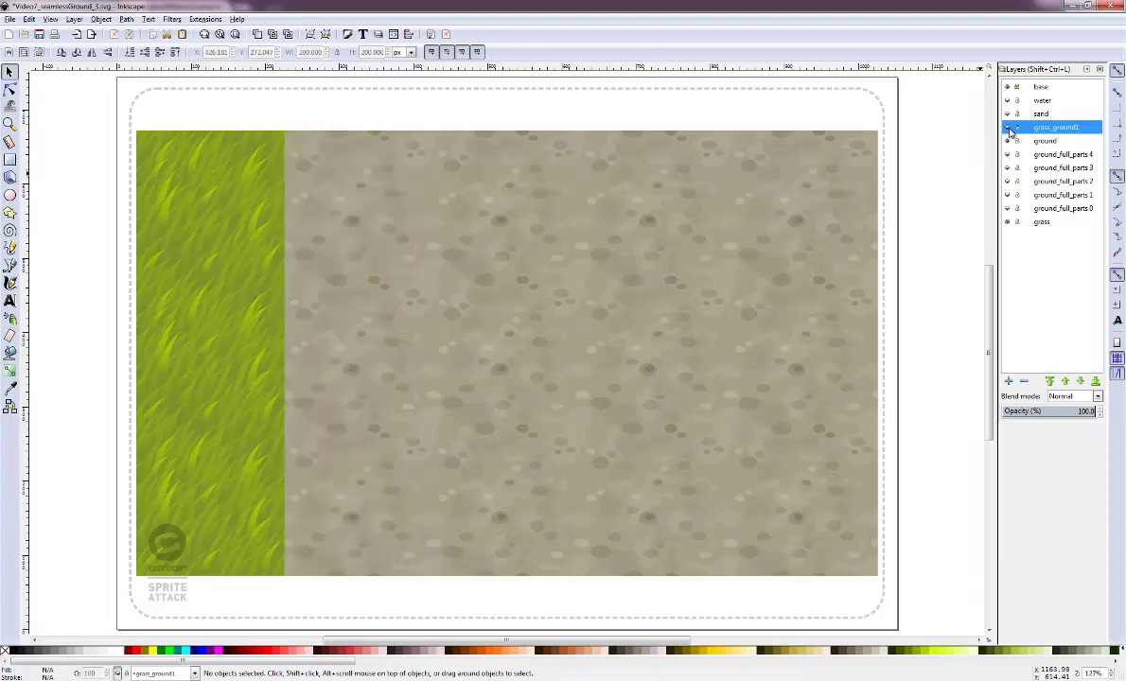
click(1008, 223)
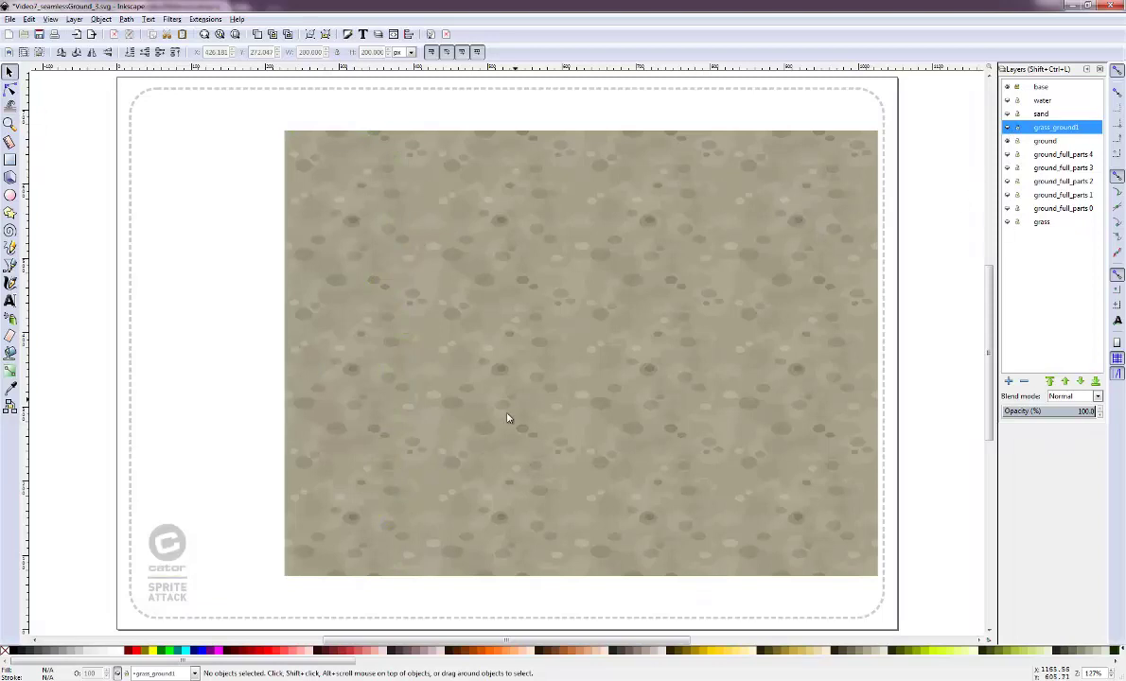
- Hide the ground layer's stone texture to reveal the tan square and splotches
click(533, 350)
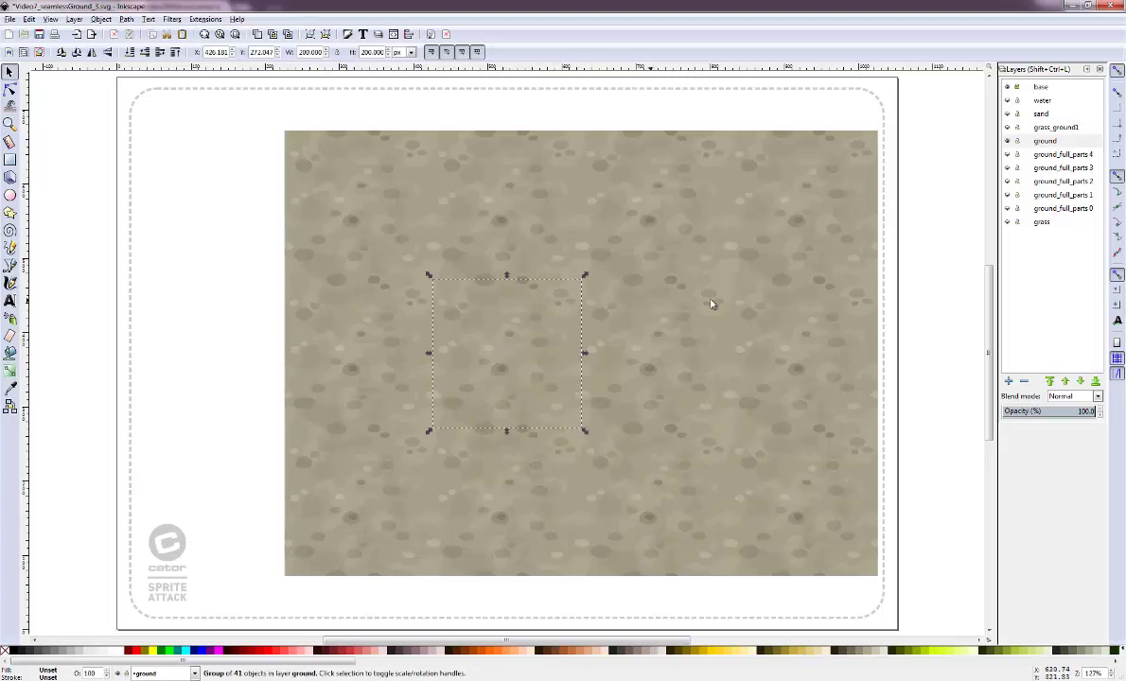
click(1008, 167)
click(1008, 208)
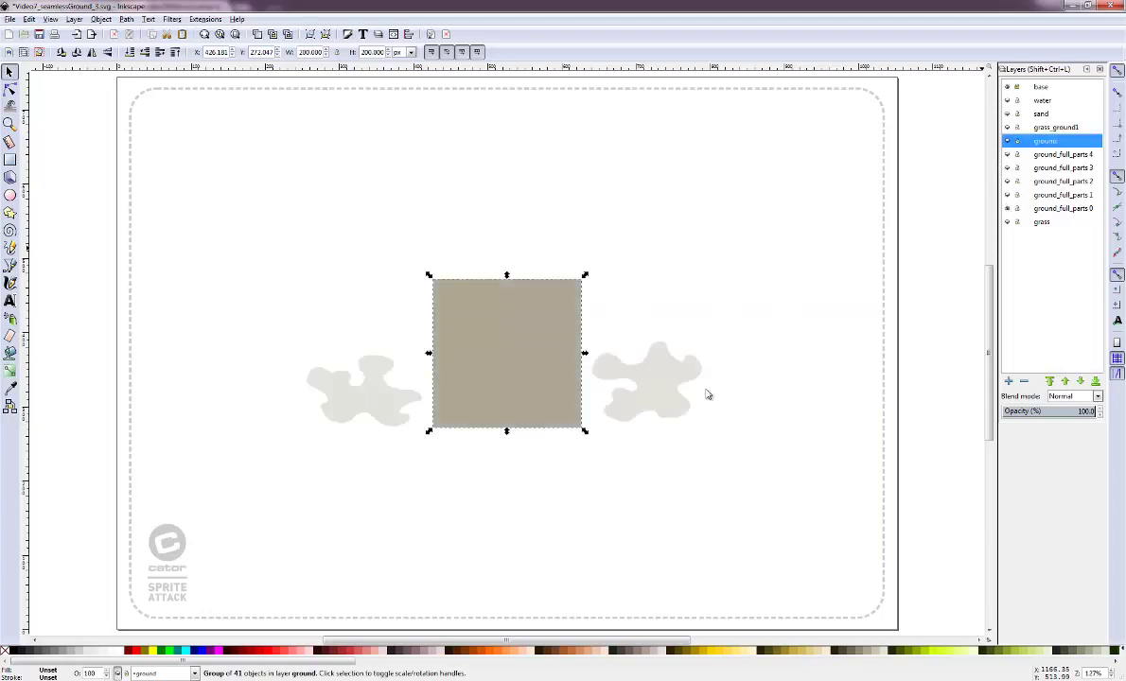
click(629, 294)
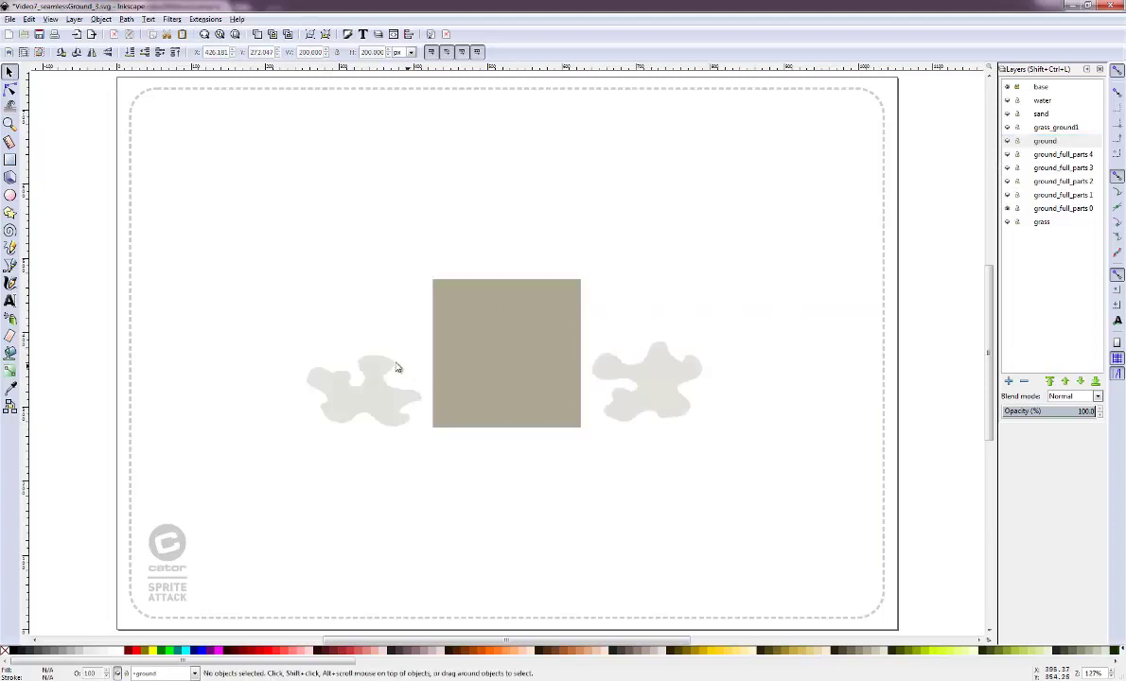
- Move the left light splotch beside the square and show its path nodes
click(488, 328)
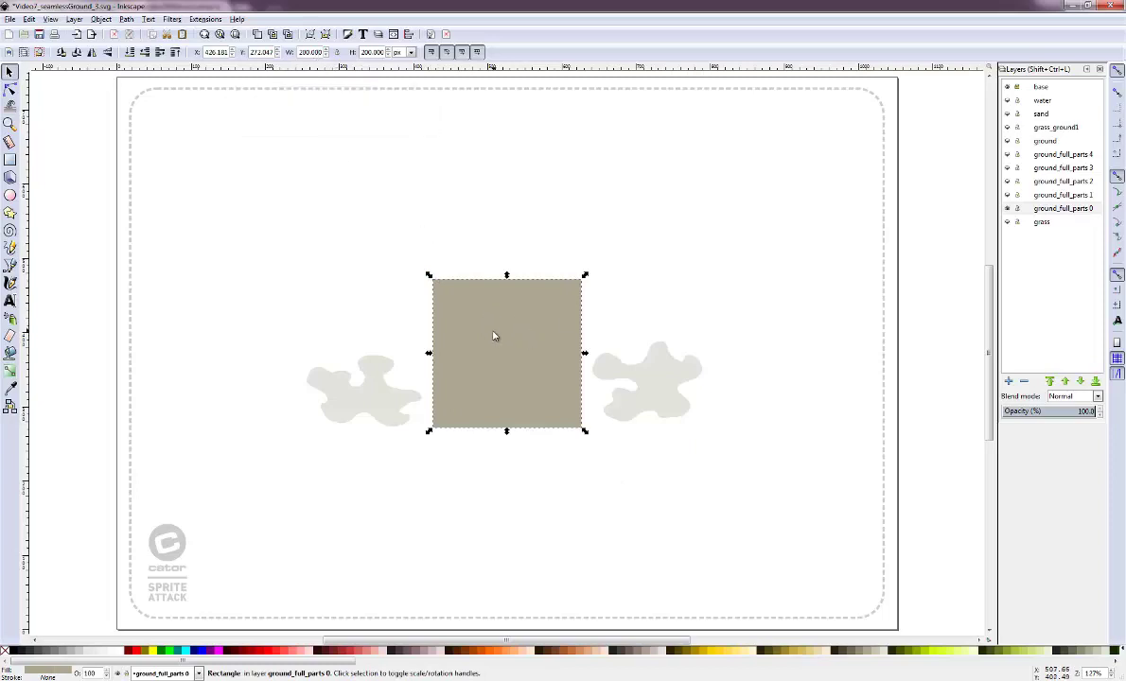
click(391, 376)
key(ctrl+shift+p)
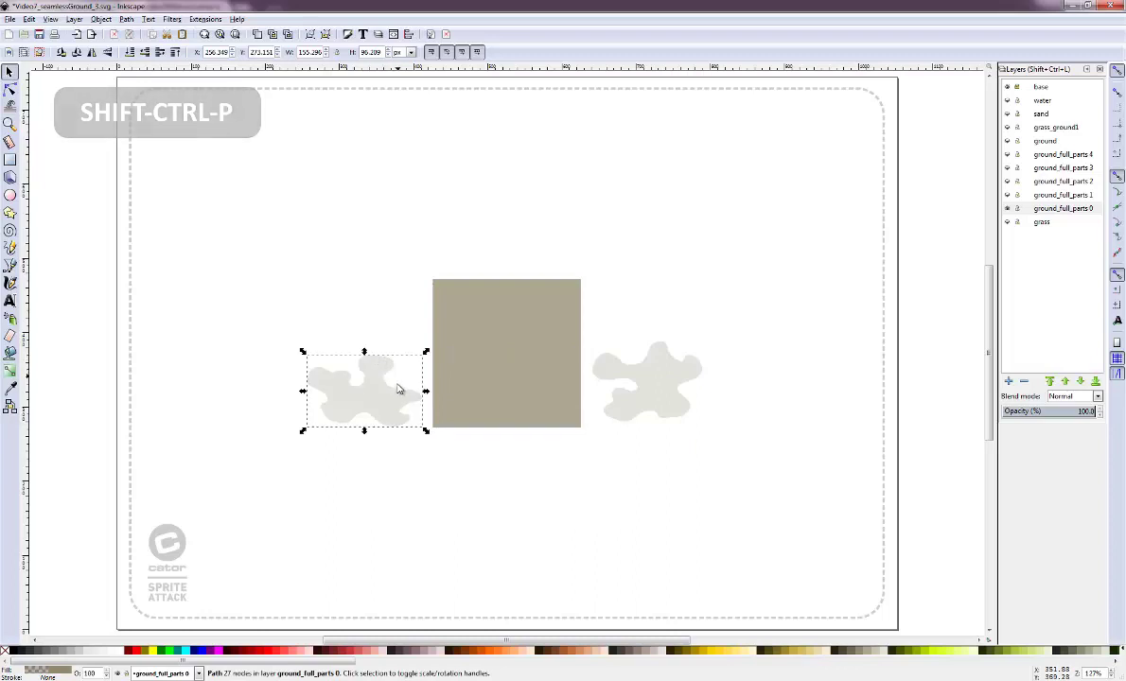
mouse_move(371, 362)
mouse_down()
mouse_move(461, 279)
mouse_move(375, 376)
mouse_up()
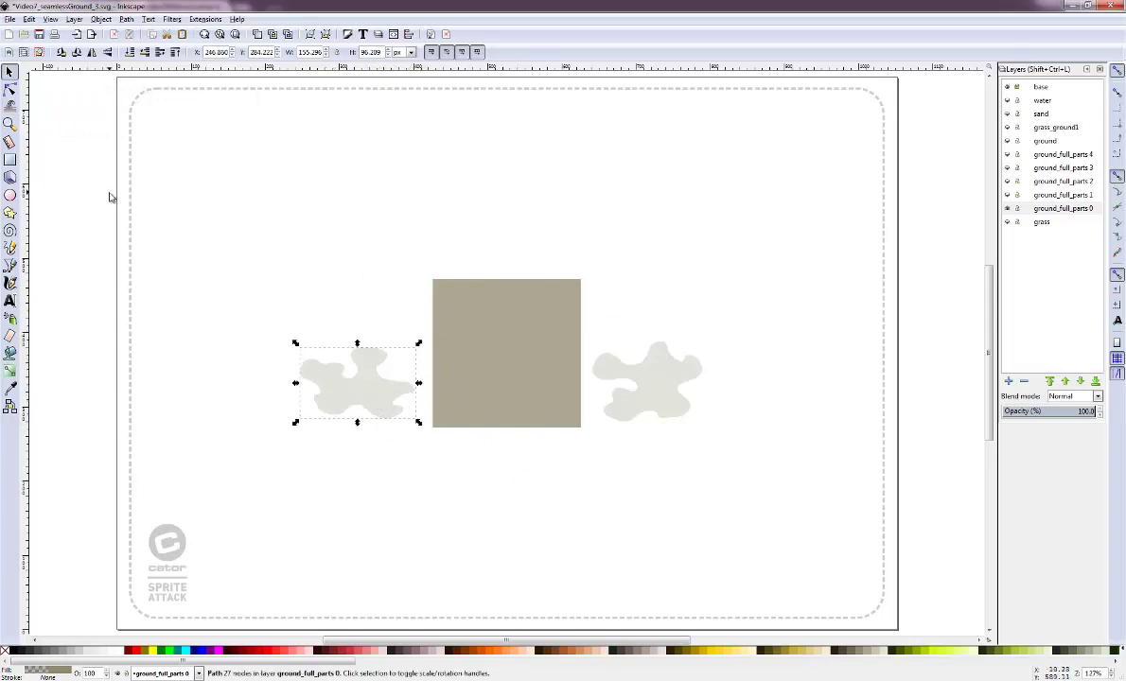
click(9, 89)
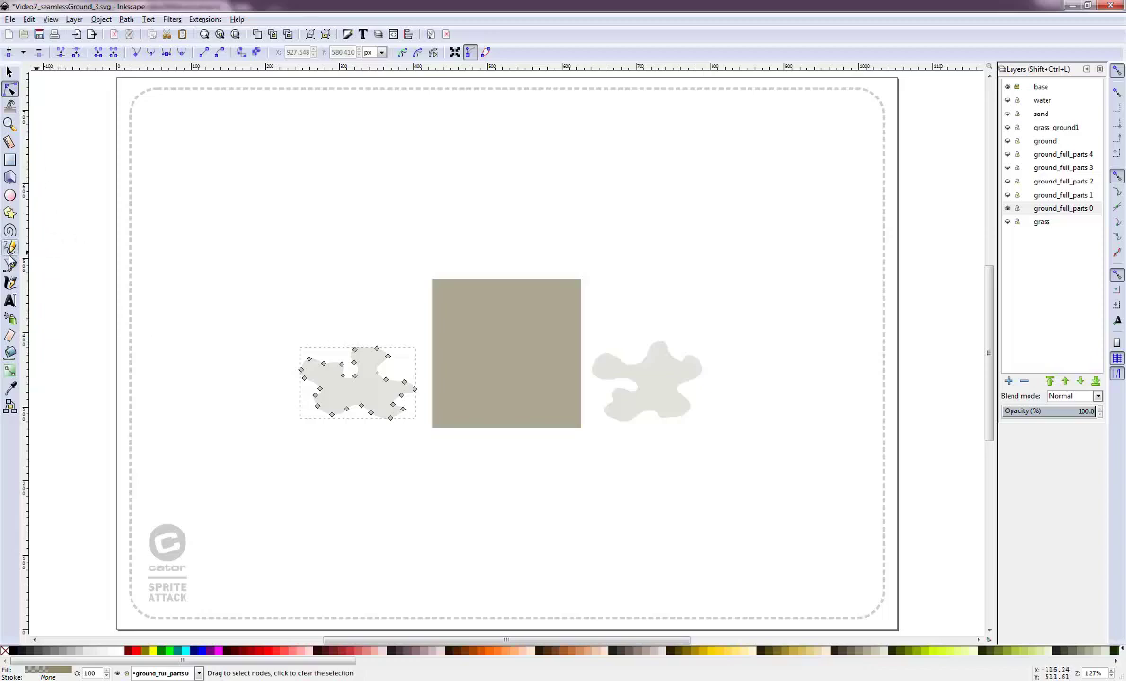
- Draw a new closed freehand splotch outline above the tan square
click(10, 247)
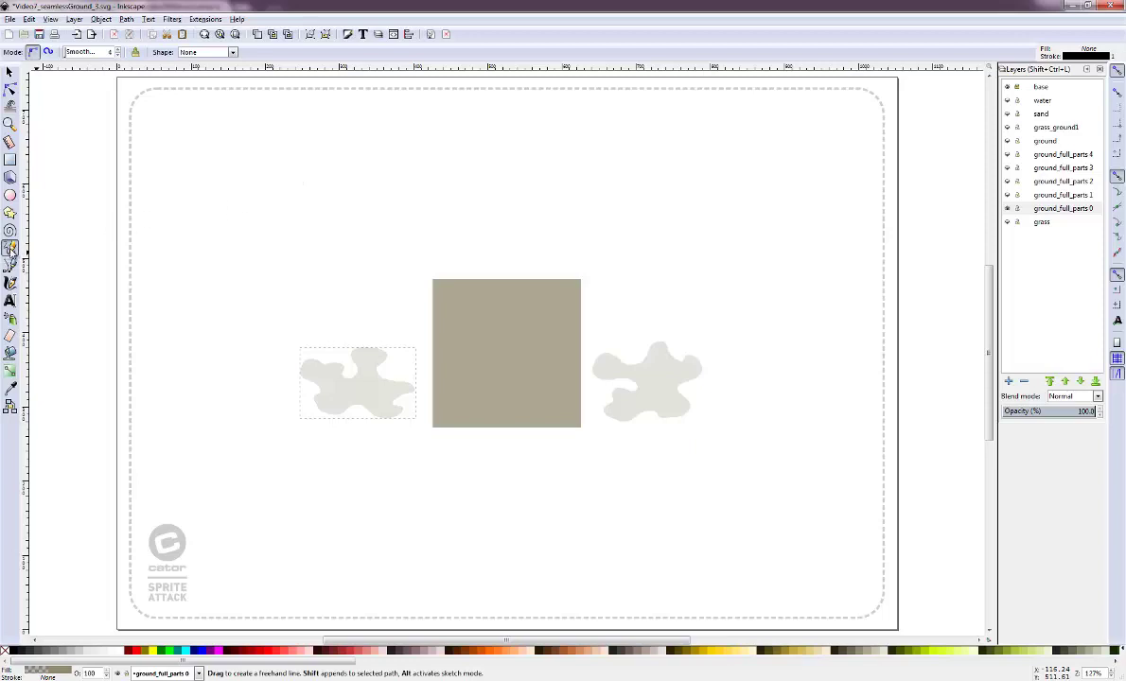
mouse_move(292, 195)
mouse_down()
mouse_move(257, 253)
mouse_move(364, 181)
mouse_move(314, 171)
mouse_move(292, 196)
mouse_up()
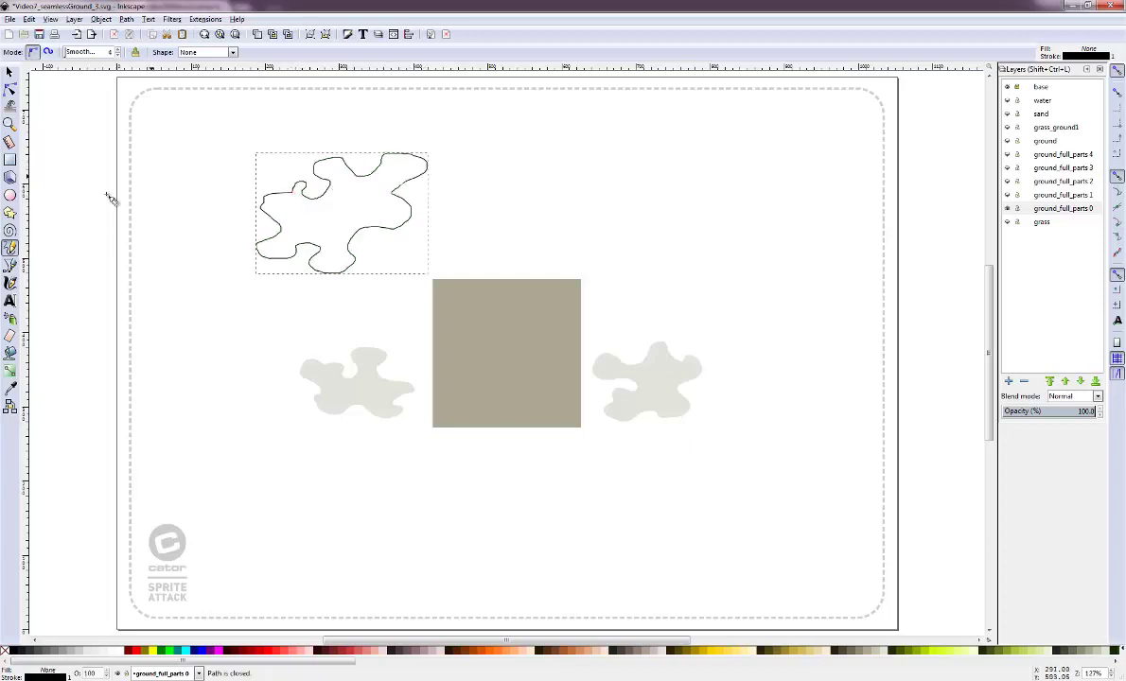
click(10, 89)
- Simplify the new splotch from 242 nodes to a smooth, sparse path
drag(201, 131, 456, 296)
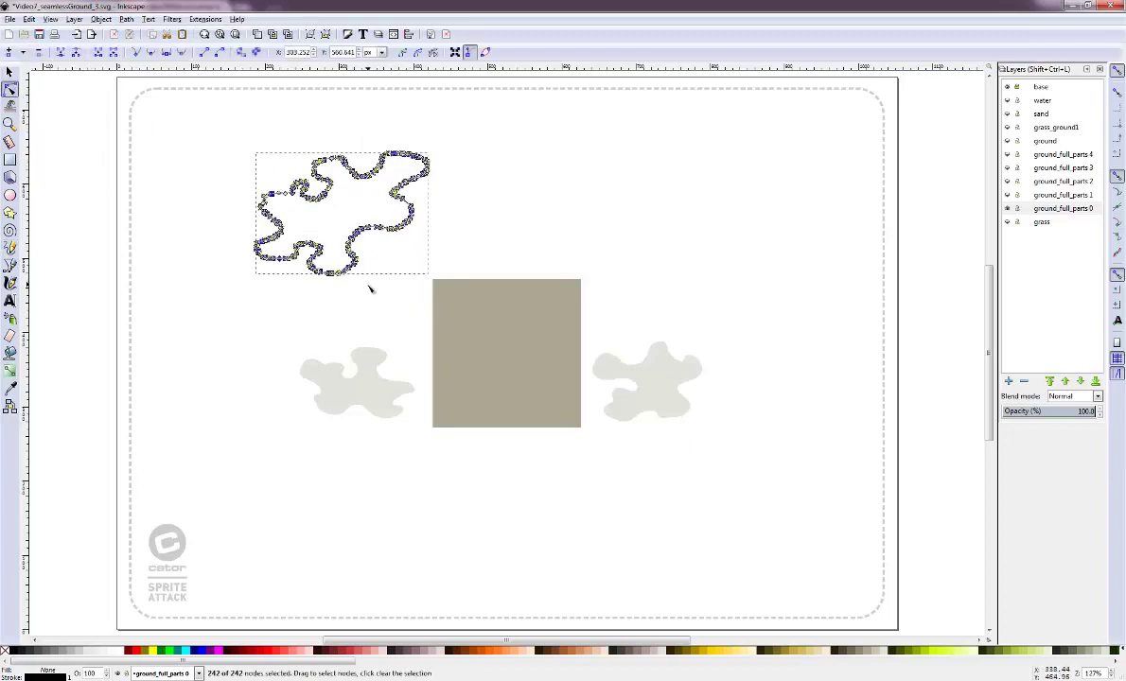
click(124, 20)
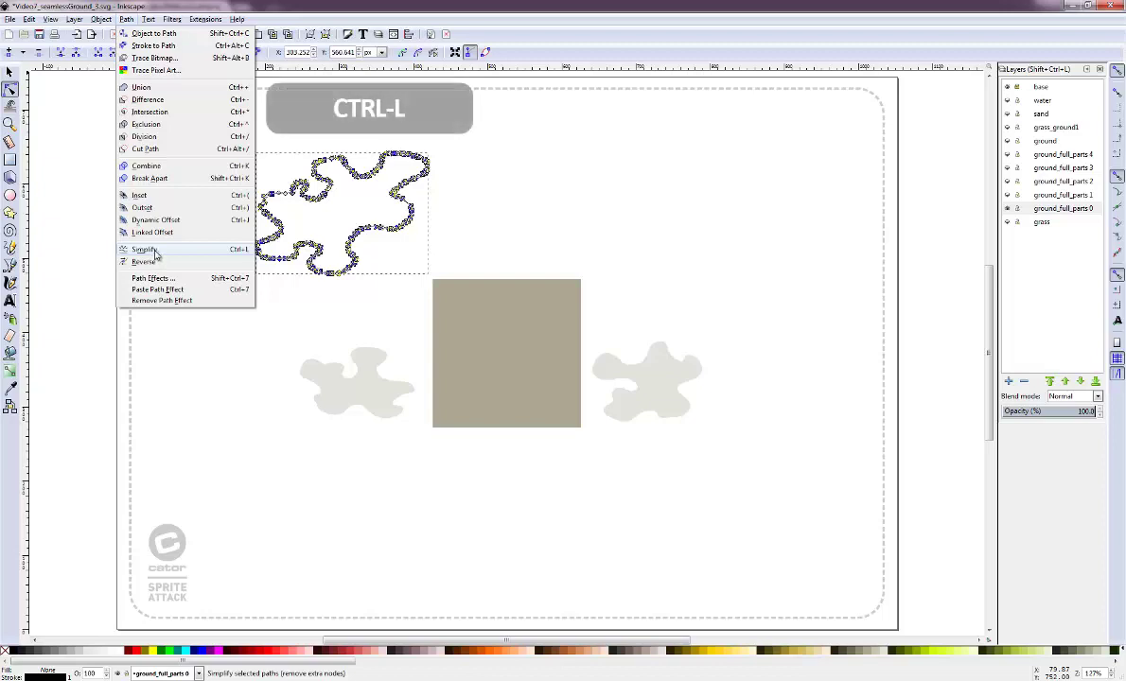
click(146, 249)
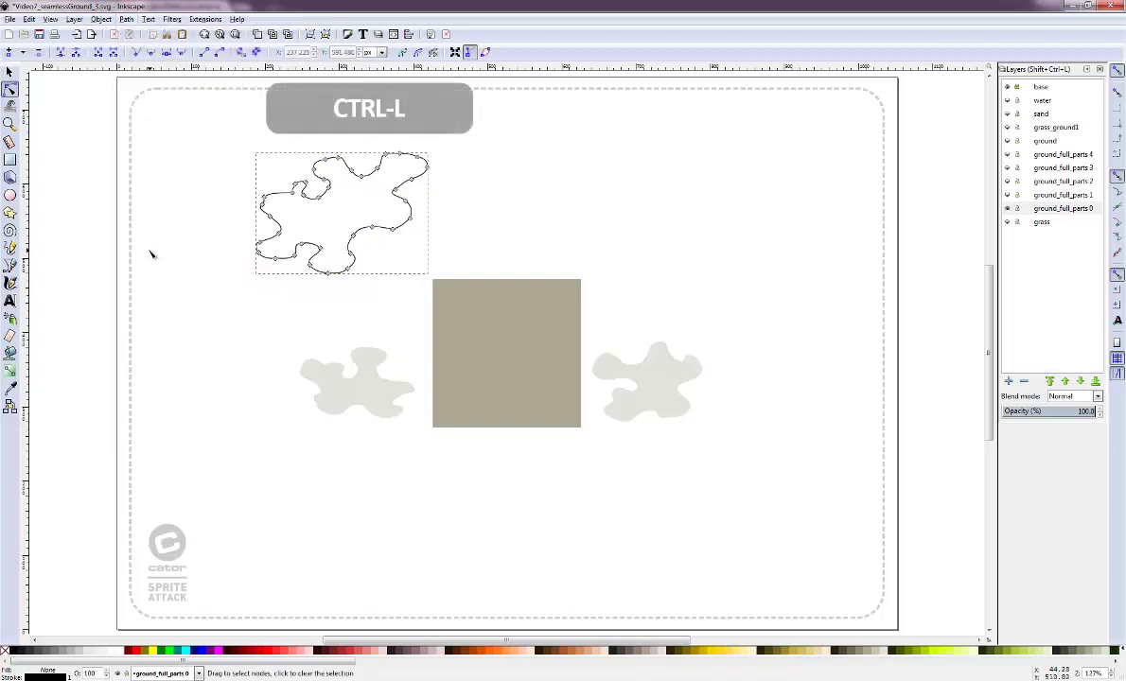
click(266, 205)
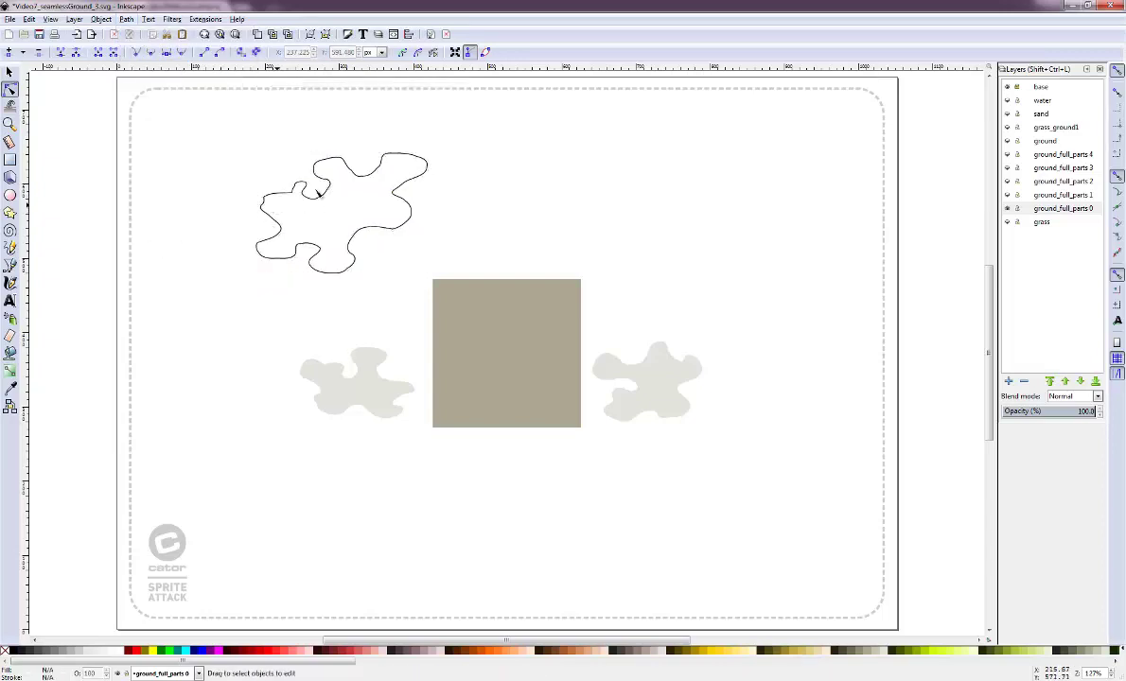
click(301, 188)
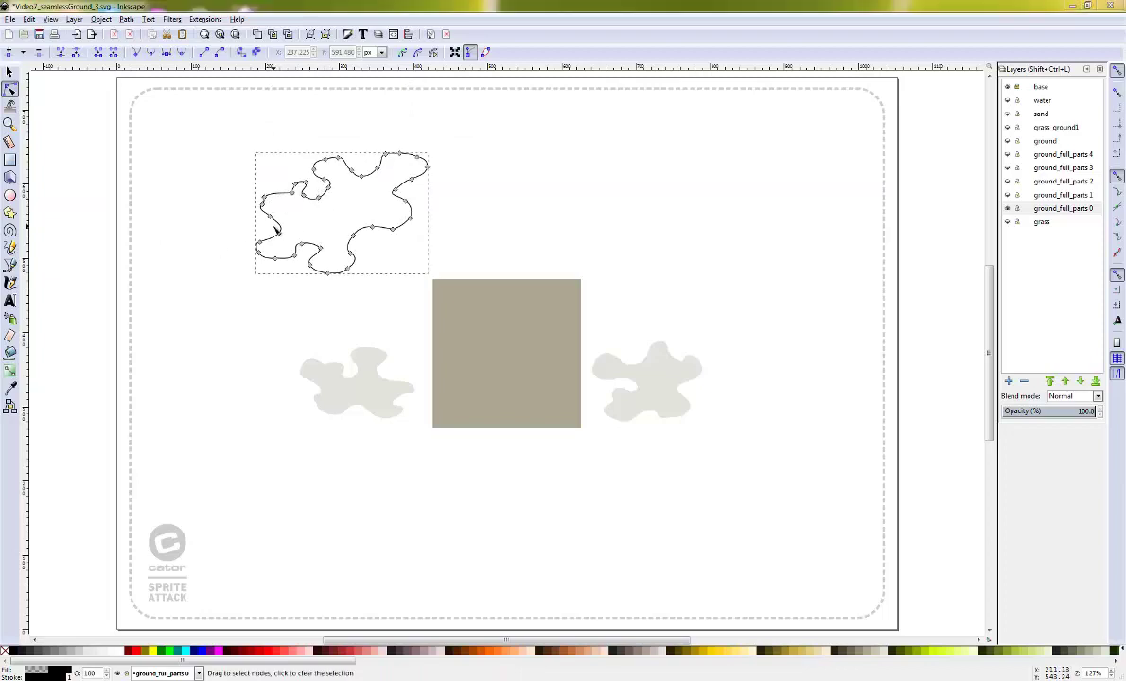
- Give the new splotch the left blob's pale fill and no stroke, then place it over the square's corner
click(11, 387)
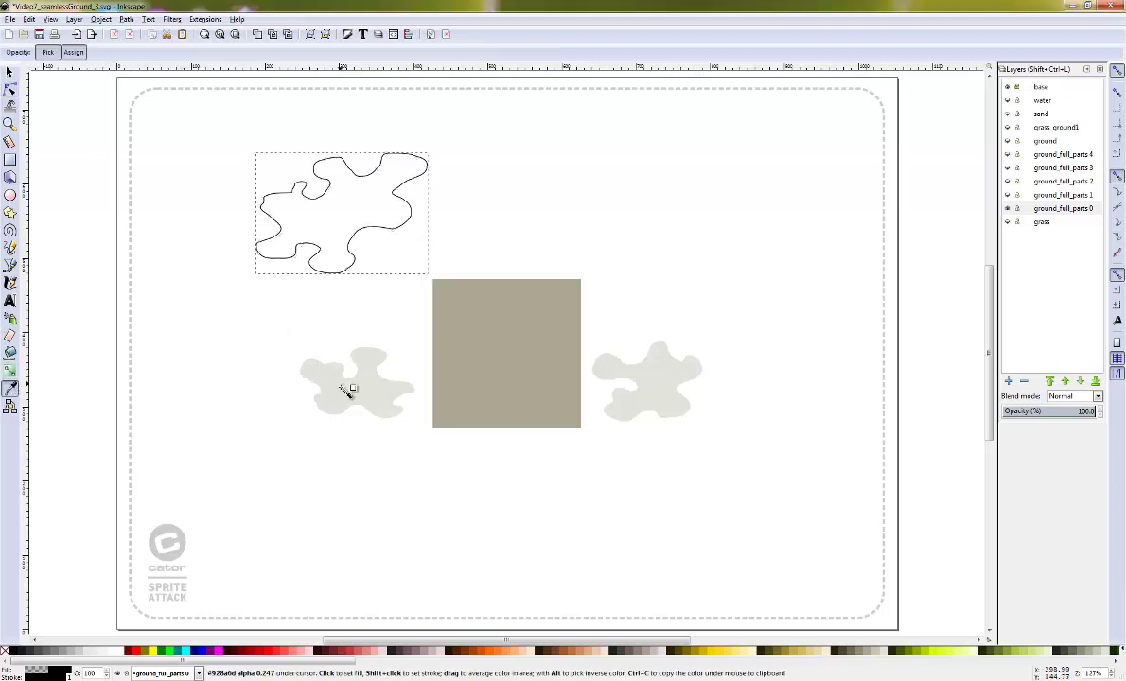
click(347, 389)
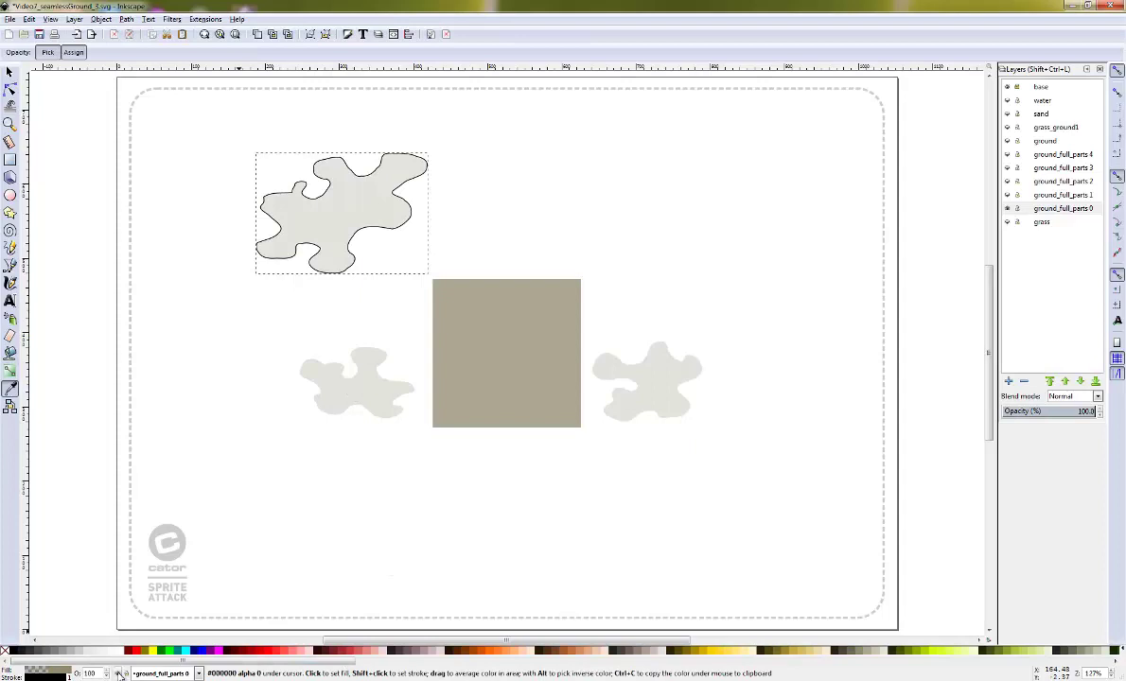
click(57, 675)
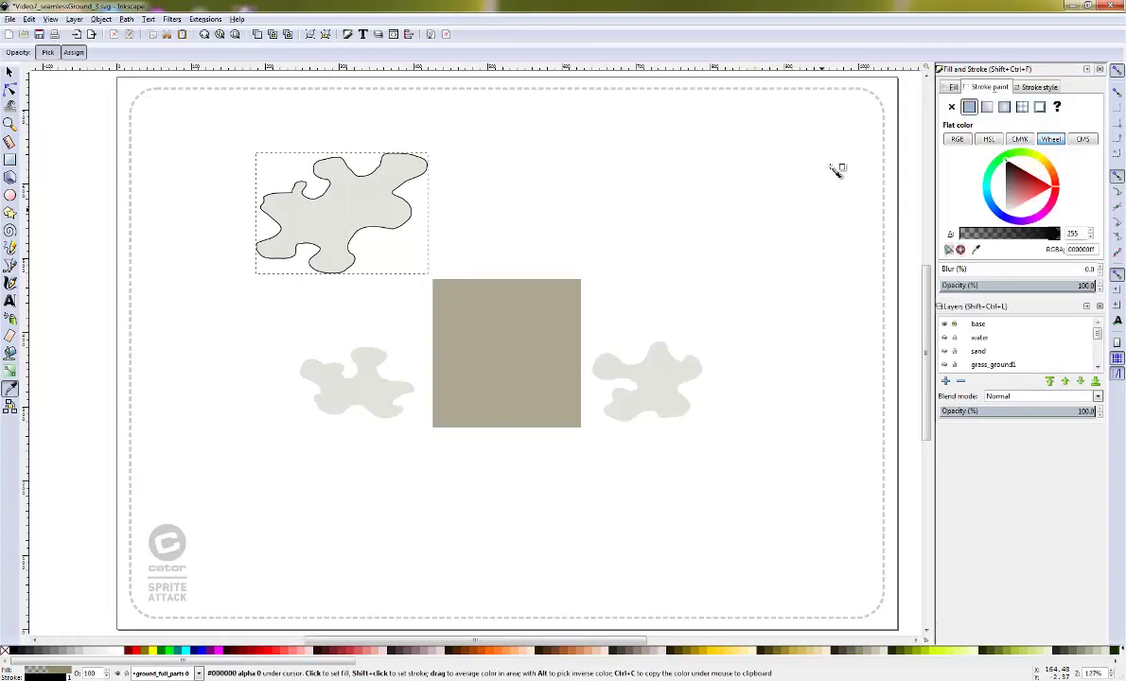
click(951, 107)
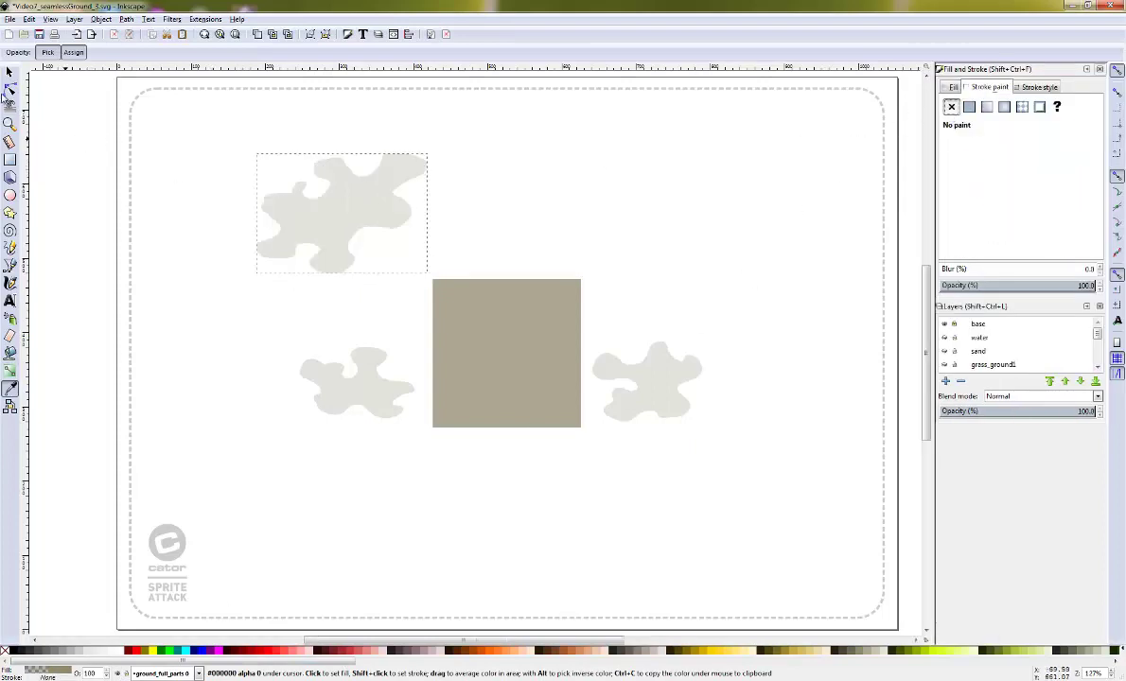
click(9, 71)
mouse_move(402, 218)
mouse_down()
mouse_move(507, 304)
mouse_move(492, 251)
mouse_move(489, 281)
mouse_move(419, 178)
mouse_move(407, 186)
mouse_move(508, 307)
mouse_move(453, 264)
mouse_move(489, 269)
mouse_up()
- Duplicate the new splotch into four tile-offset copies and move them over the square
key(ctrl+z)
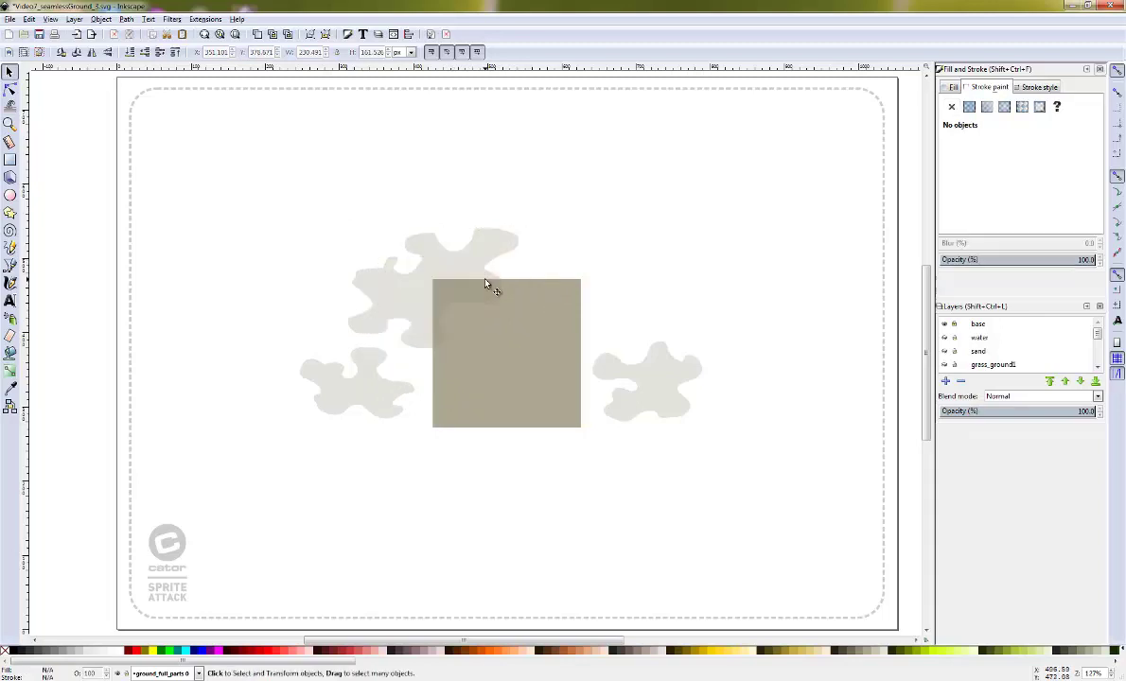
click(476, 271)
key(ctrl+d)
key(ctrl+d)
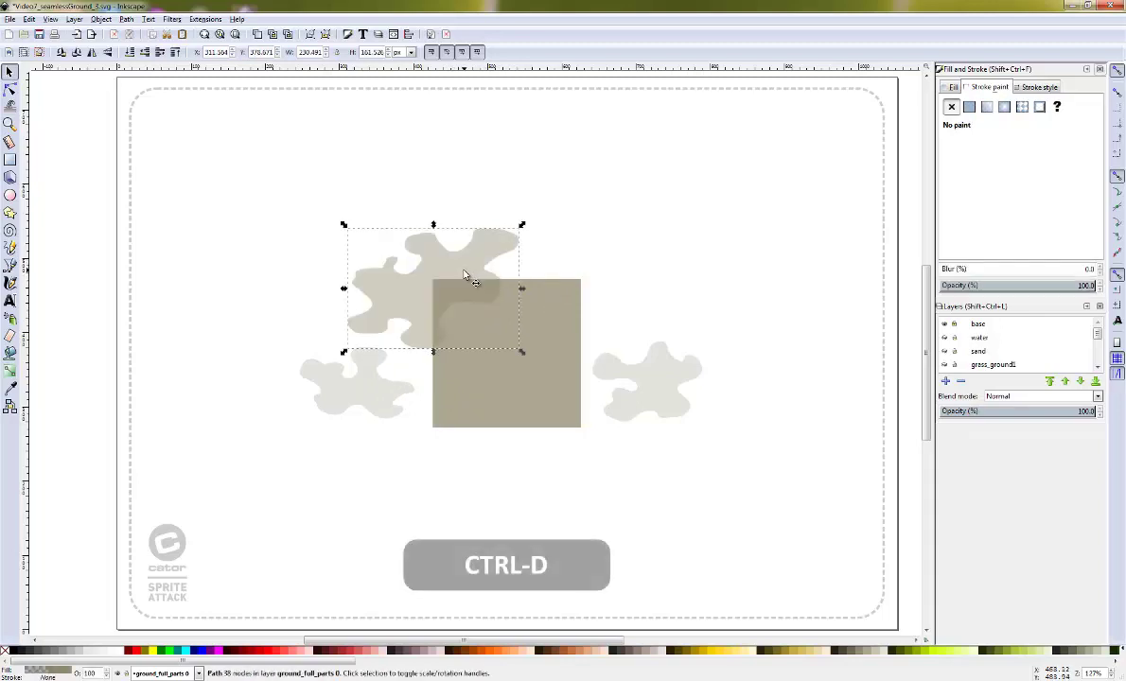
key(shift+Right)
key(shift+Right)
key(shift+Right)
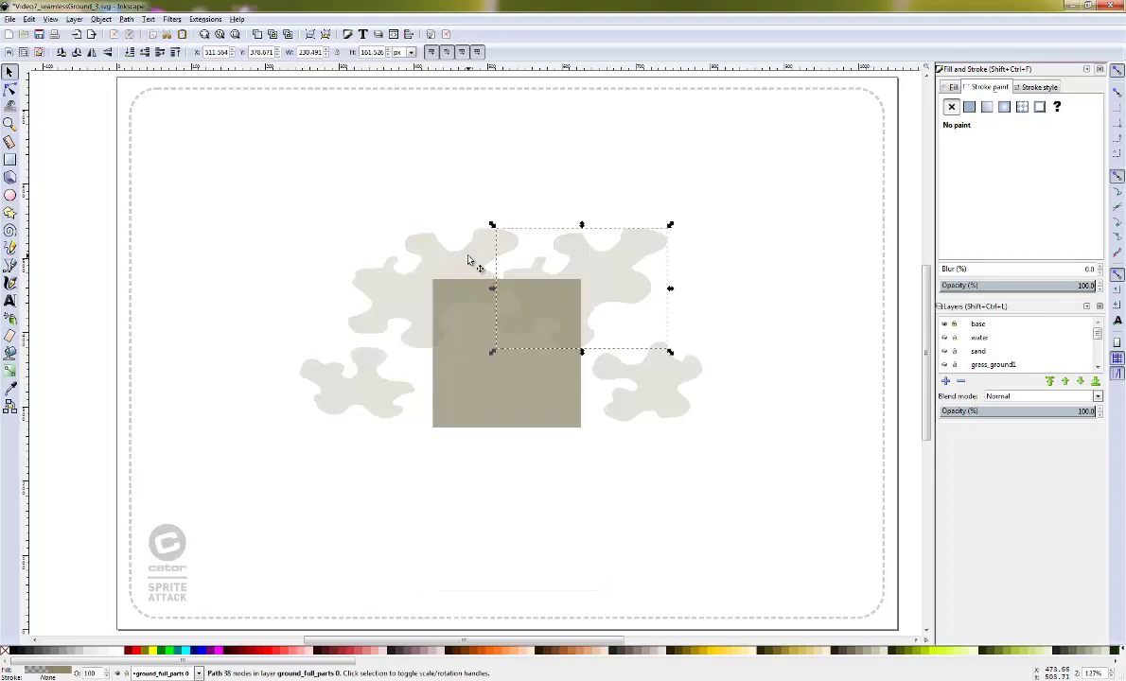
shift+click(467, 260)
key(ctrl+d)
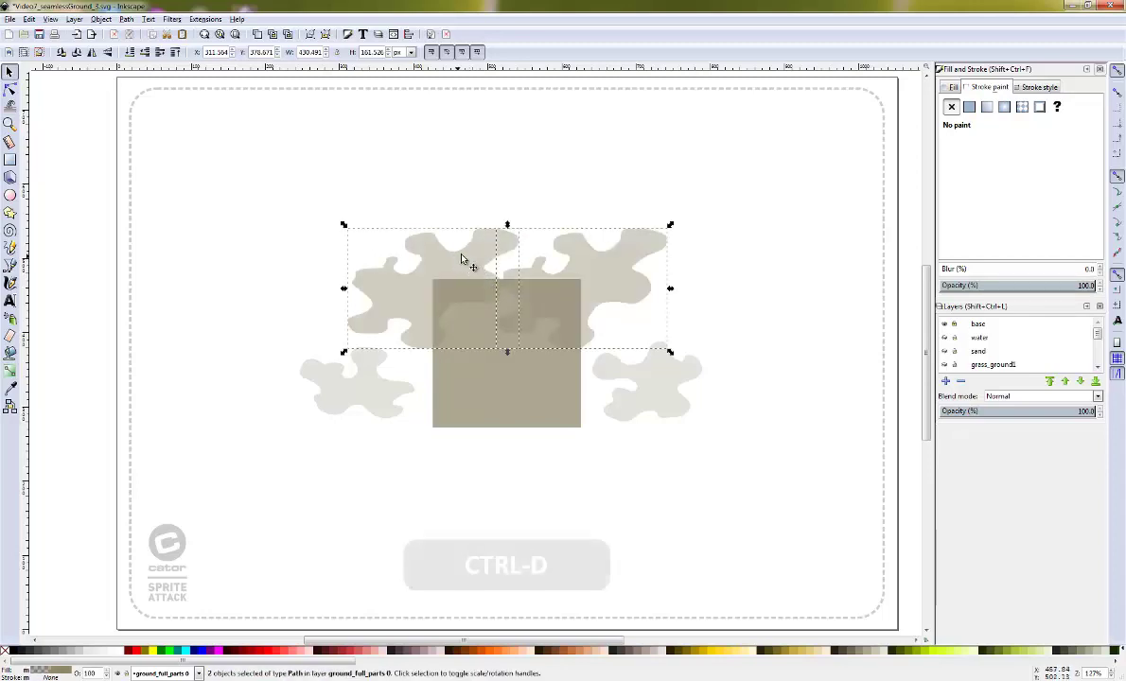
key(shift+Down)
key(shift+Down)
key(shift+Down)
click(521, 478)
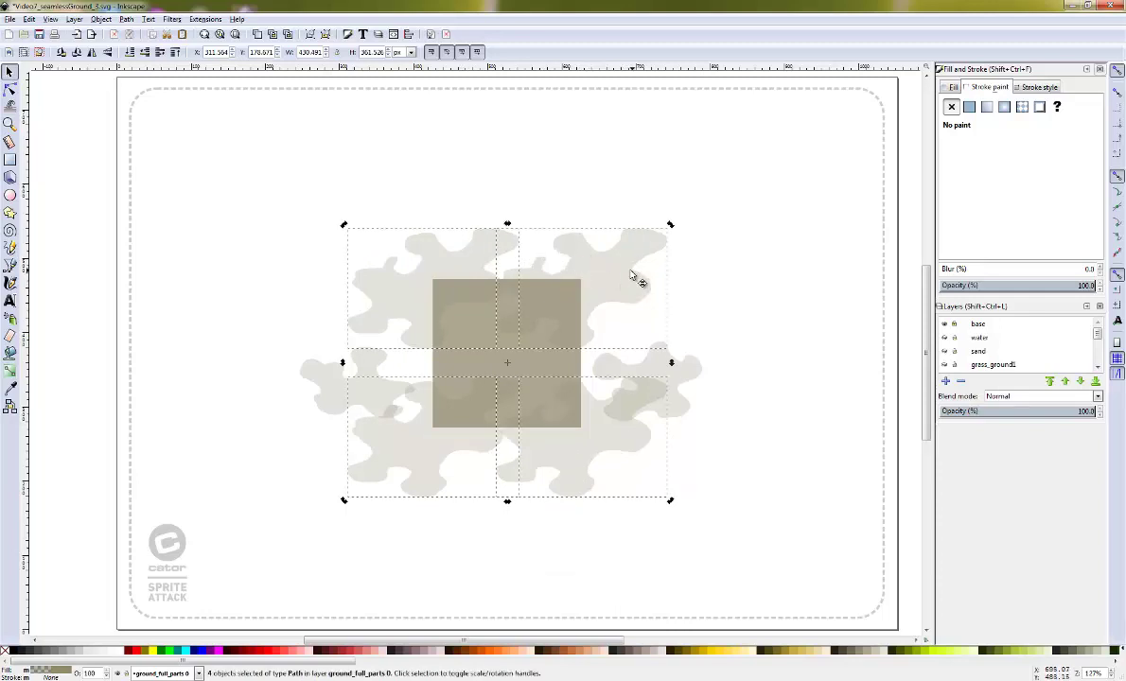
key(ctrl+a)
mouse_move(598, 254)
mouse_down()
mouse_move(590, 246)
mouse_move(593, 261)
mouse_up()
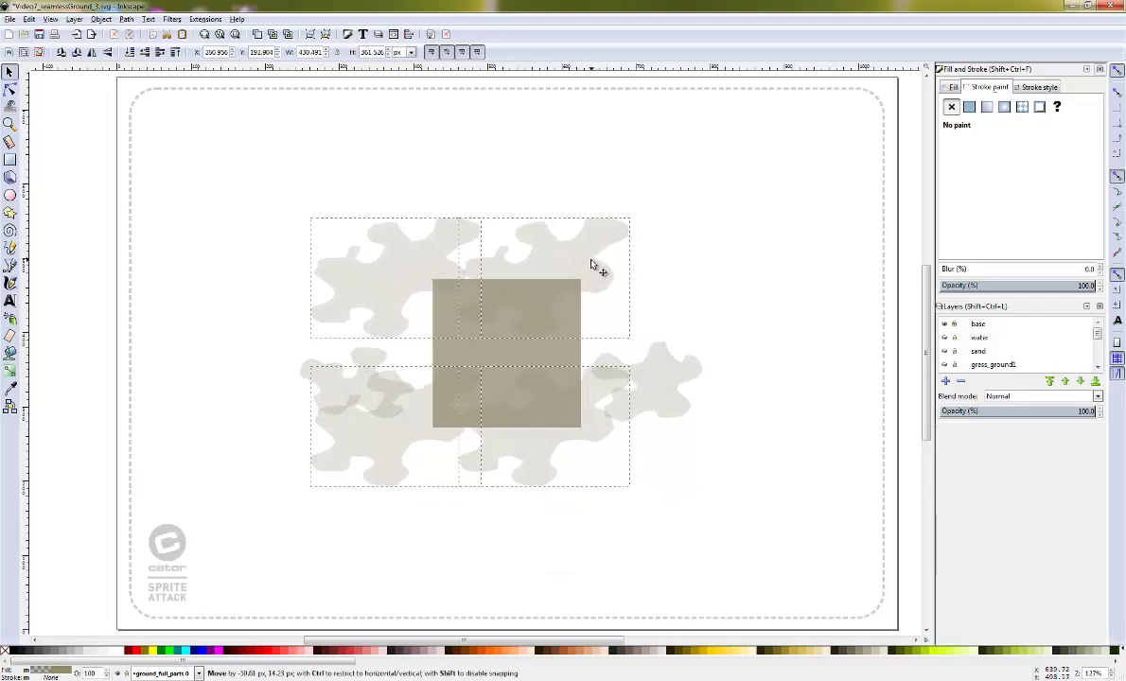
- Duplicate the small left blob, rotate the copy onto the square, and shift it a tile up
click(402, 327)
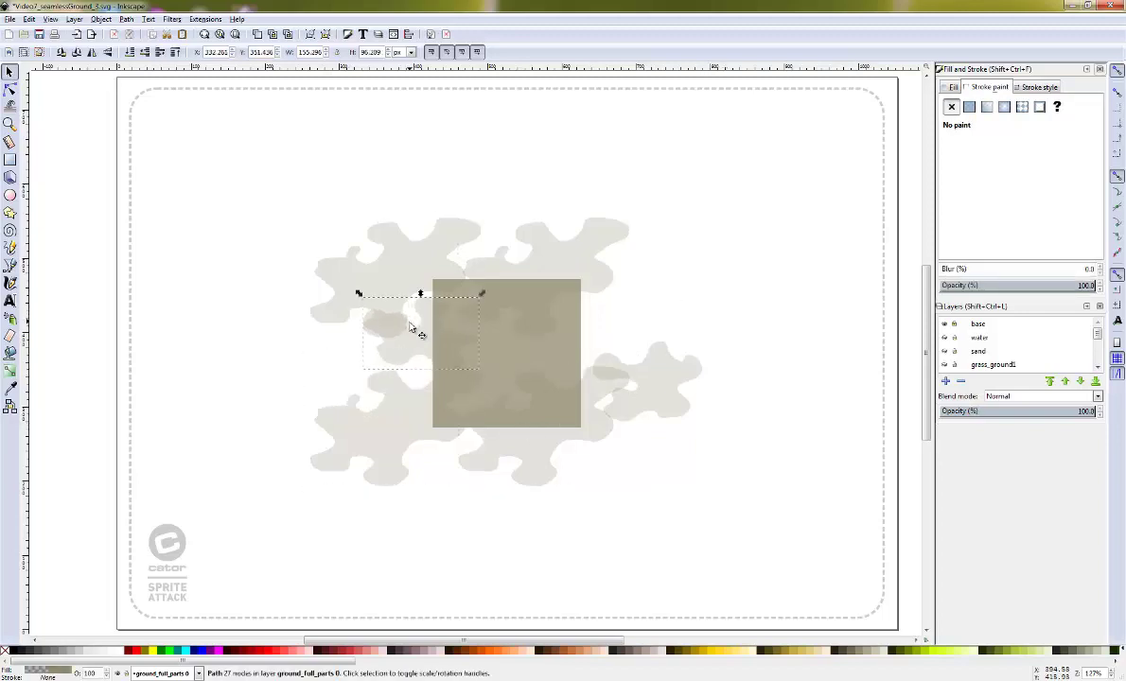
drag(419, 331, 525, 312)
key(ctrl+d)
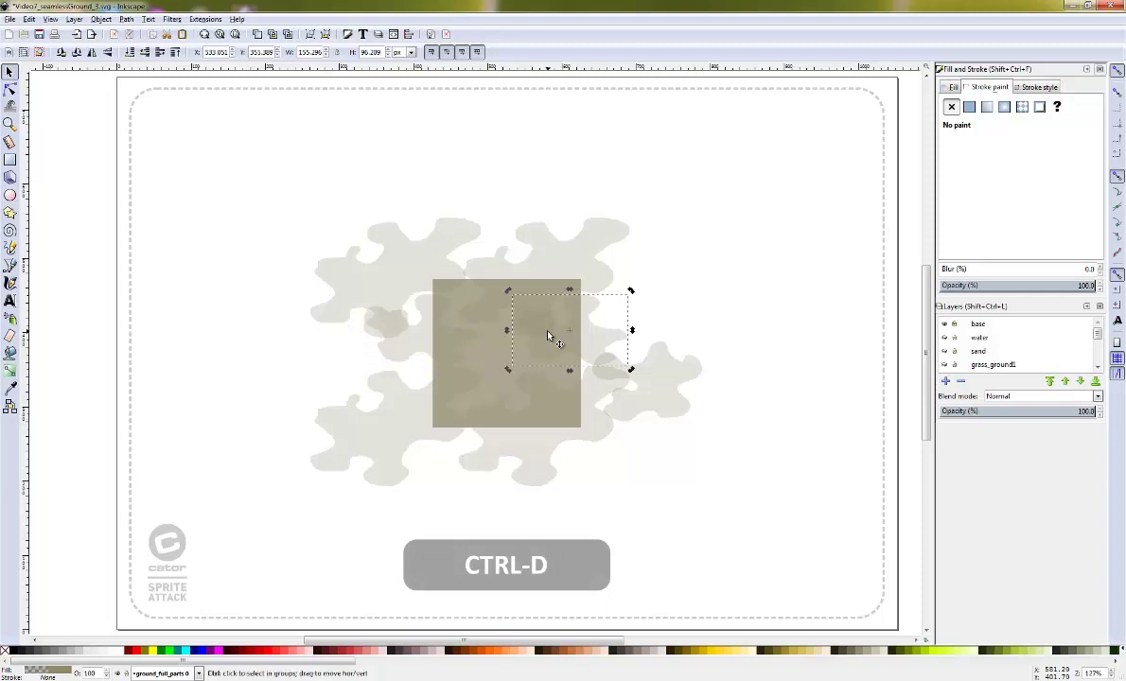
mouse_move(609, 333)
mouse_down()
mouse_move(535, 387)
mouse_move(548, 428)
mouse_up()
click(547, 377)
click(497, 428)
drag(511, 354, 501, 384)
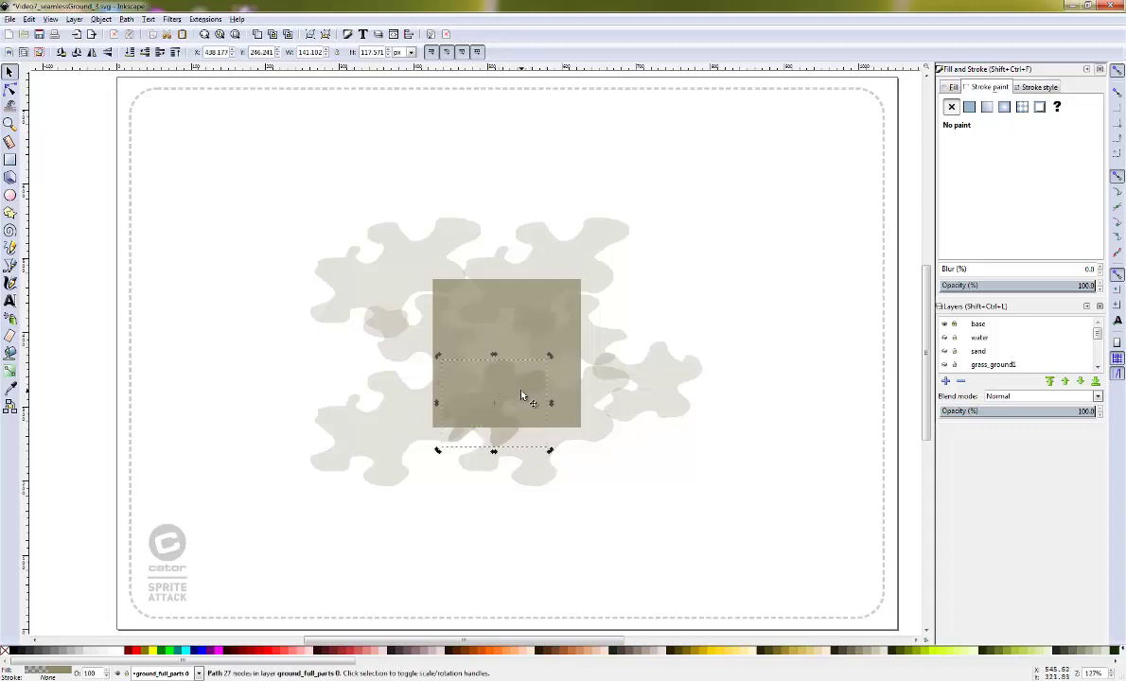
key(Up)
shift+click(498, 369)
drag(499, 372, 514, 366)
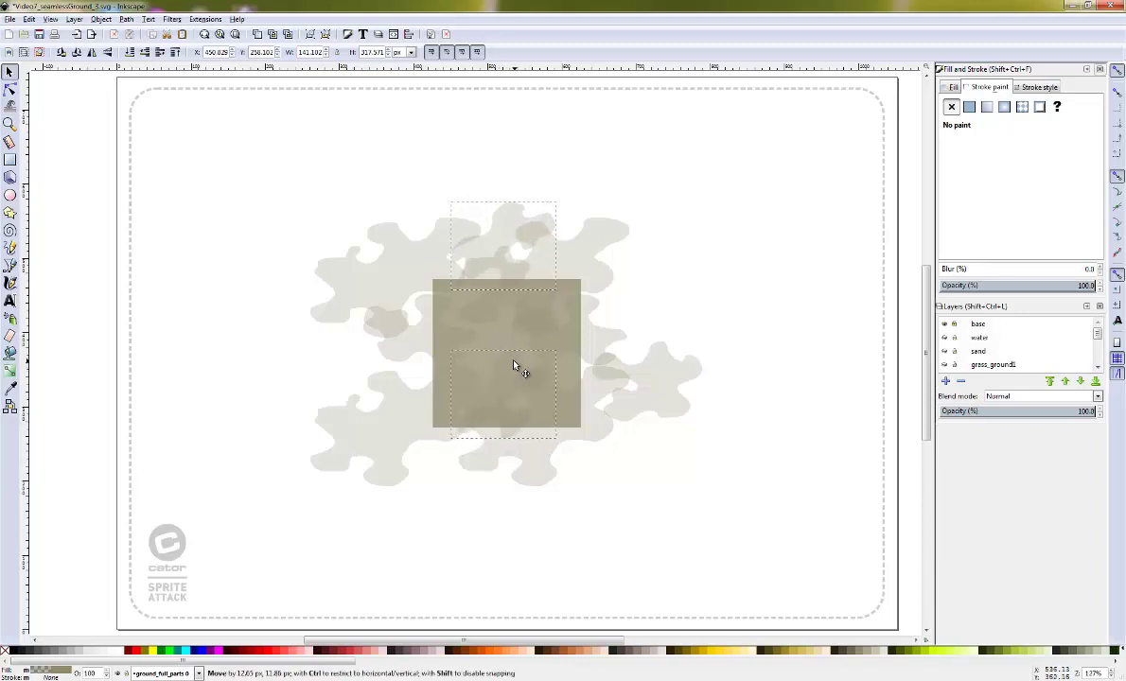
click(766, 284)
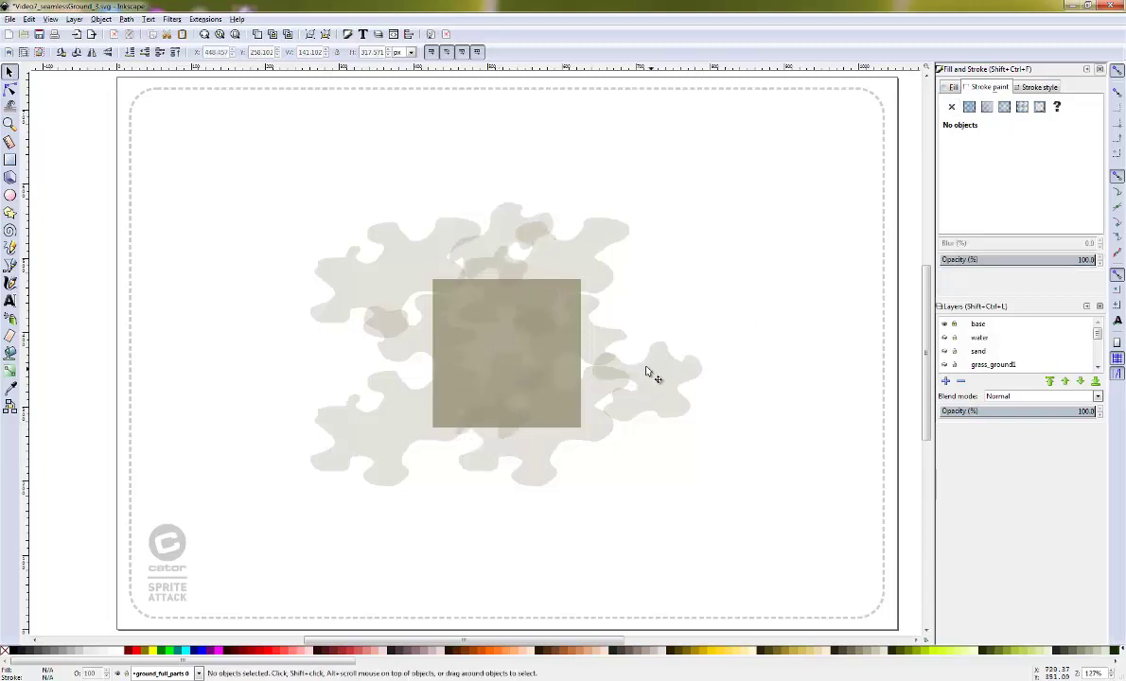
- Move the small right blob onto the square and rotate it about a quarter turn
click(647, 370)
drag(663, 382, 507, 342)
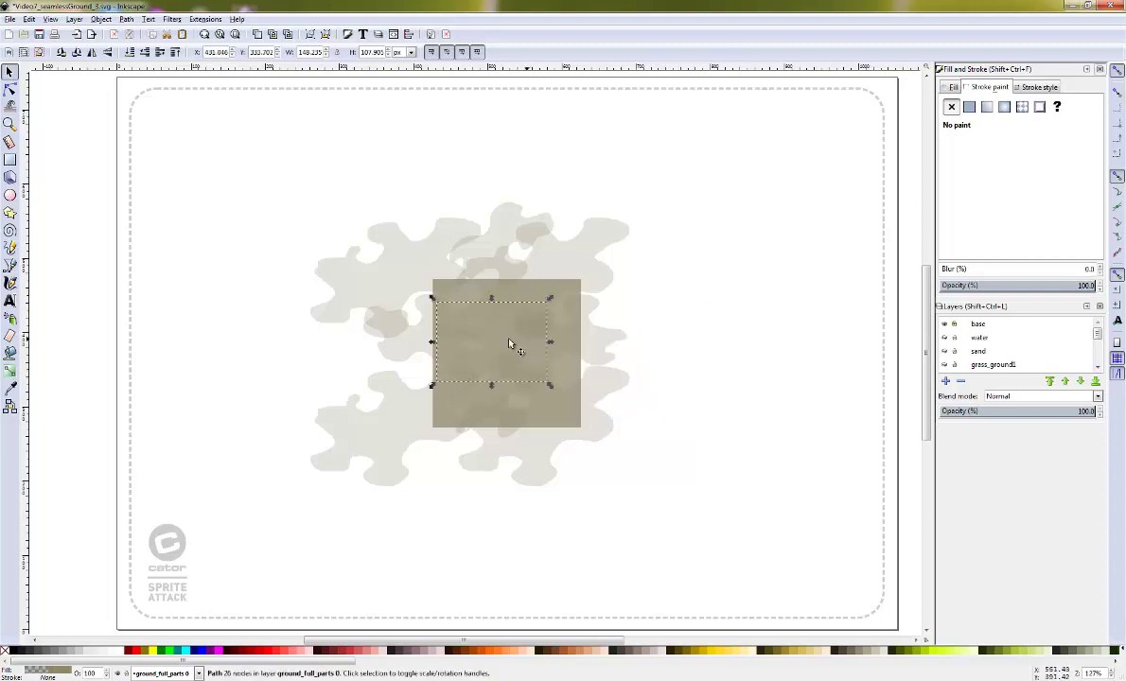
mouse_move(511, 342)
mouse_down()
mouse_move(507, 322)
mouse_move(505, 332)
mouse_up()
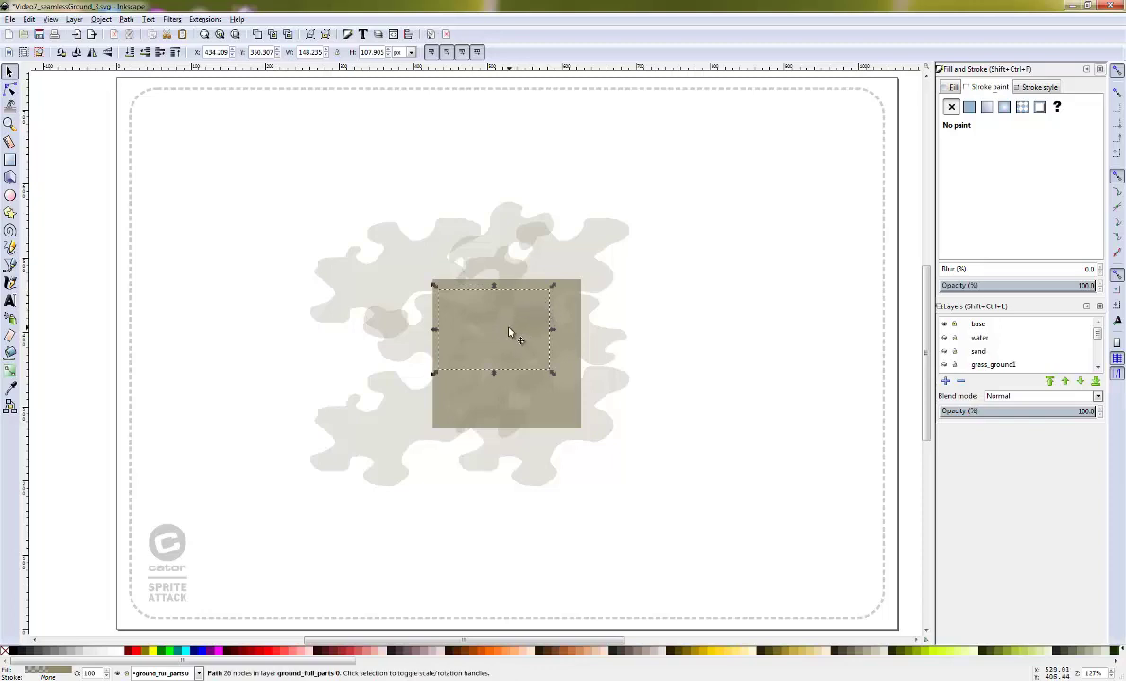
click(549, 302)
click(809, 314)
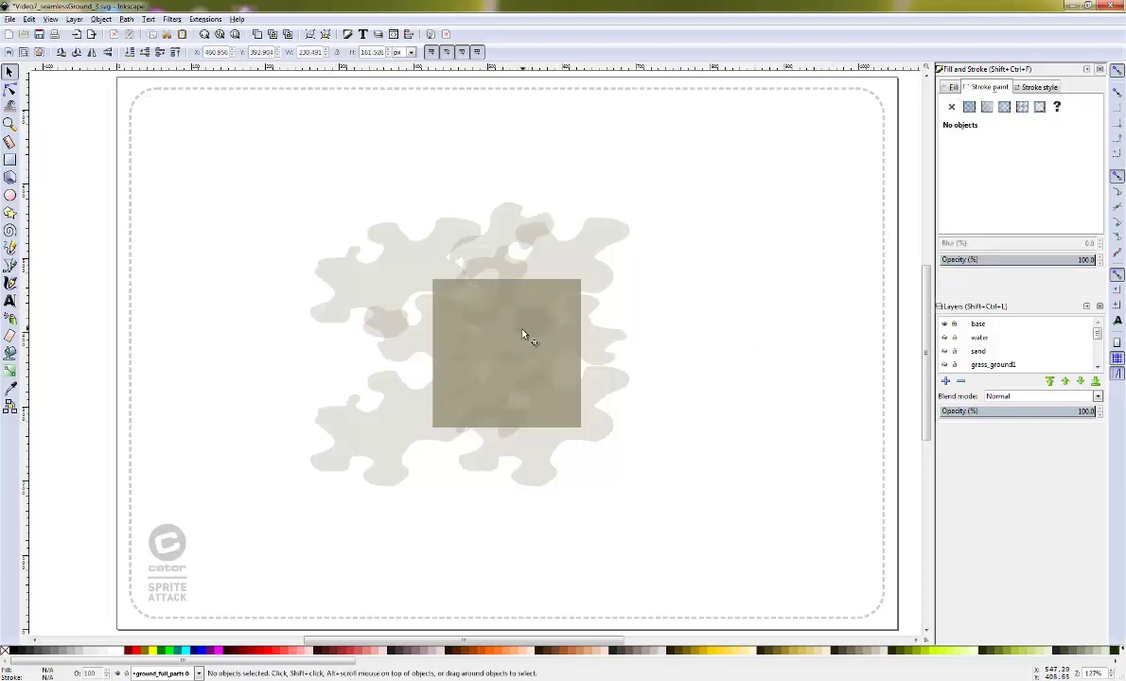
click(508, 334)
click(491, 336)
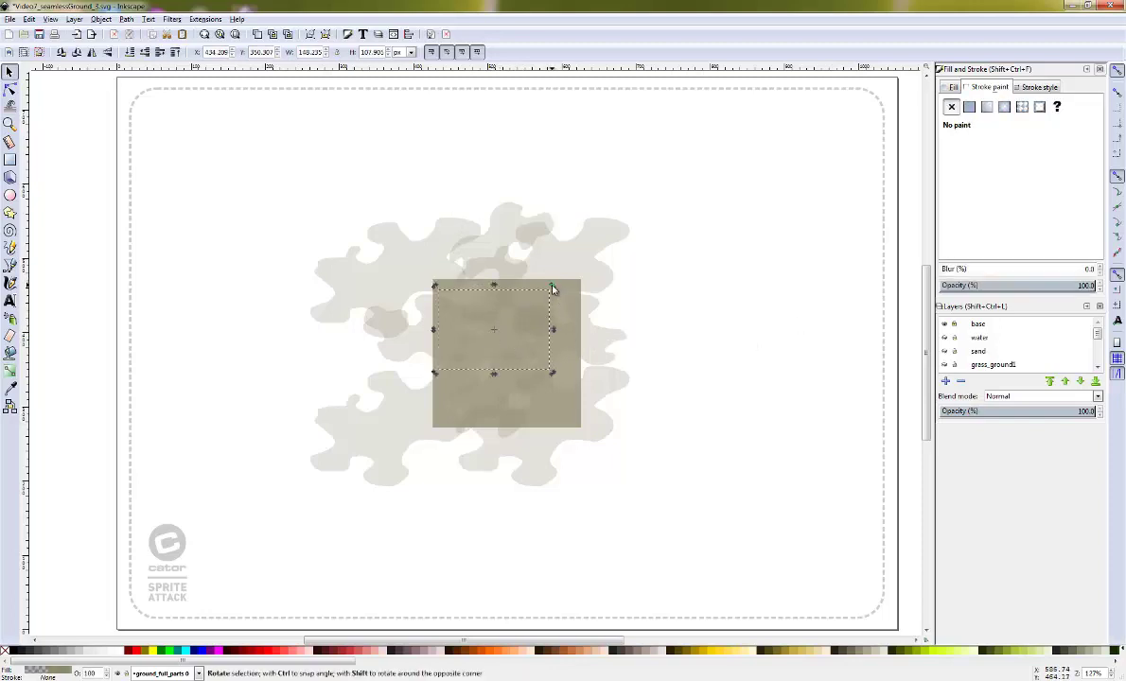
mouse_move(553, 287)
mouse_down()
mouse_move(502, 346)
mouse_move(497, 339)
mouse_up()
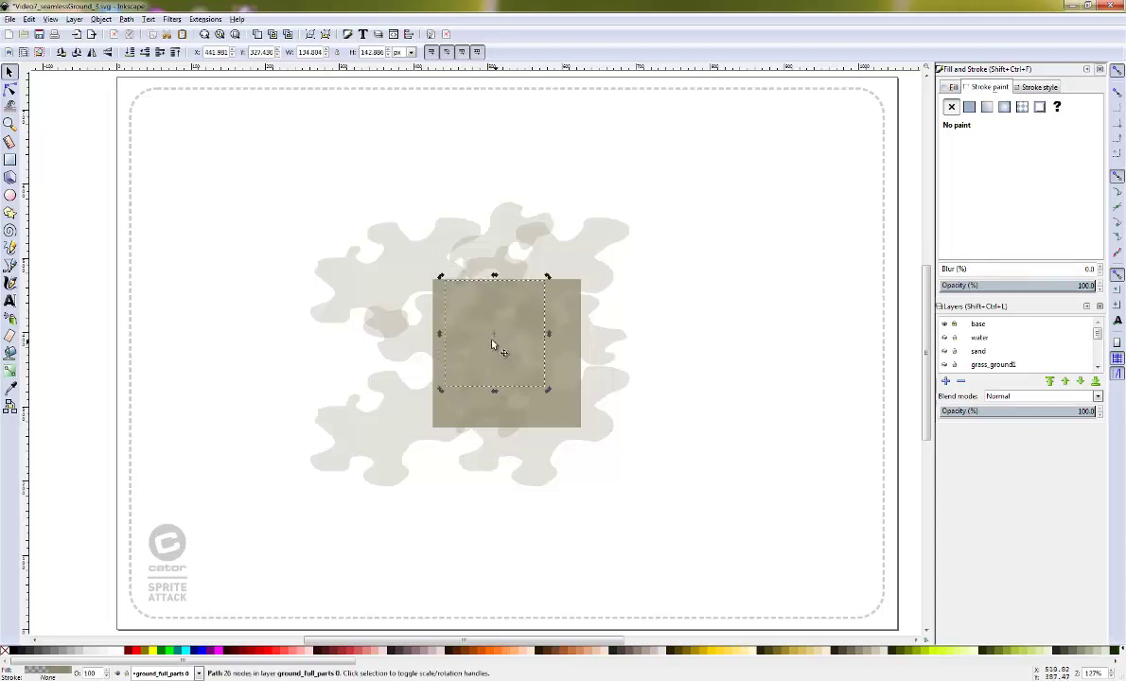
drag(494, 339, 505, 349)
click(732, 415)
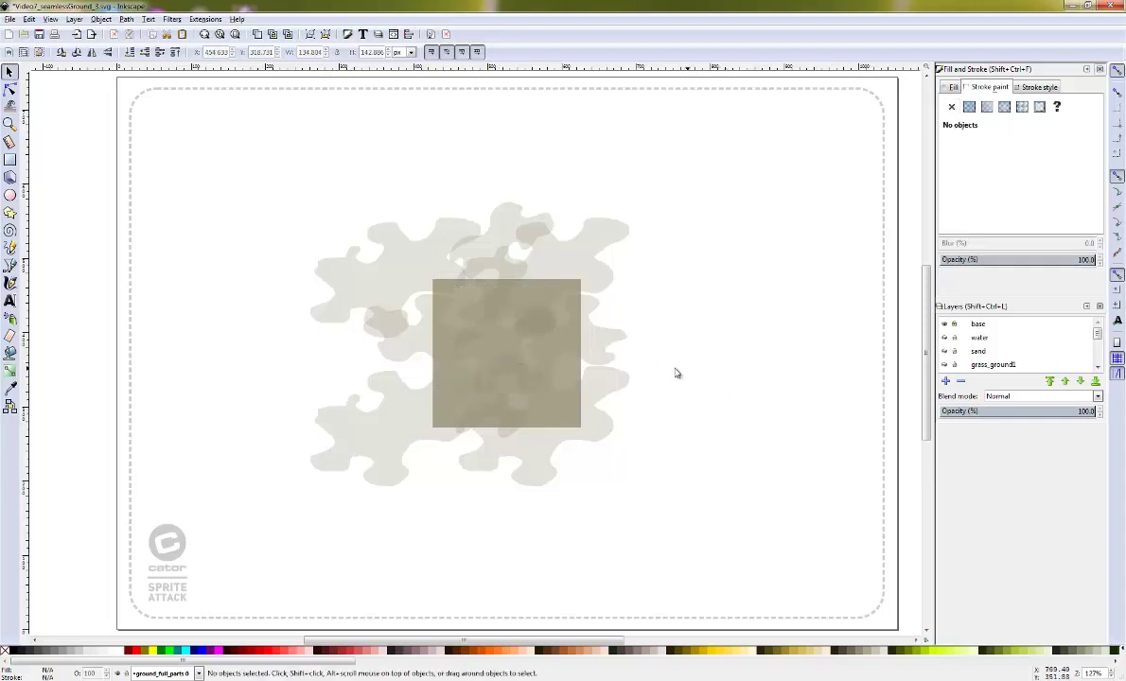
- Move the blobs left and right of the square down slightly
click(513, 335)
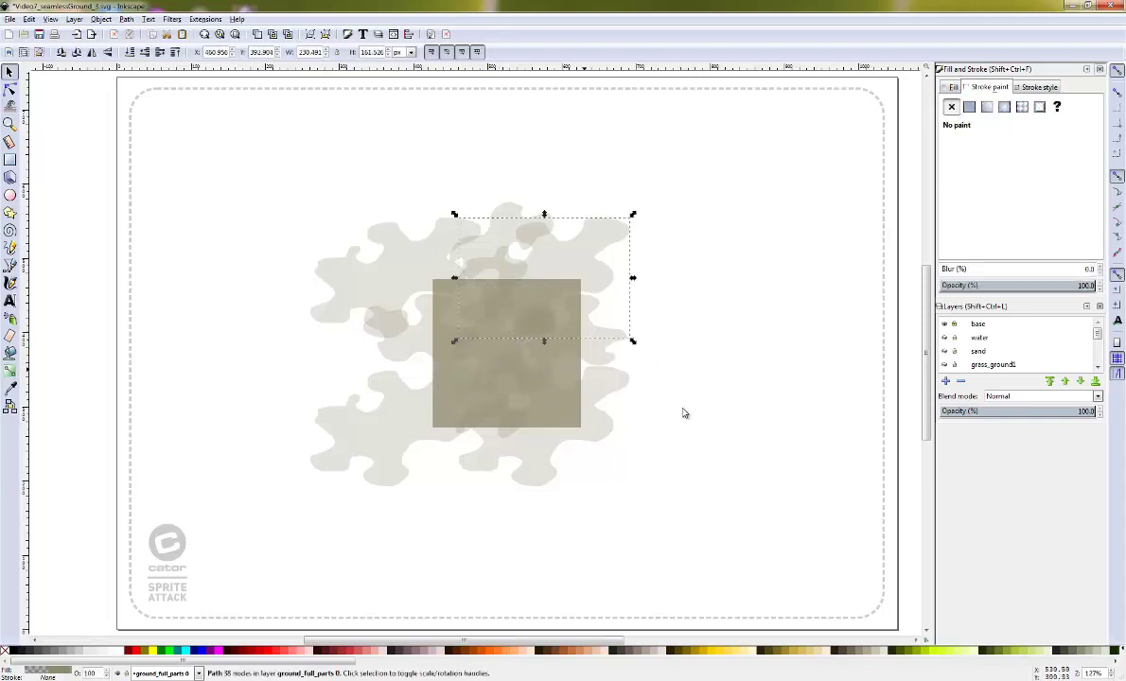
click(718, 376)
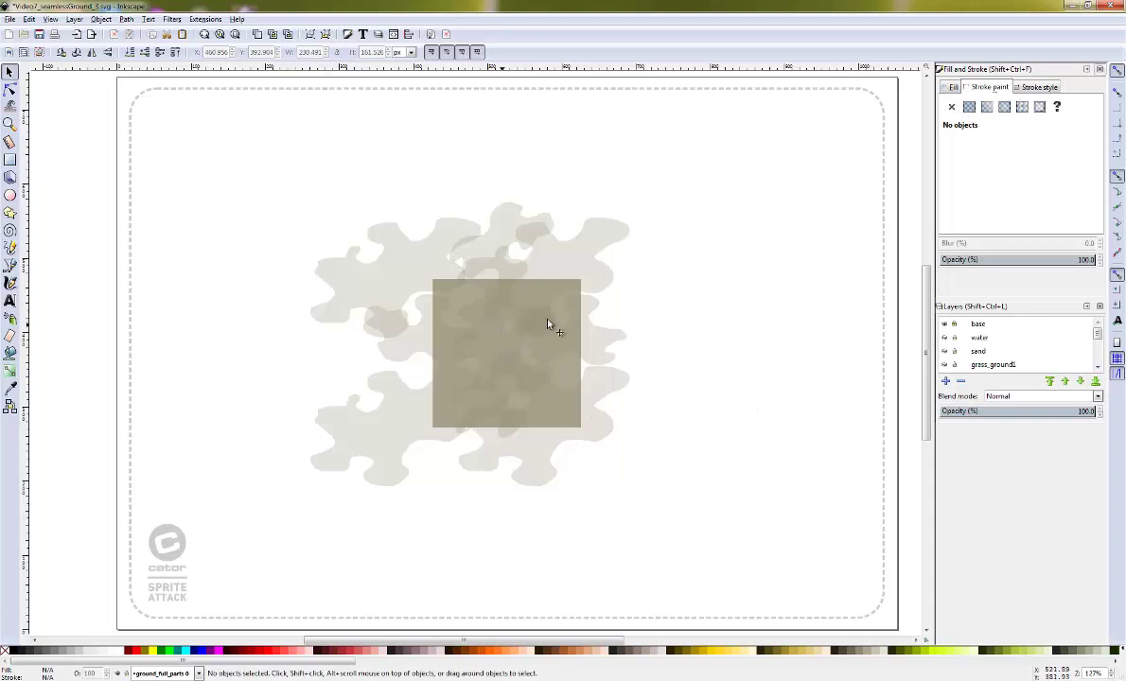
click(418, 336)
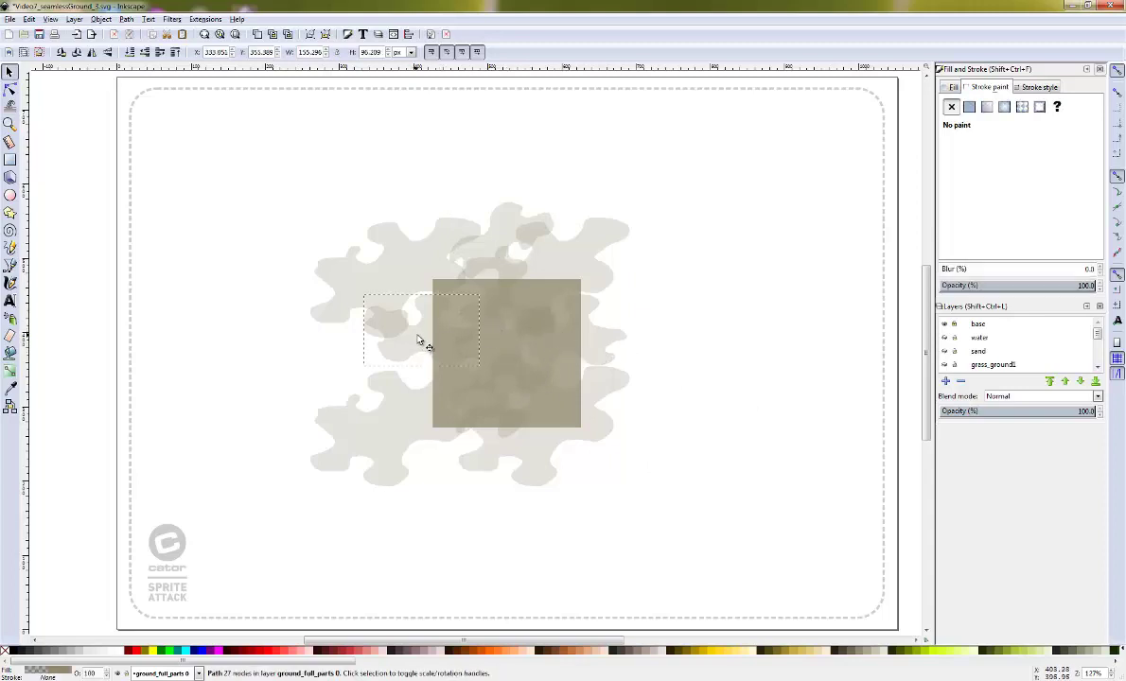
shift+click(579, 349)
mouse_move(602, 345)
mouse_down()
mouse_move(599, 360)
mouse_move(623, 359)
mouse_up()
click(716, 293)
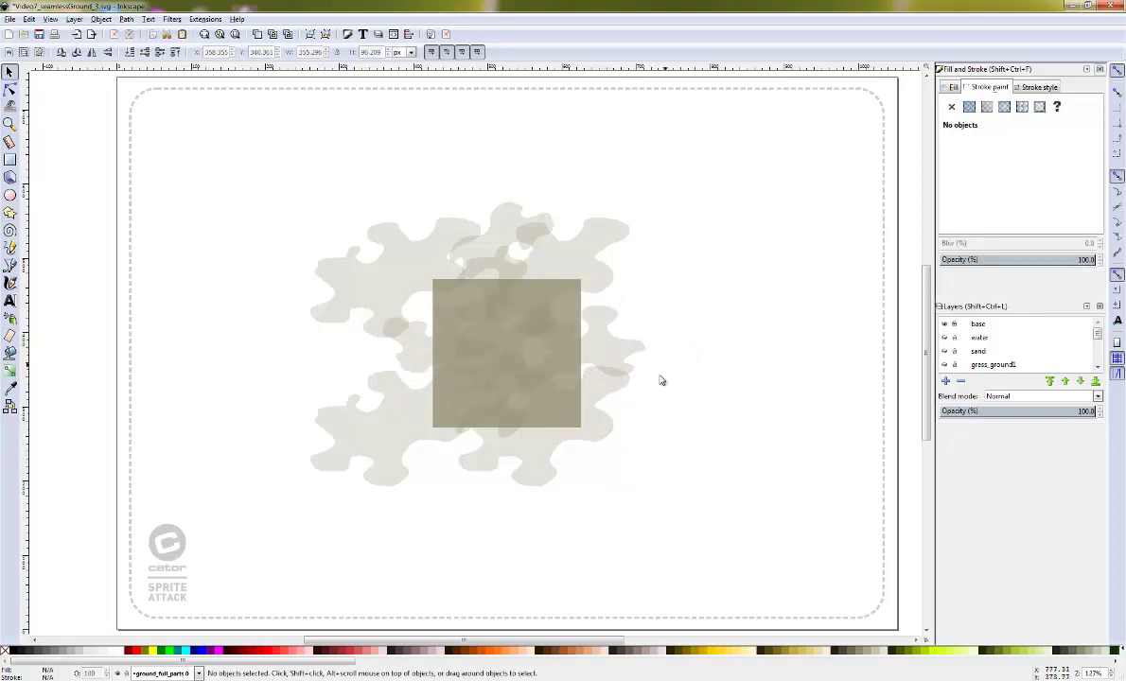
- Select the four puzzle pieces and move them down-left
click(416, 412)
shift+click(590, 407)
shift+click(587, 246)
shift+click(402, 259)
drag(410, 269, 372, 302)
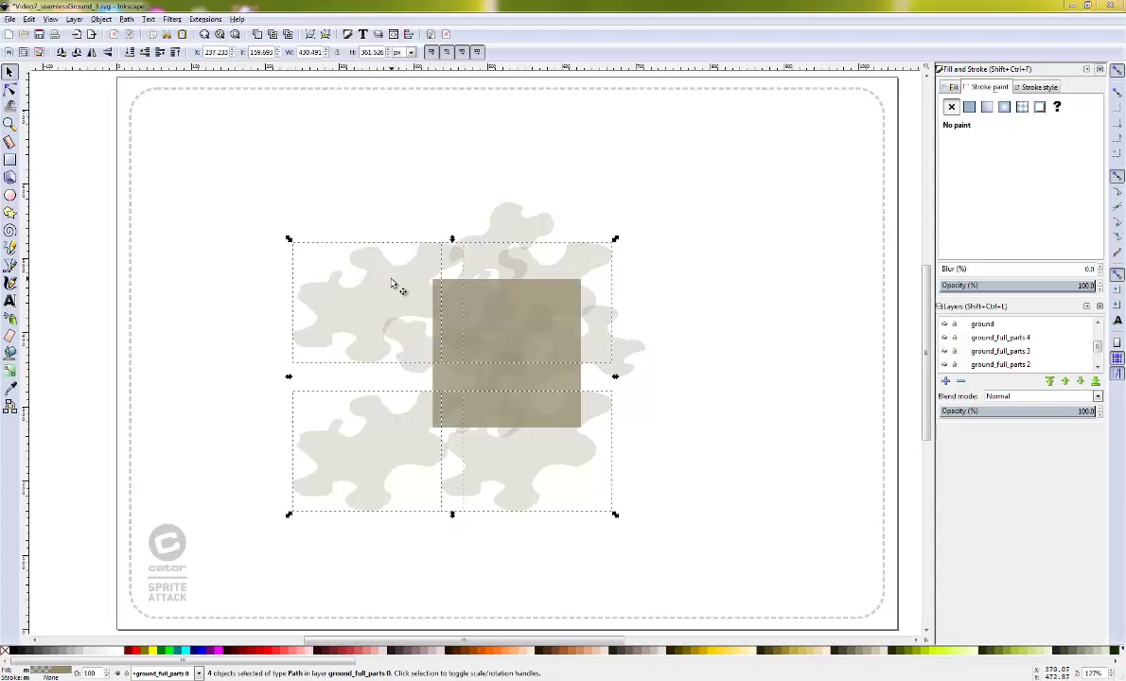
- Nudge the four puzzle pieces and align the top and bottom blob copies a tile apart
mouse_move(378, 305)
mouse_down()
mouse_move(392, 305)
mouse_move(371, 315)
mouse_move(385, 310)
mouse_up()
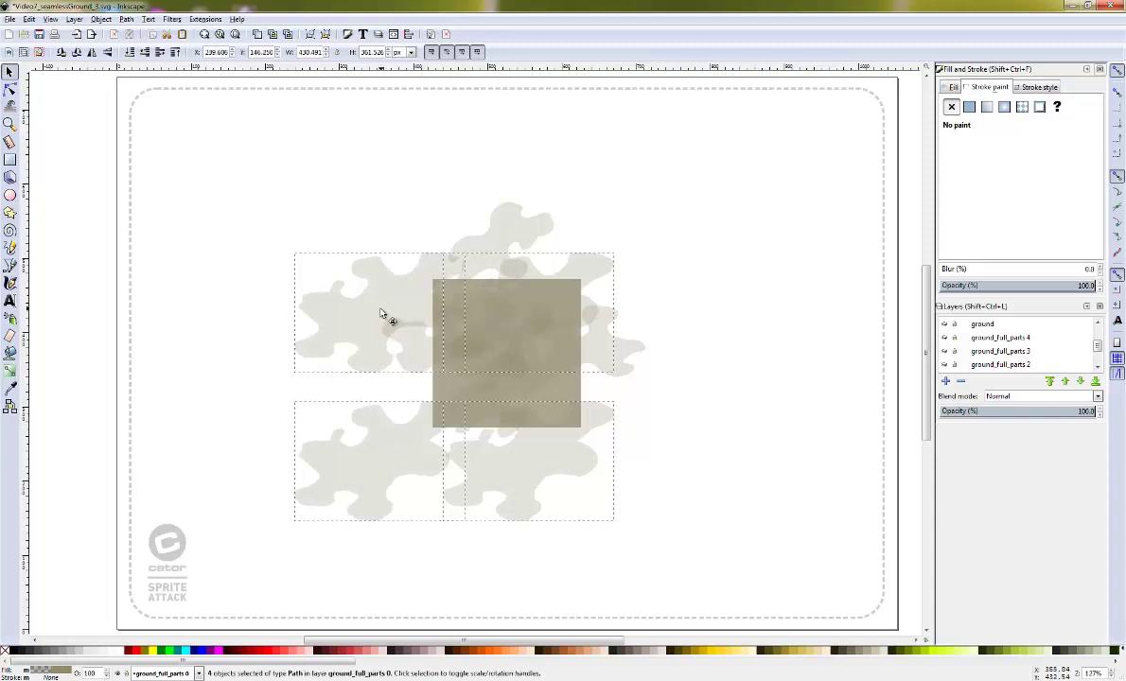
drag(385, 310, 382, 313)
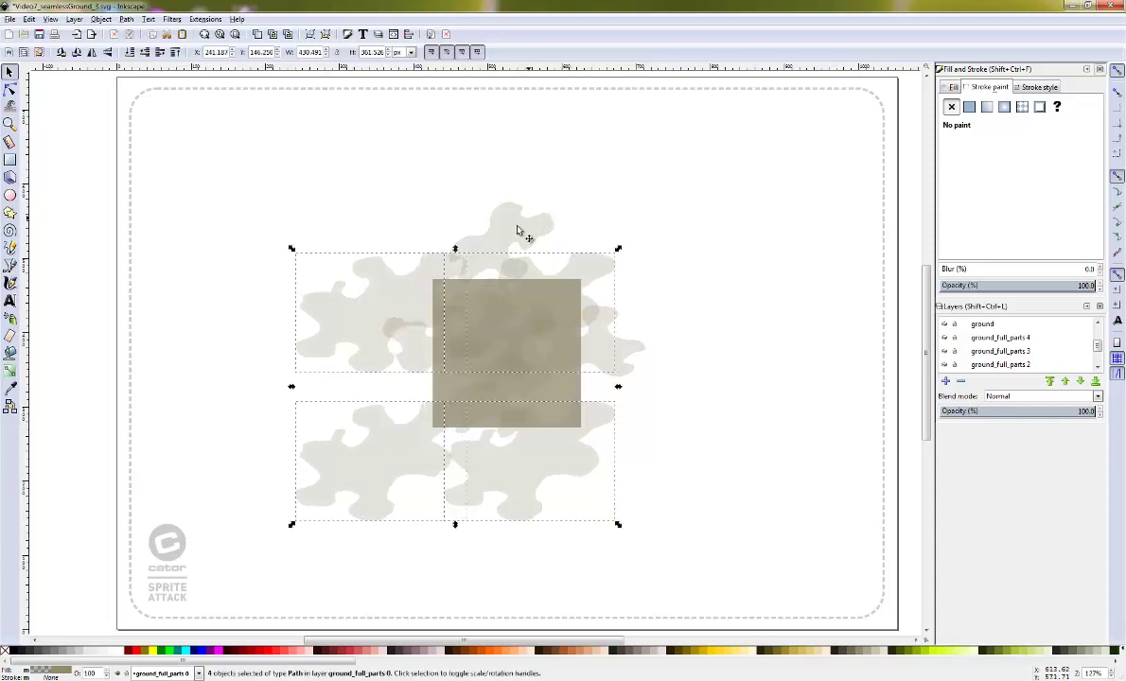
mouse_move(515, 232)
mouse_down()
mouse_move(539, 260)
mouse_move(516, 301)
mouse_up()
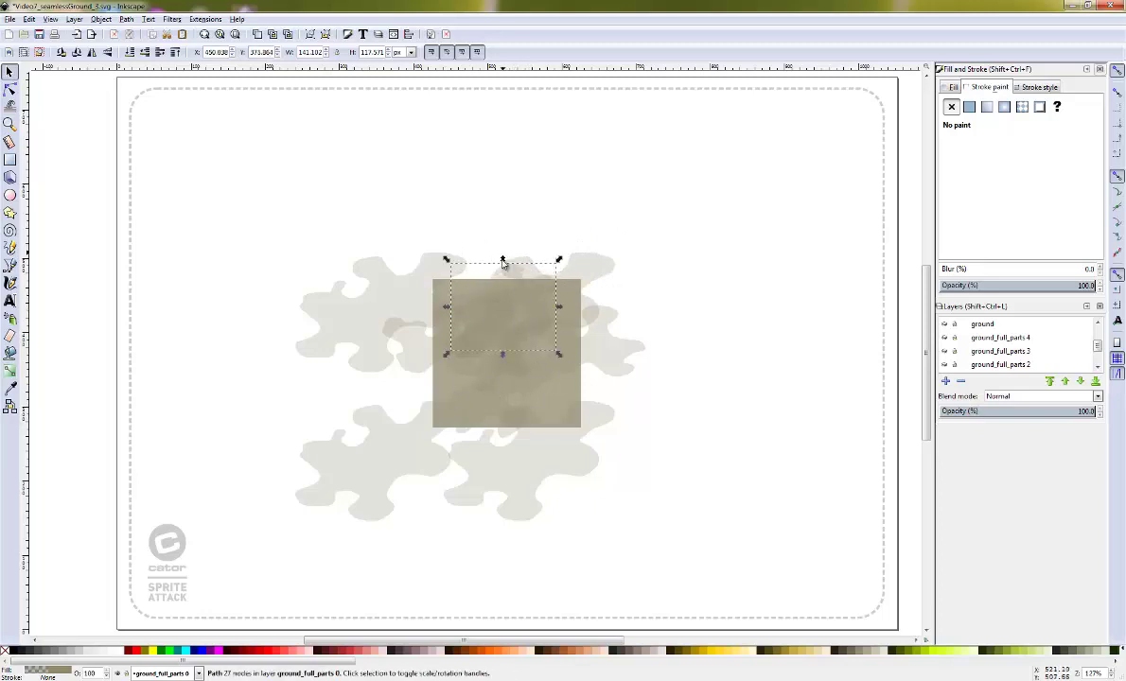
key(shift+Up)
key(shift+Up)
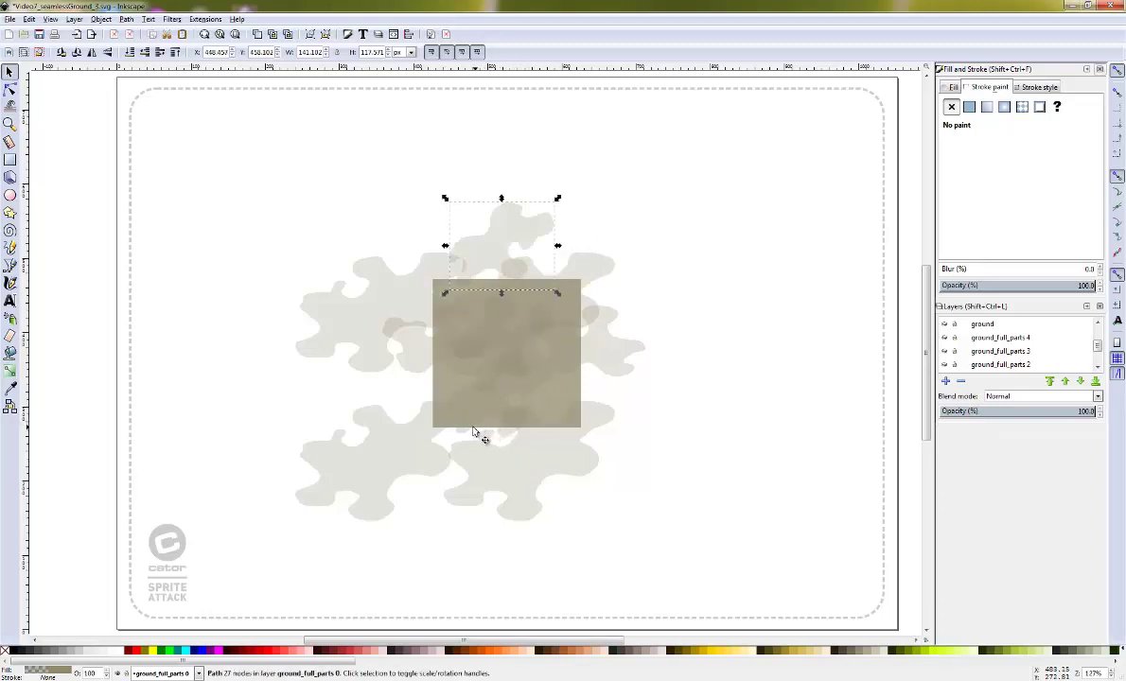
shift+click(462, 435)
drag(465, 435, 453, 454)
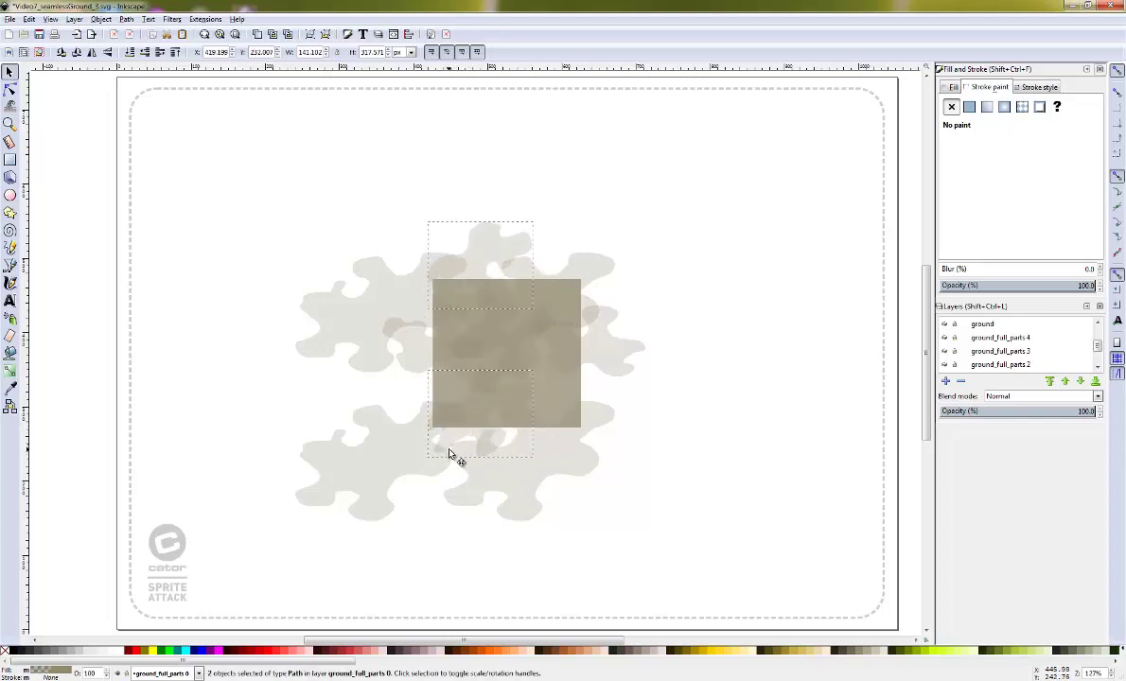
drag(454, 455, 458, 459)
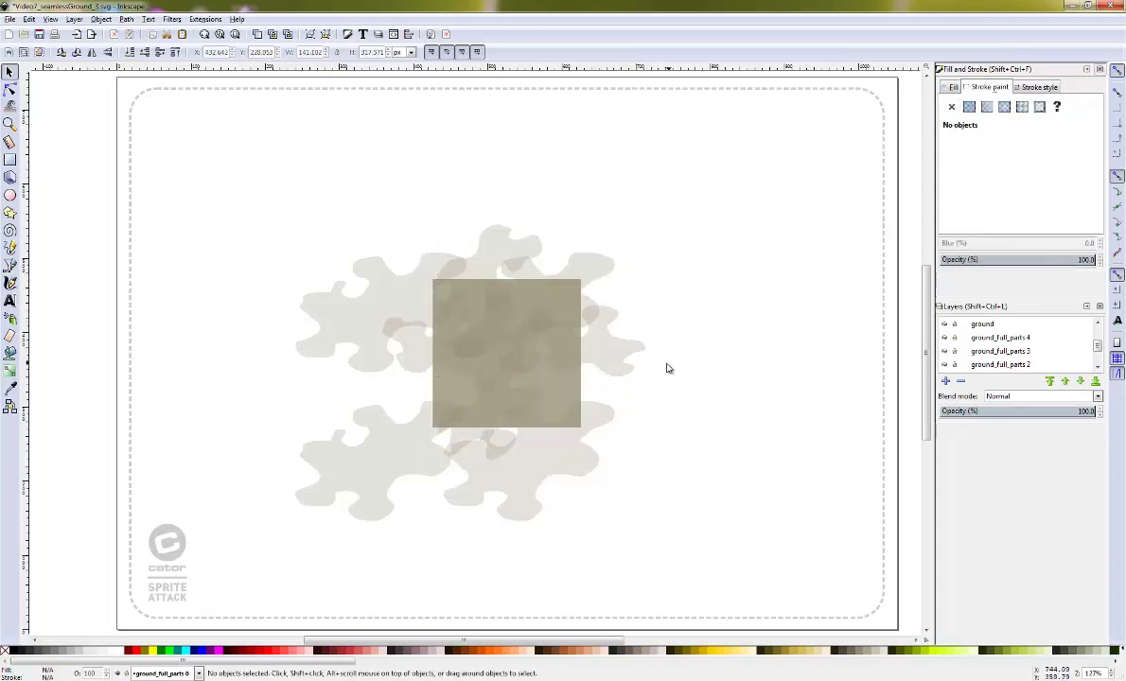
- Select the two side blobs left and right of the square together, then deselect
click(620, 342)
click(427, 364)
shift+click(615, 364)
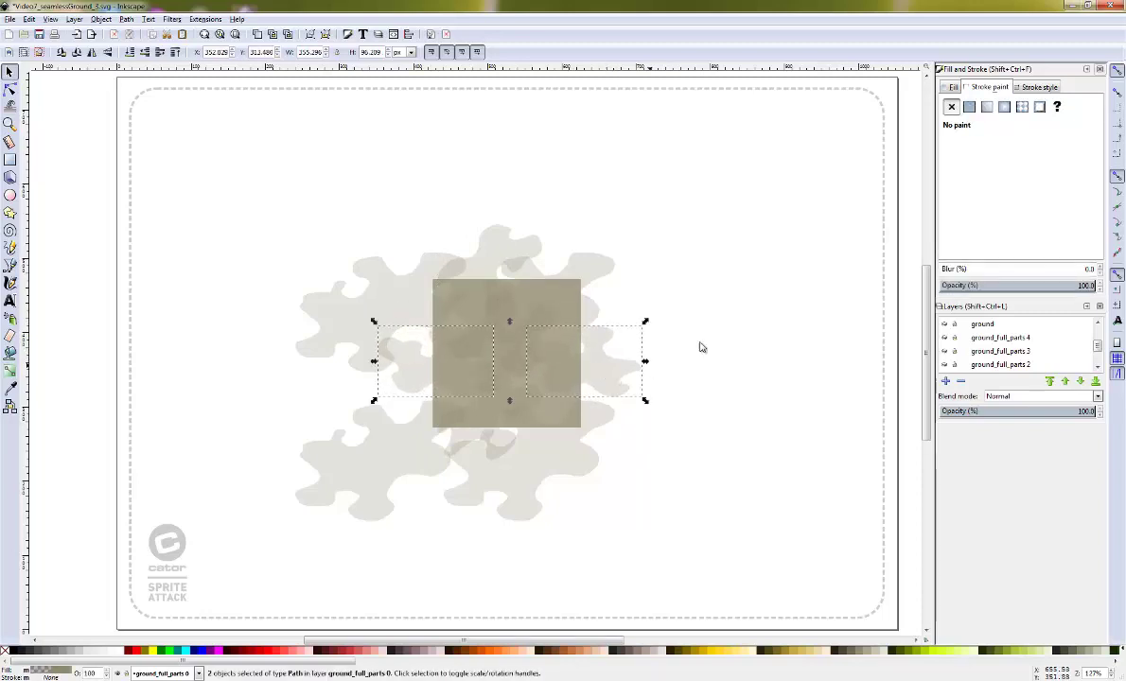
click(177, 324)
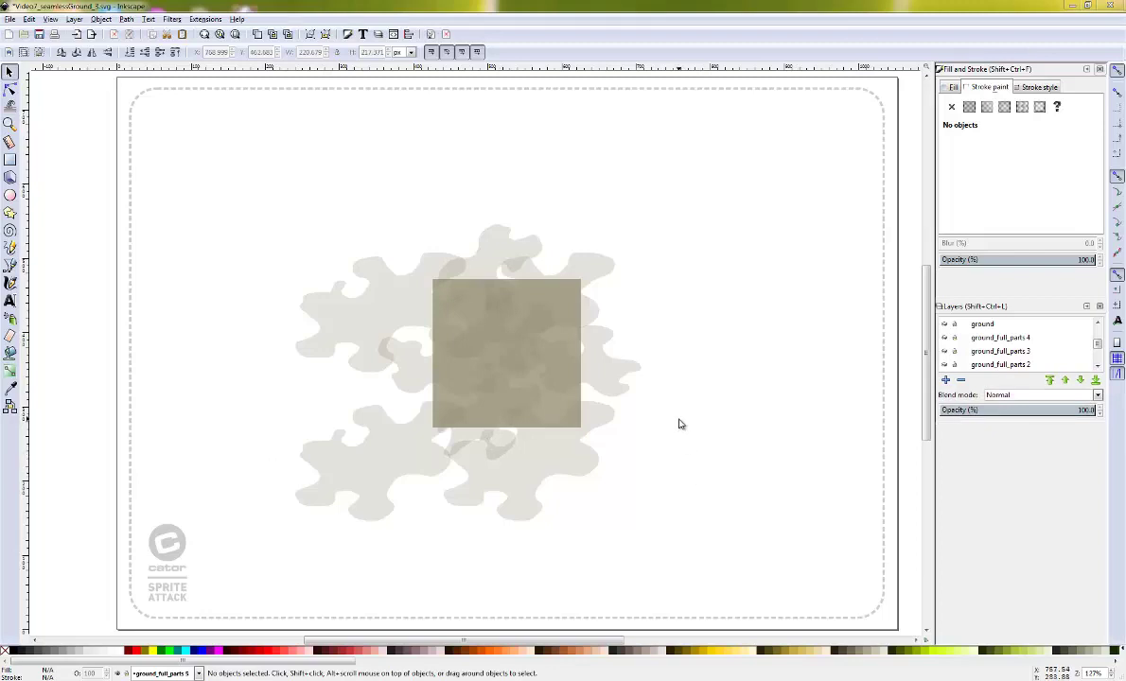
- On layer ground_full_parts 5, drag the dark spot group up-left over the square
scroll(1093, 347, down, 2)
click(972, 357)
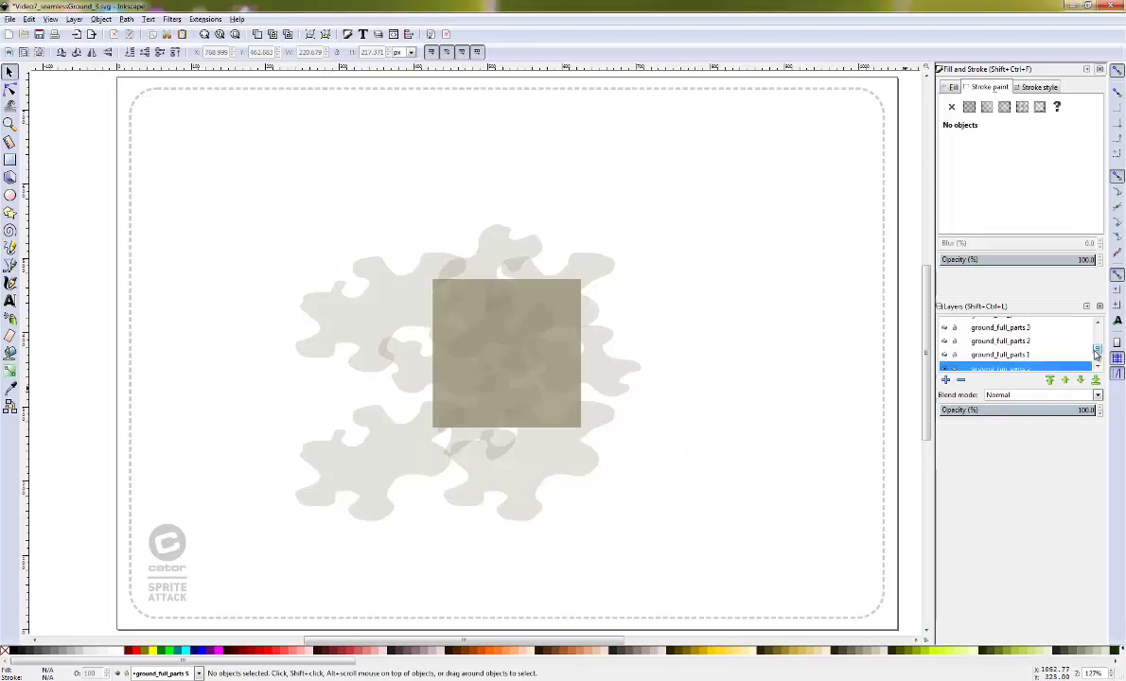
click(547, 430)
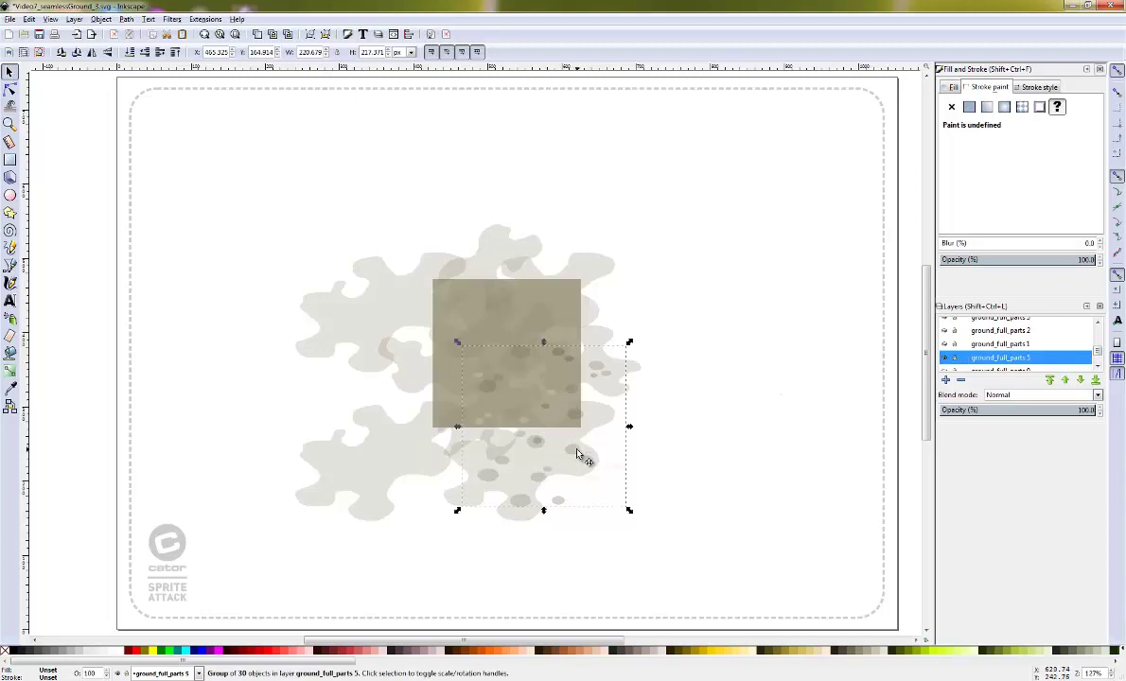
drag(580, 446, 551, 378)
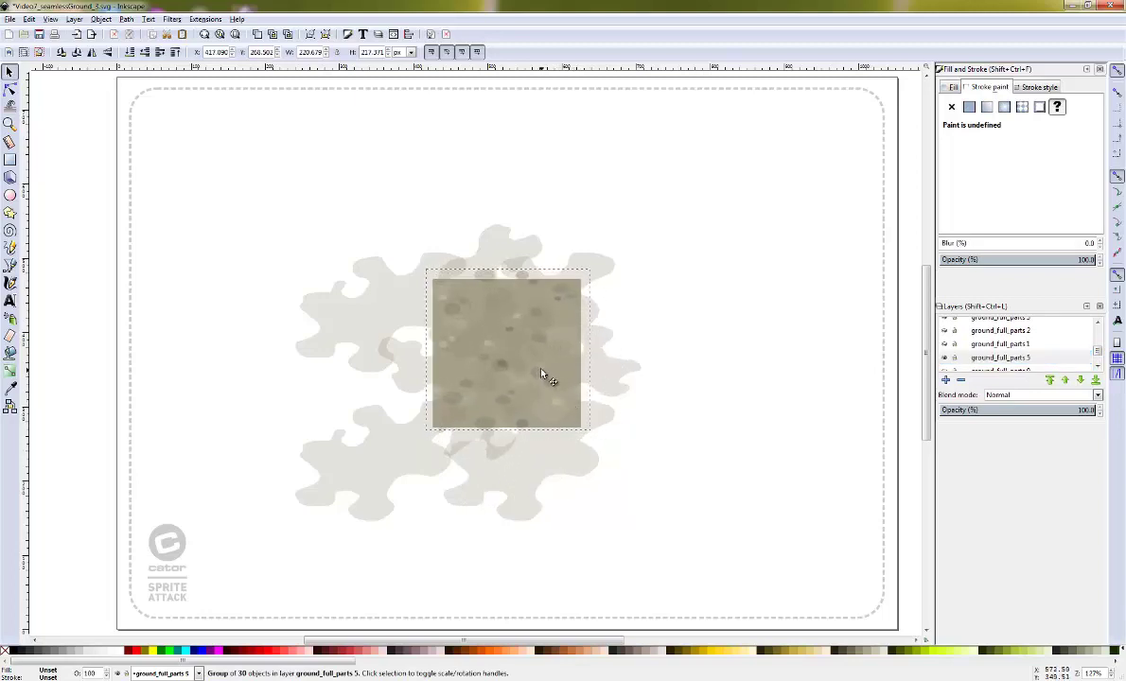
drag(550, 377, 539, 377)
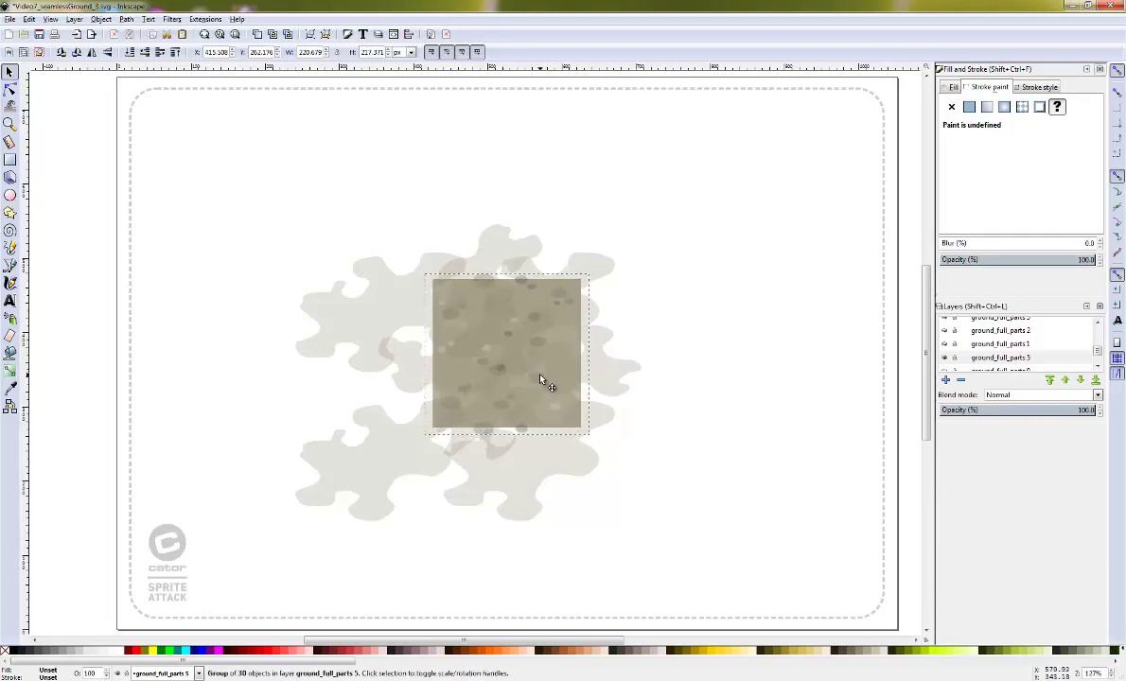
drag(539, 378, 540, 380)
key(Escape)
click(485, 282)
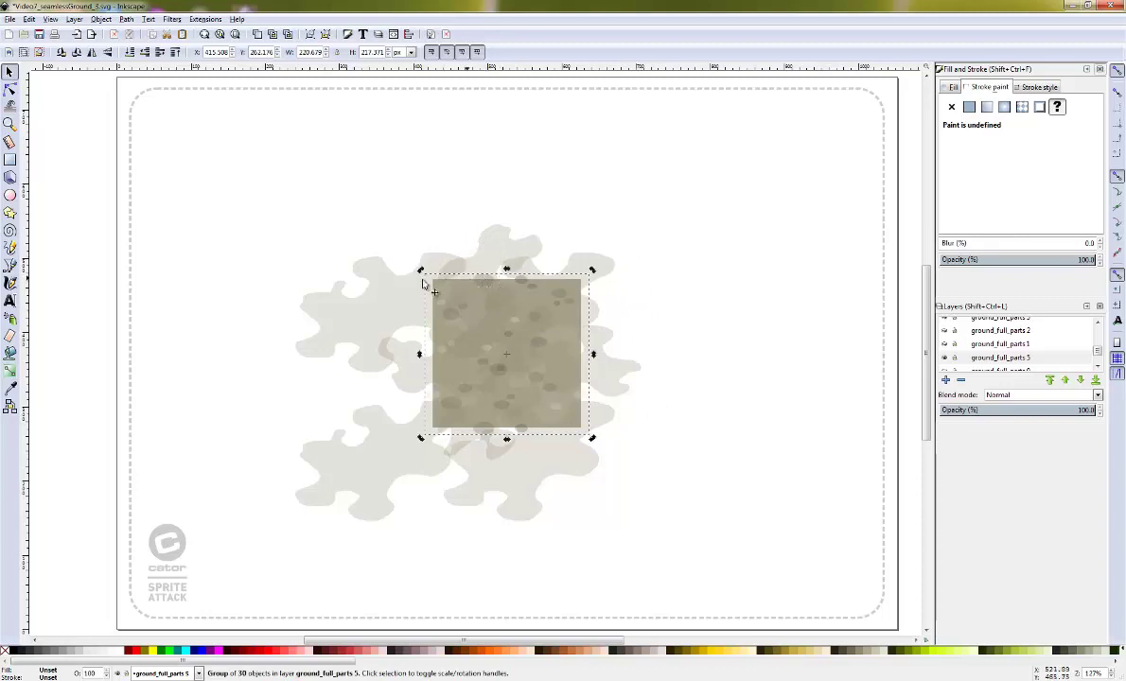
- Draw a small grey-brown ellipse and place it on the square's left edge
key(e)
drag(494, 200, 522, 217)
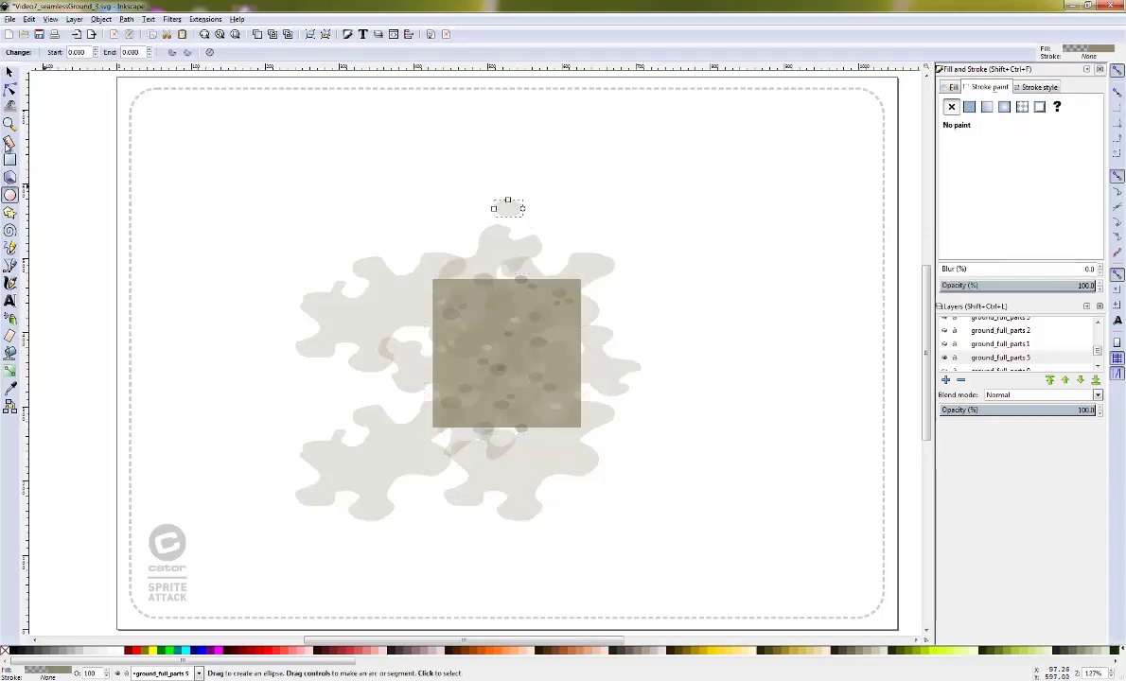
click(10, 71)
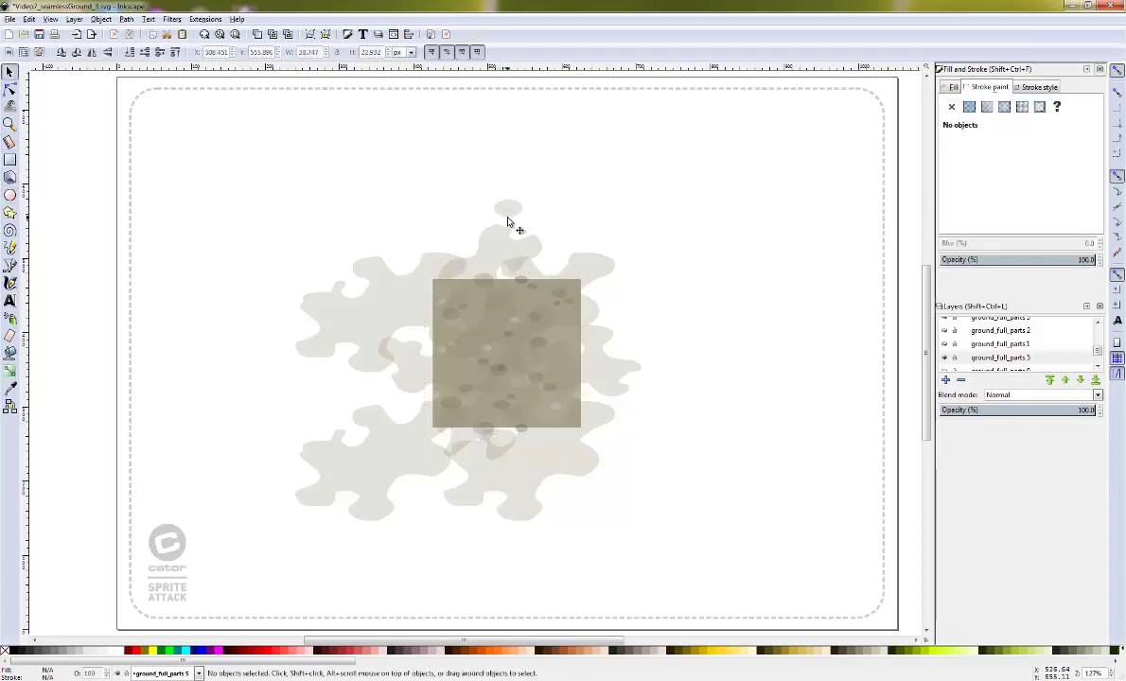
drag(507, 216, 422, 393)
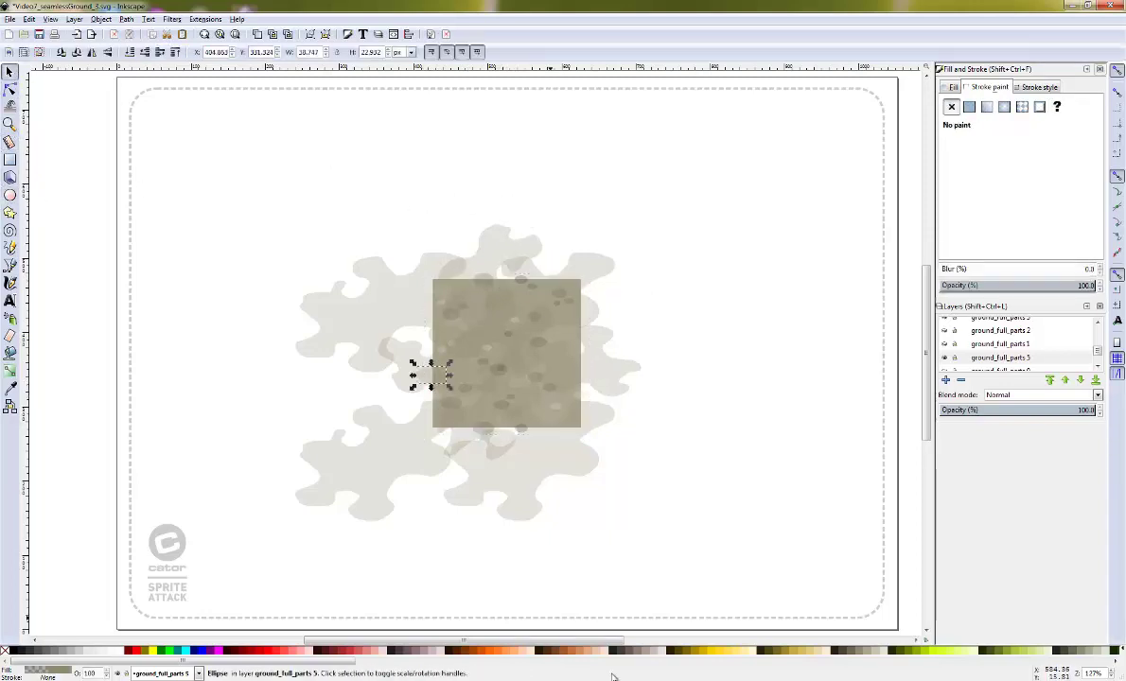
click(620, 652)
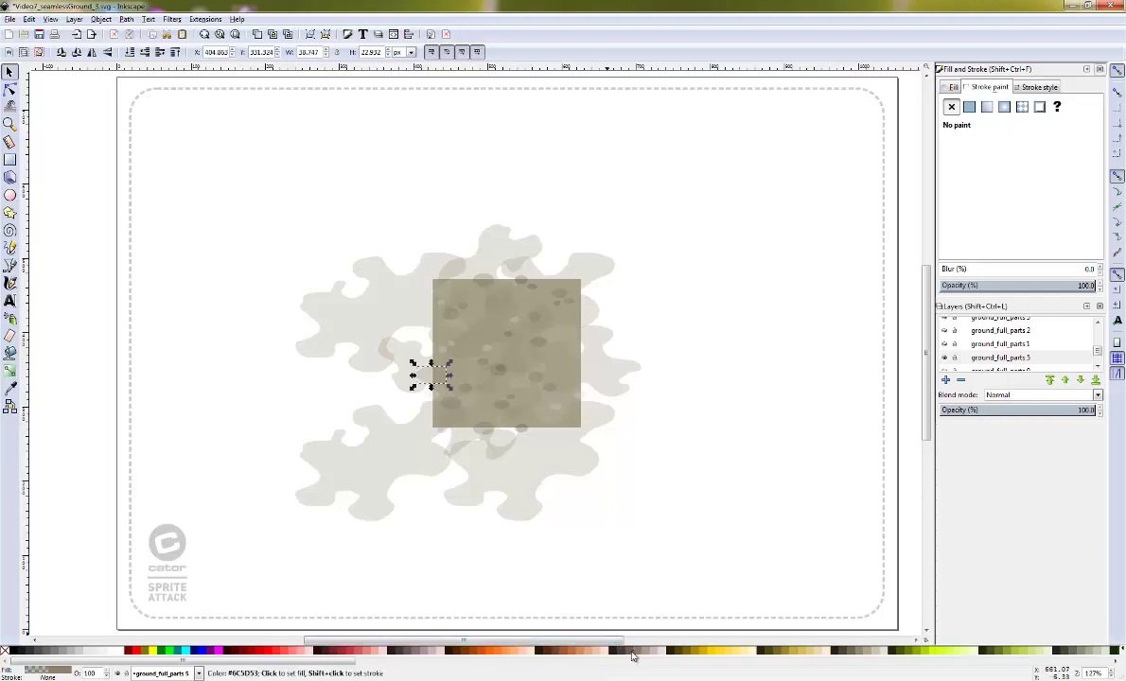
click(357, 530)
- Duplicate the left-edge spot one tile right and move a copy up beside the square
click(425, 380)
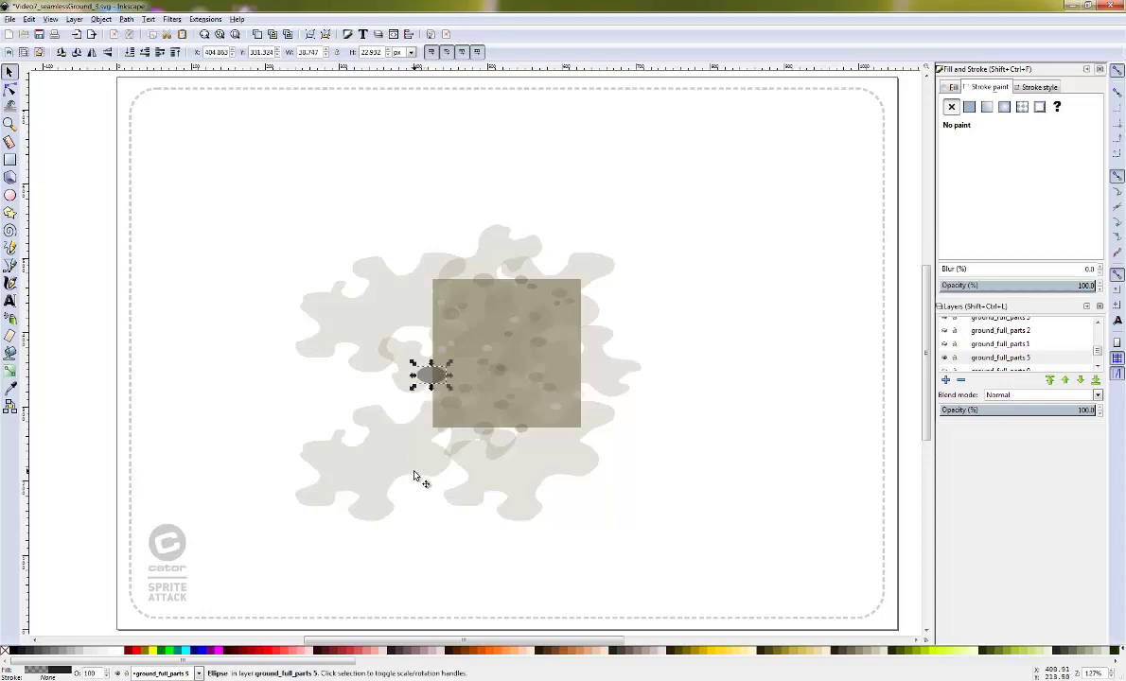
key(ctrl+d)
key(shift+Right)
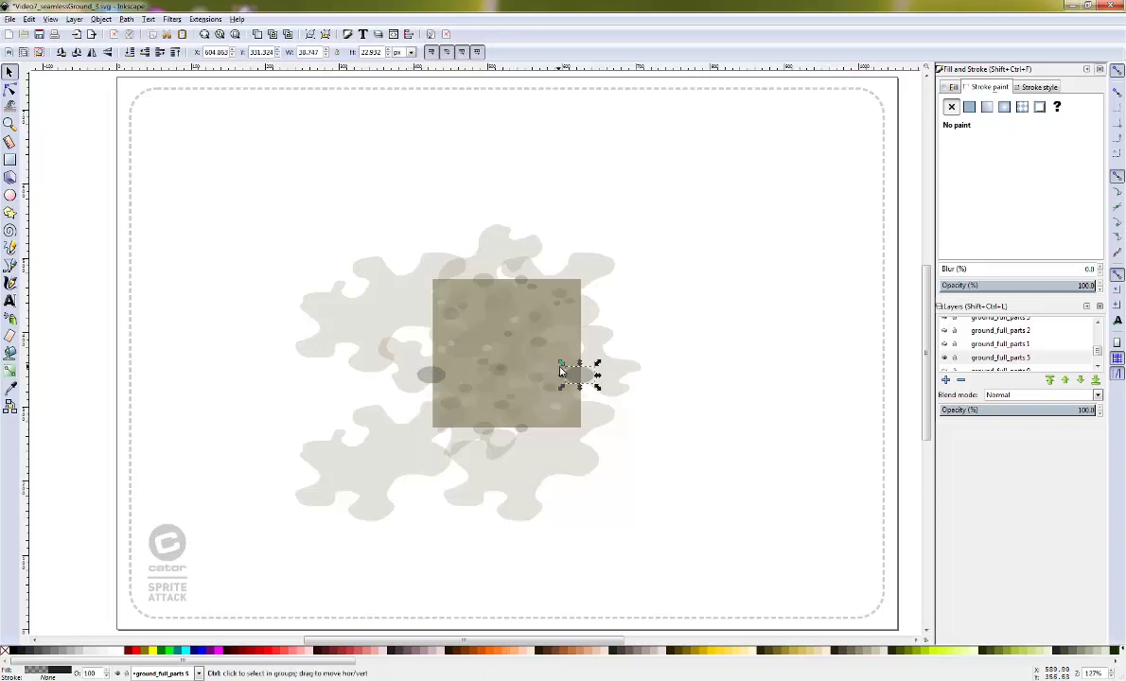
mouse_move(577, 371)
mouse_down()
mouse_move(601, 333)
mouse_move(654, 316)
mouse_up()
click(663, 316)
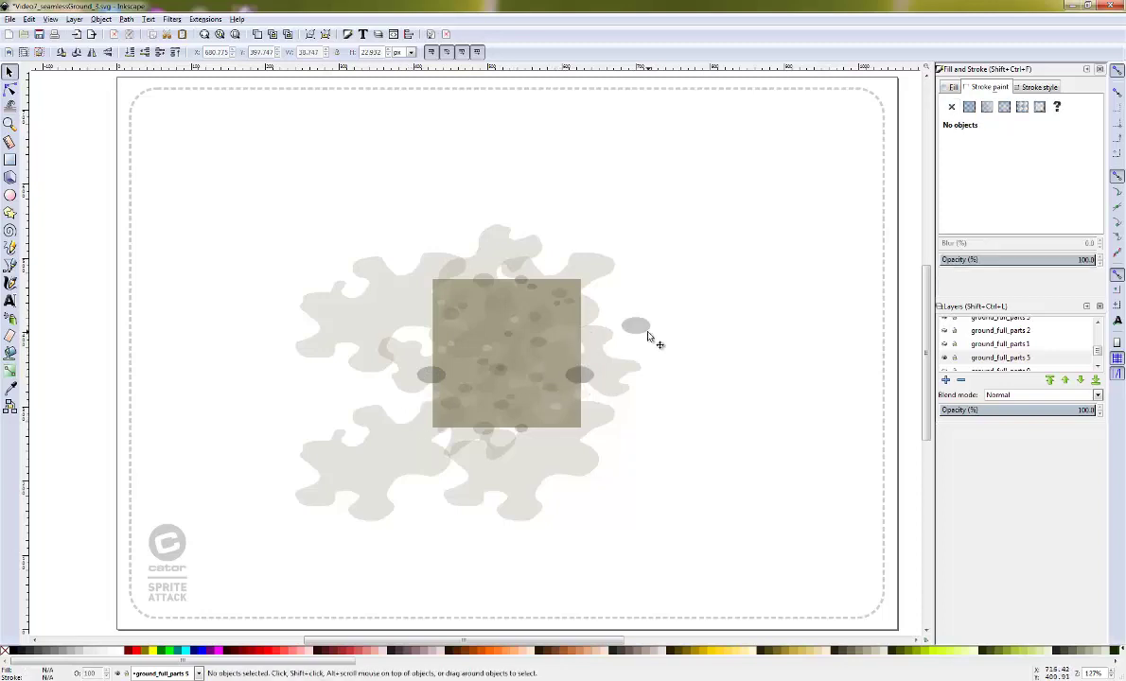
- Shrink and flatten the small grey spot right of the square
click(636, 326)
drag(655, 314, 648, 319)
click(649, 320)
click(635, 326)
drag(636, 325, 636, 337)
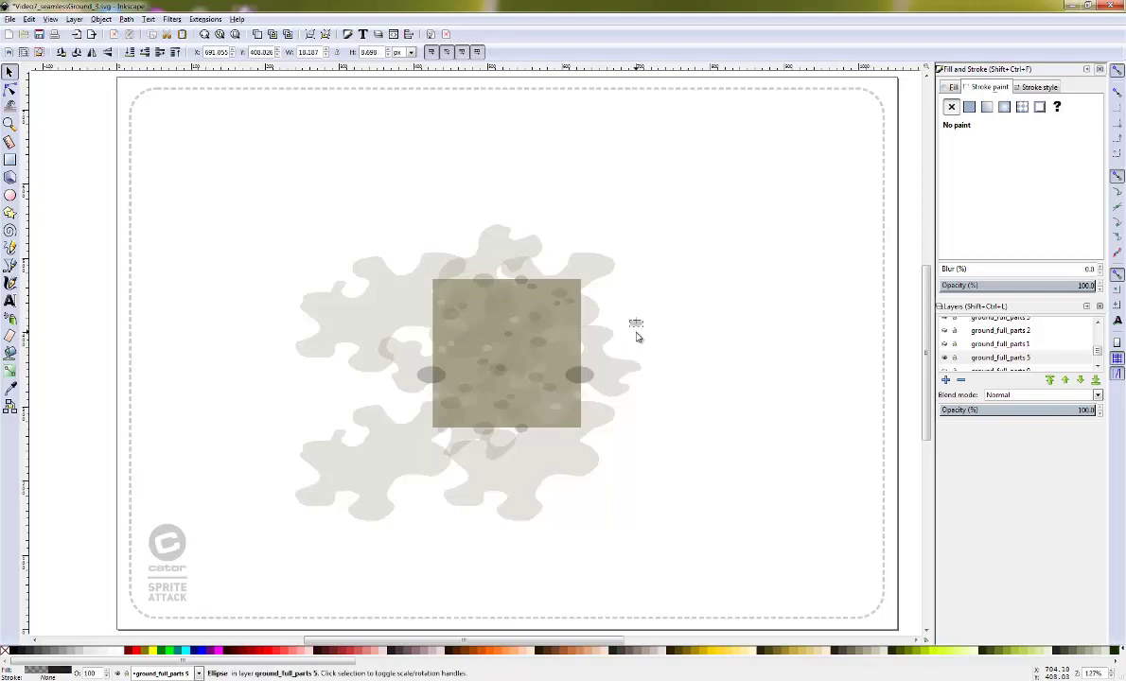
click(666, 319)
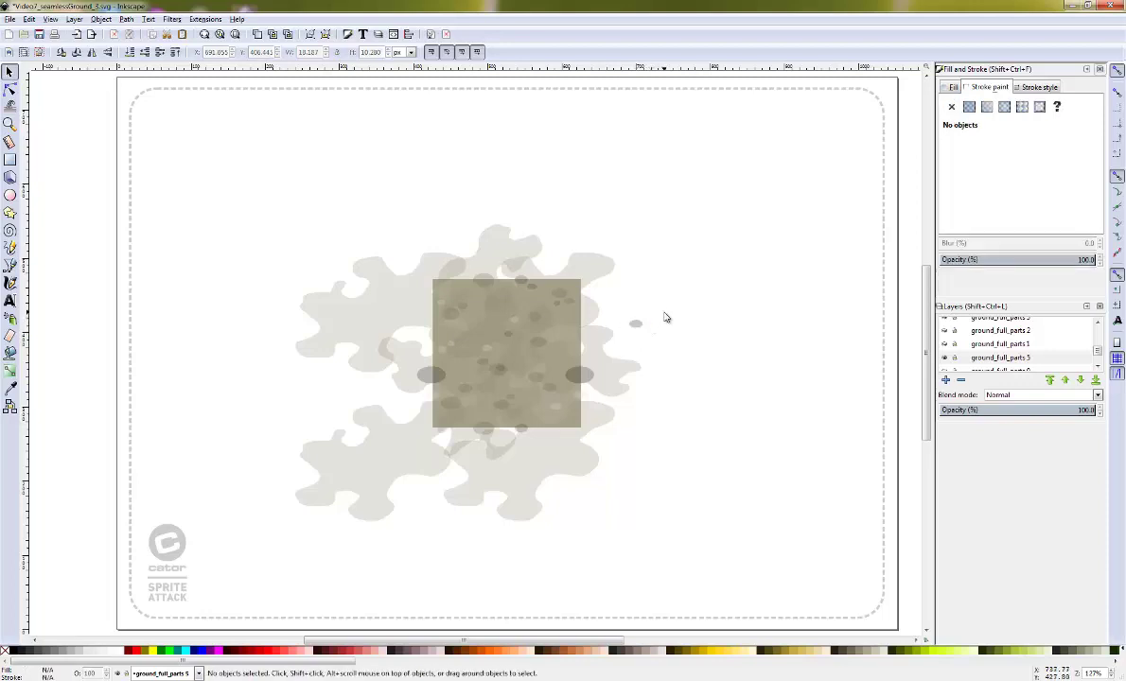
- Move the small spot to the square's top-right corner, then shift it a tile left to the top-left corner
mouse_move(635, 325)
mouse_down()
mouse_move(462, 320)
mouse_move(477, 320)
mouse_up()
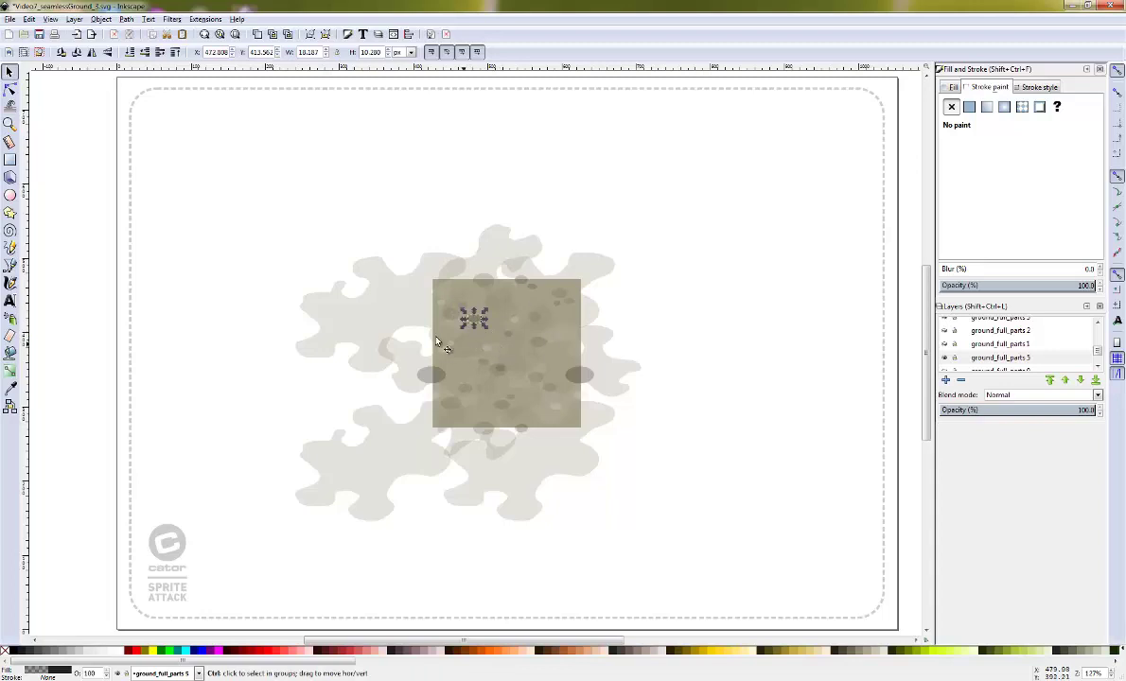
click(473, 320)
mouse_move(475, 321)
mouse_down()
mouse_move(577, 315)
mouse_move(585, 298)
mouse_move(589, 328)
mouse_up()
click(581, 319)
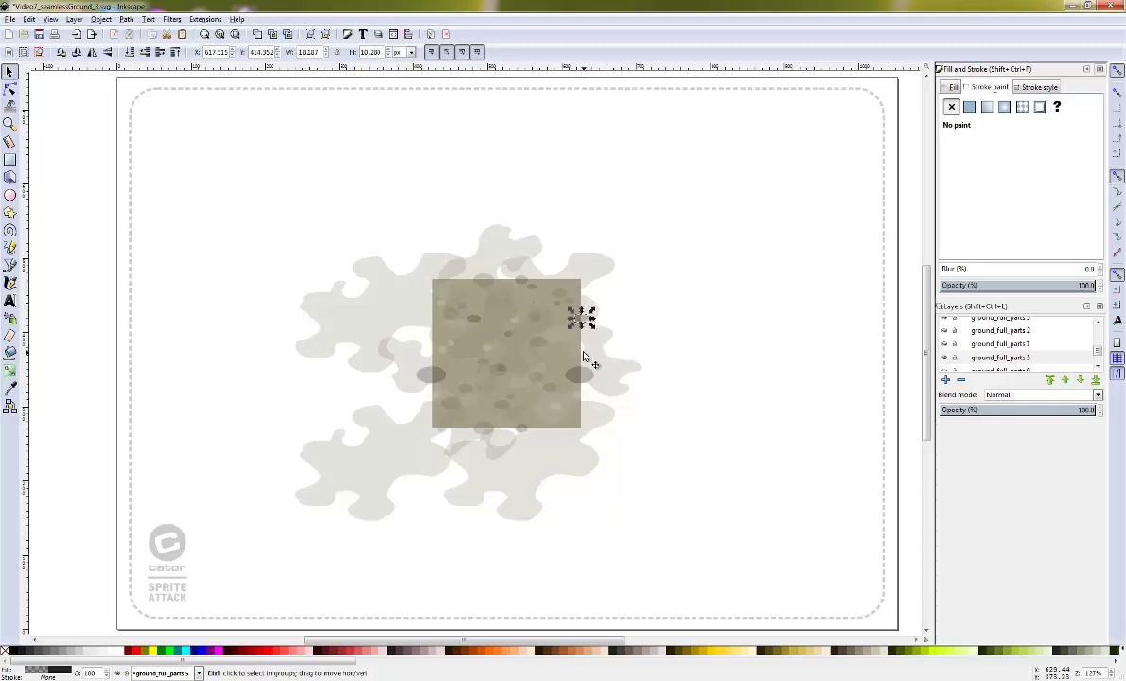
key(shift+Left)
key(shift+Left)
key(shift+Left)
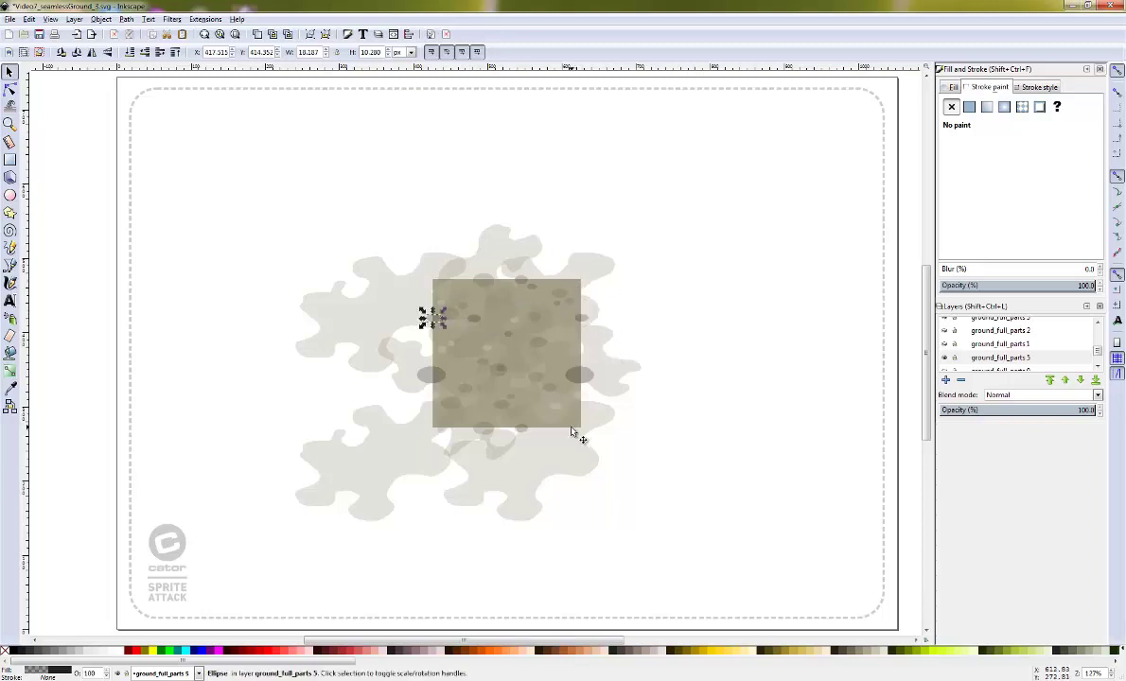
click(734, 304)
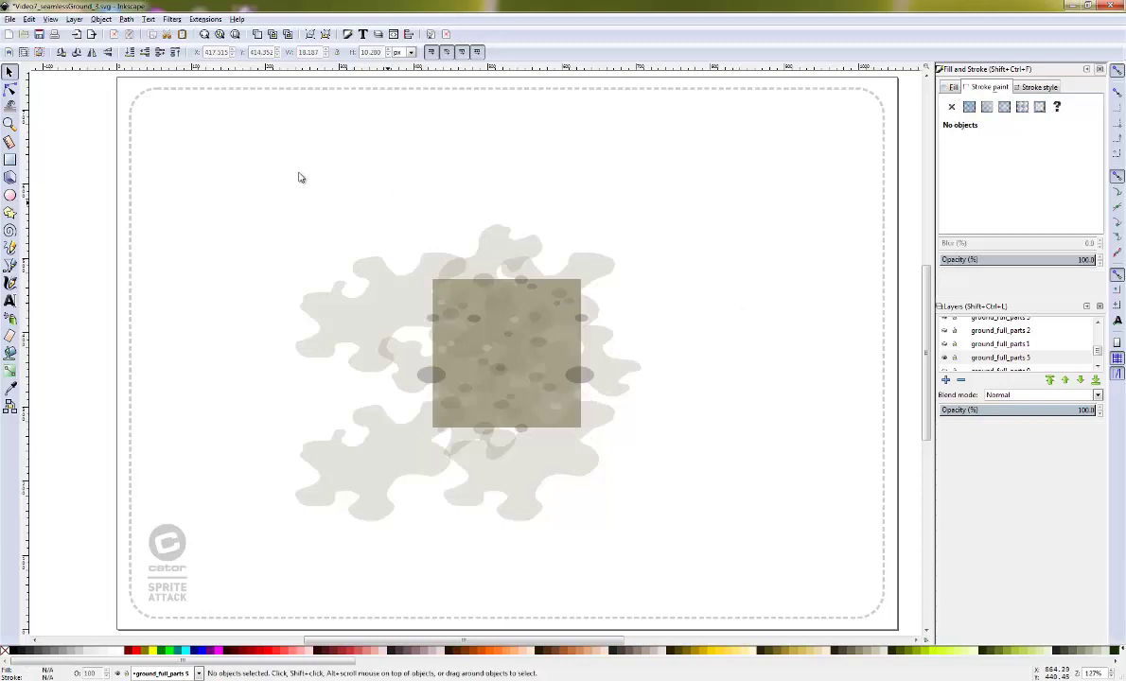
- Select all the tile pieces and move them into the new ground_full_parts 6 layer
drag(189, 152, 678, 566)
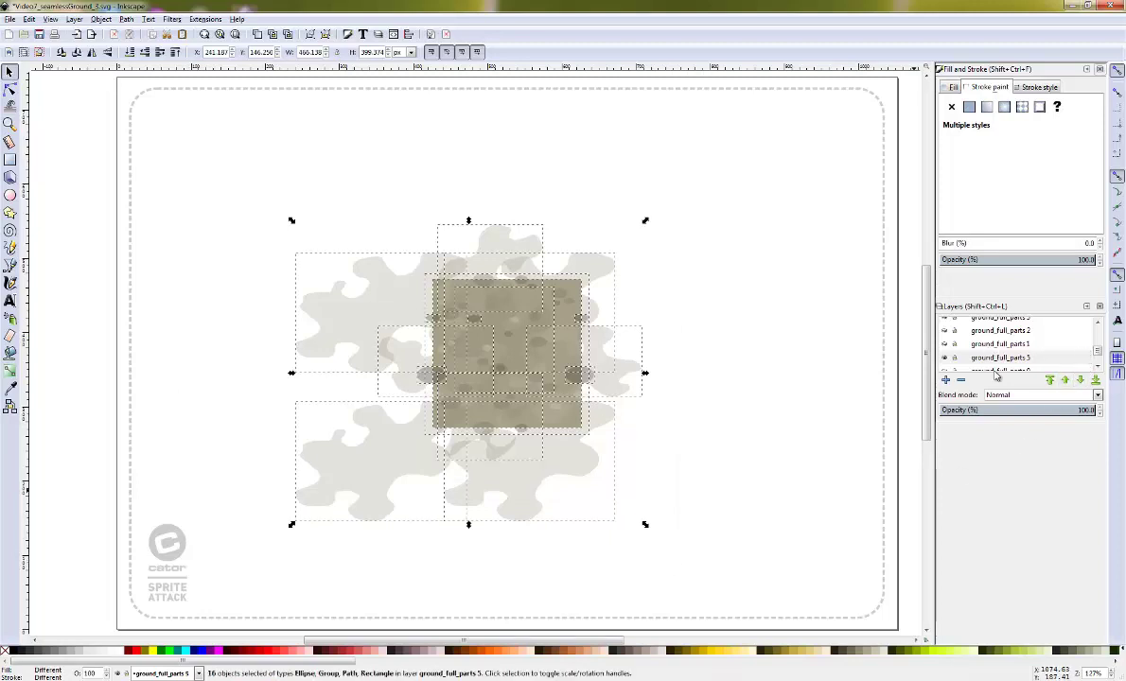
click(945, 379)
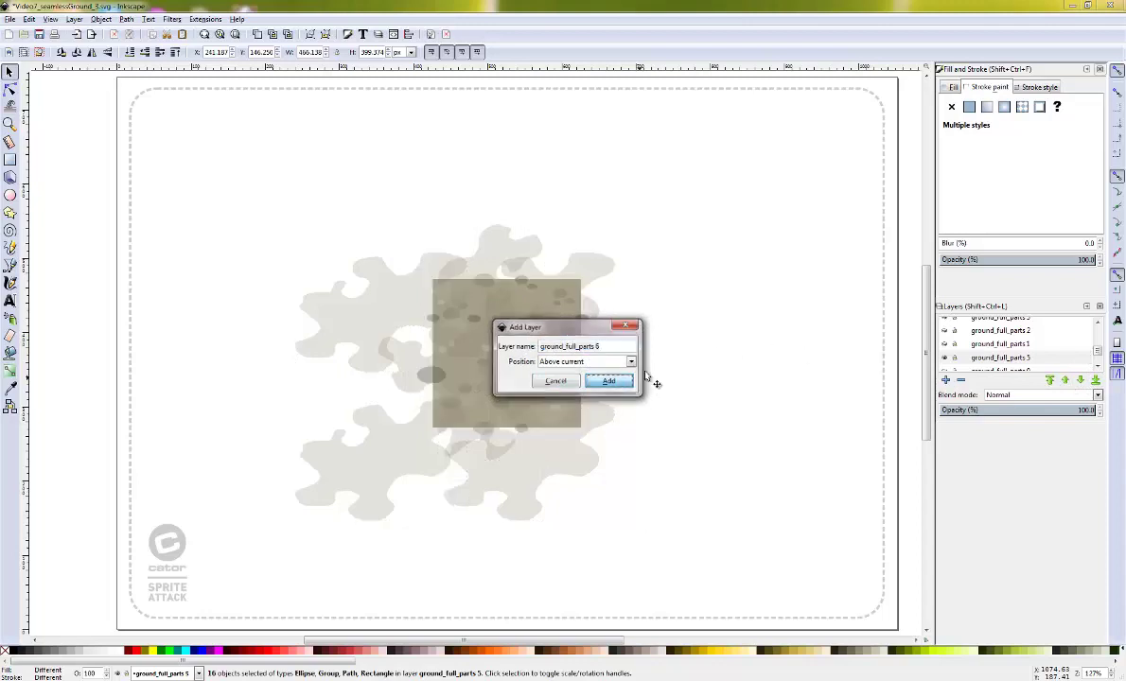
key(Return)
key(ctrl+a)
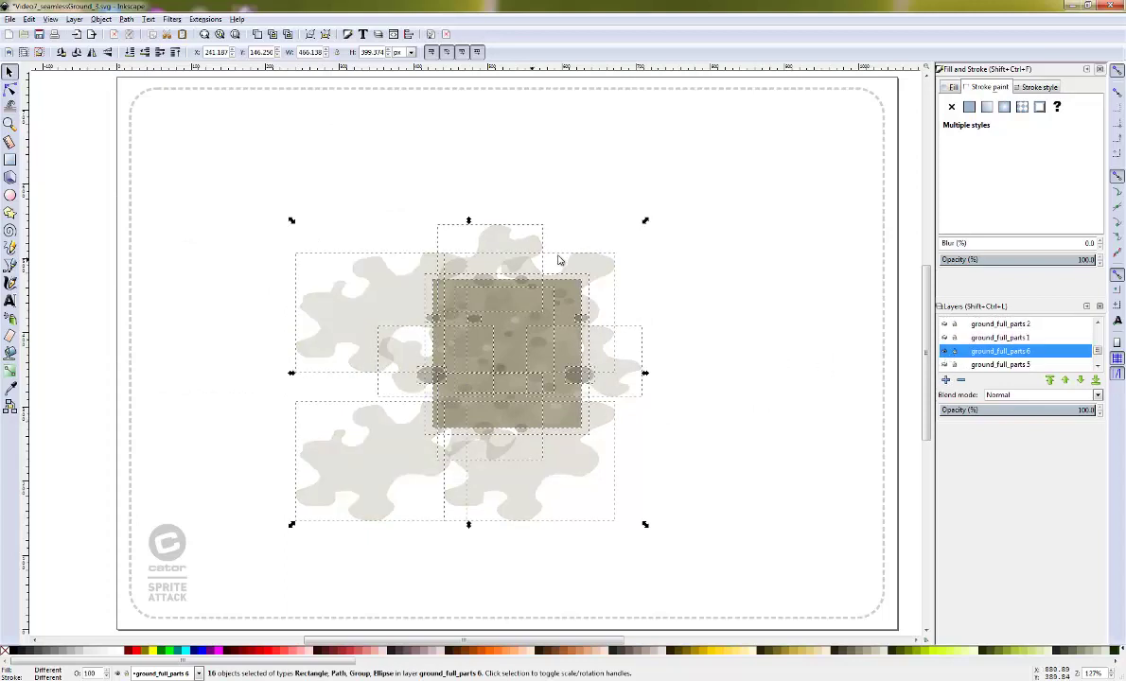
key(Escape)
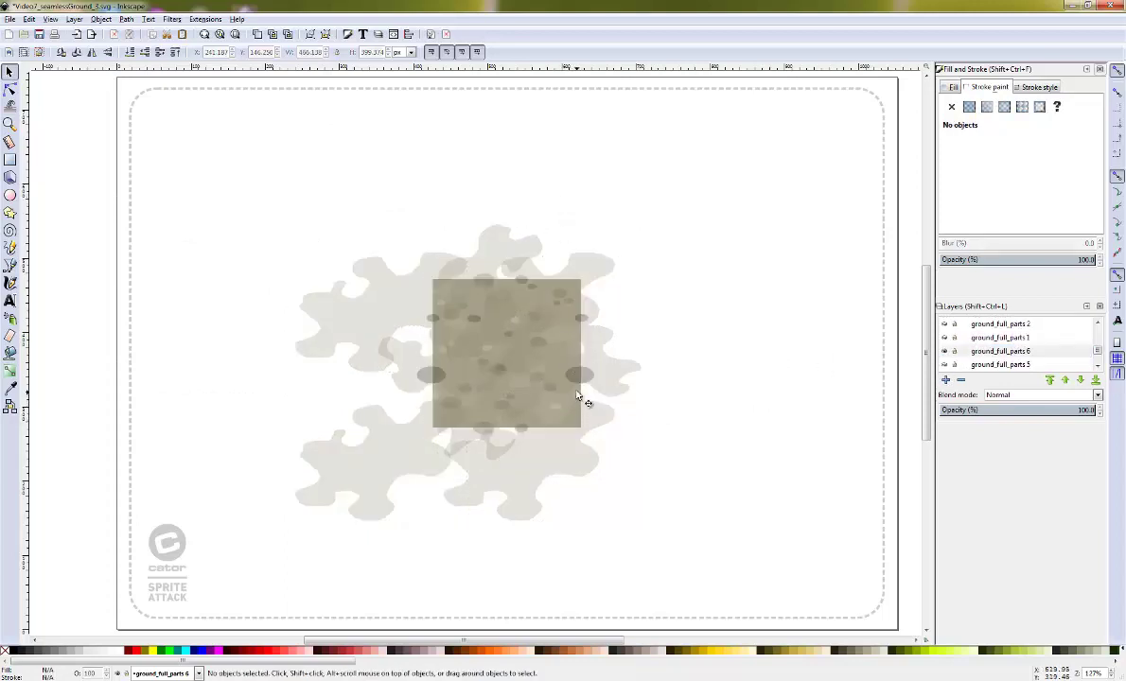
- Select several puzzle pieces, zoom in on the square tile, and pick its rectangle
click(564, 399)
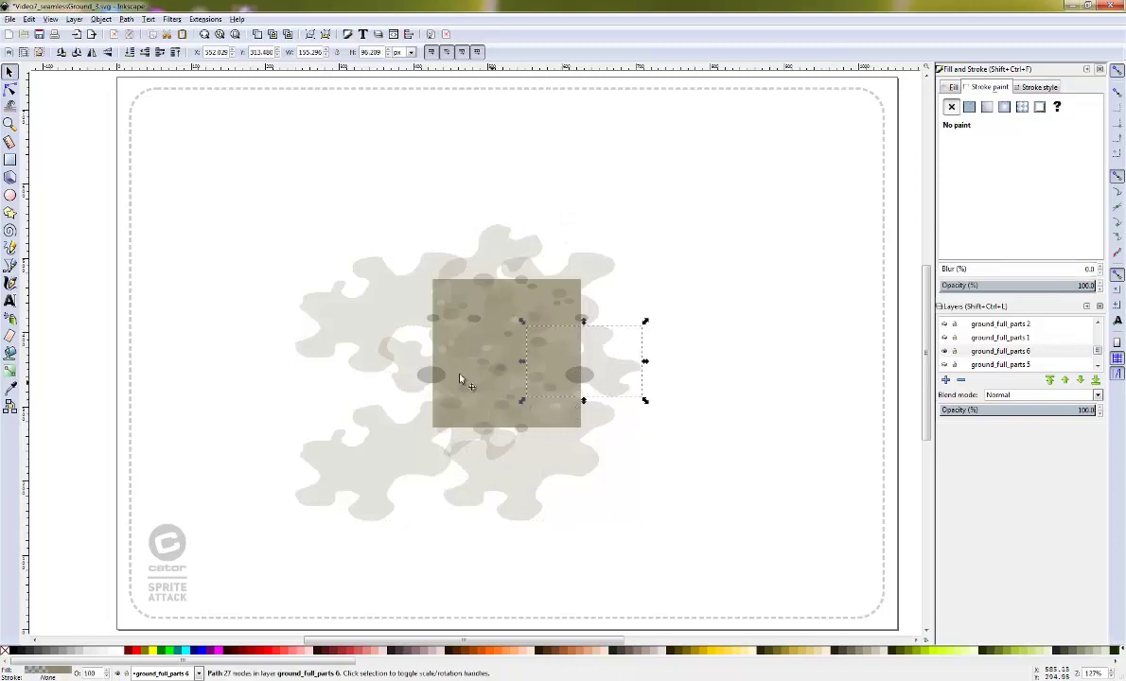
click(441, 289)
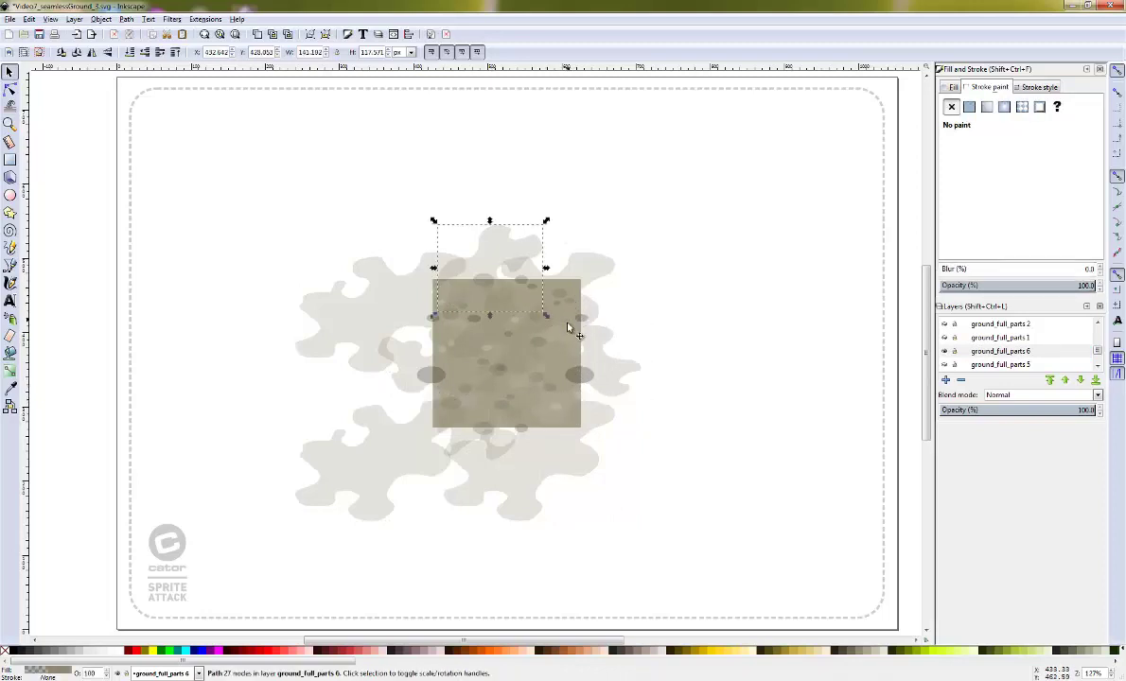
click(564, 318)
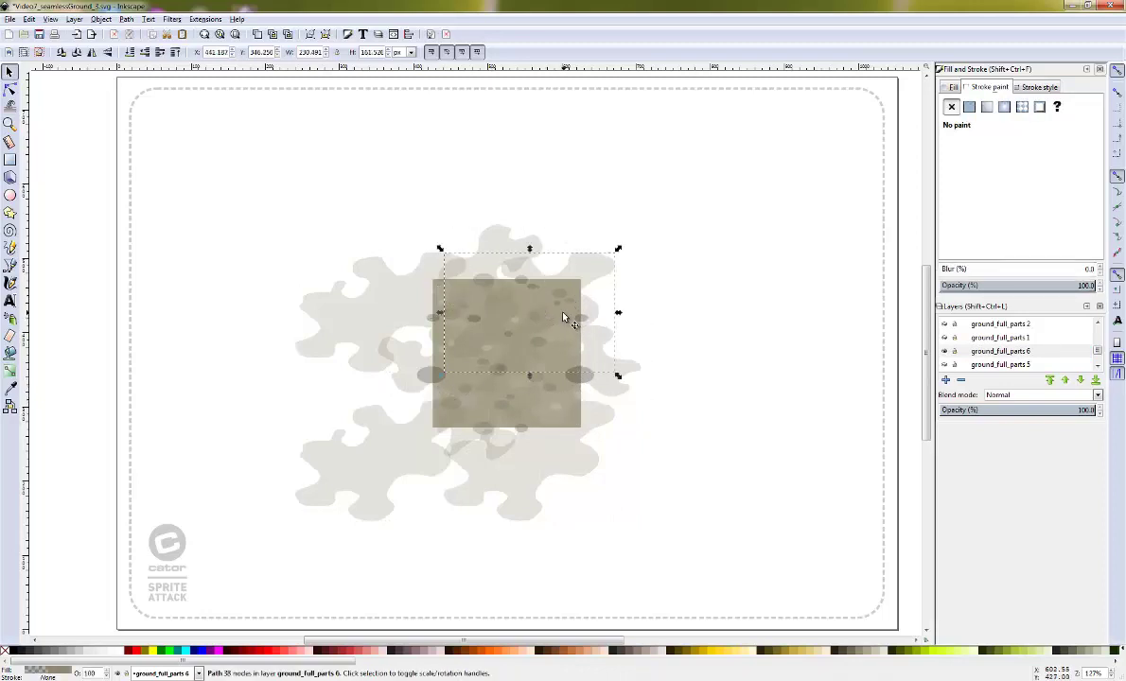
click(429, 400)
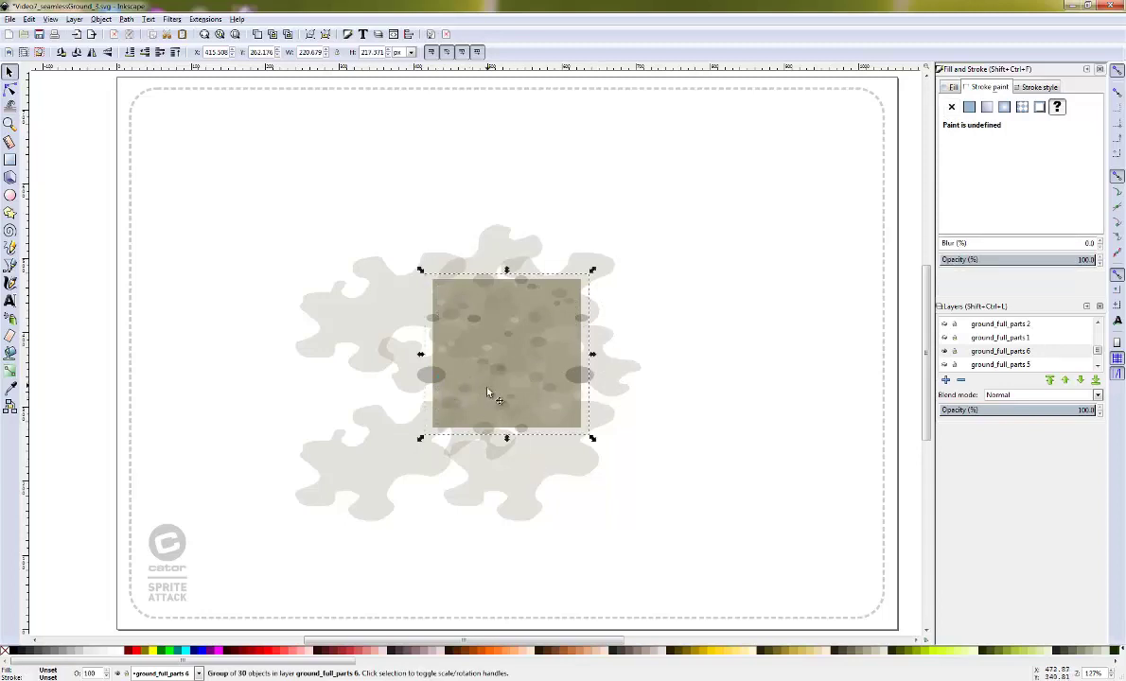
scroll(473, 426, up, 3)
key(z)
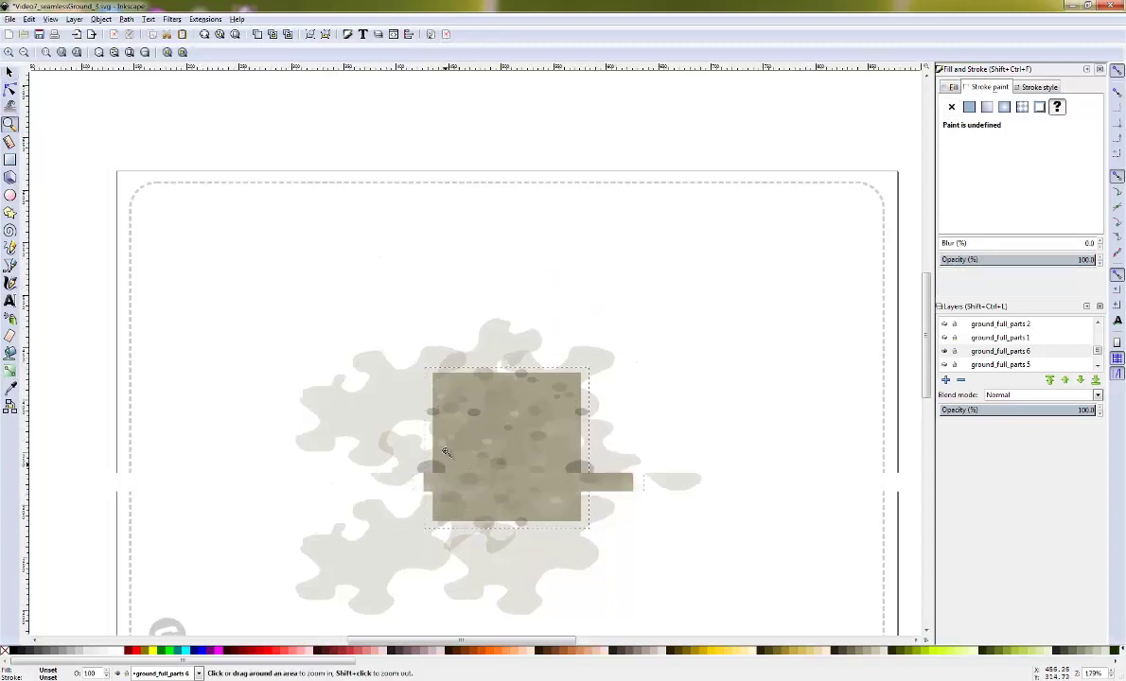
click(446, 451)
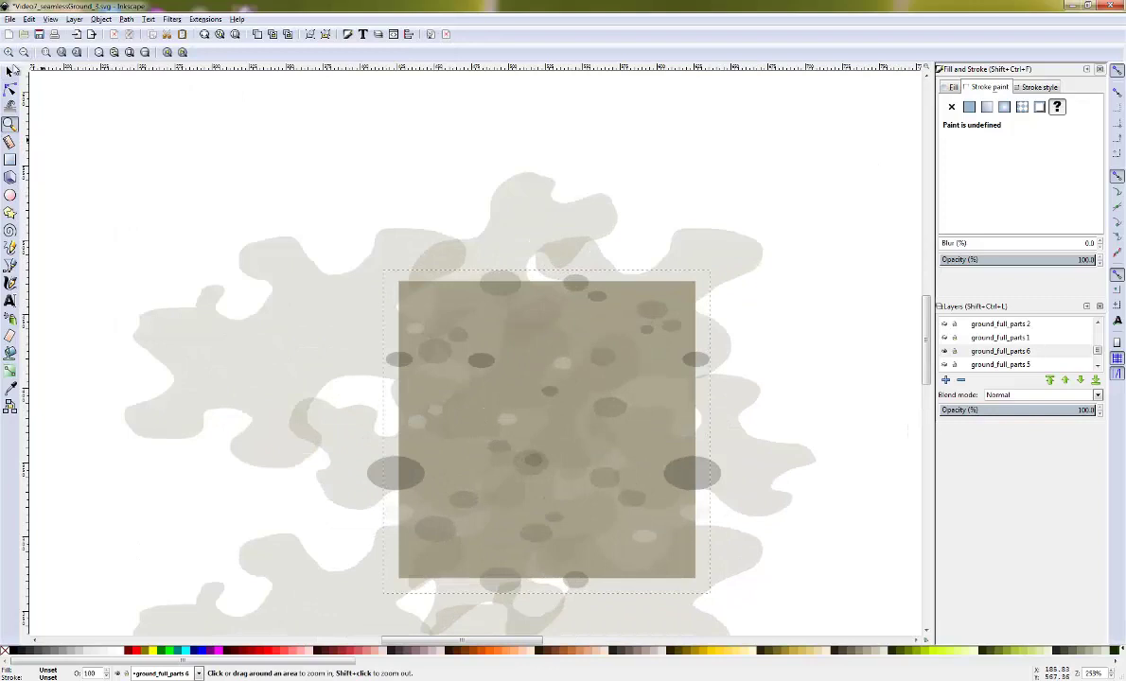
click(9, 72)
ctrl+click(392, 473)
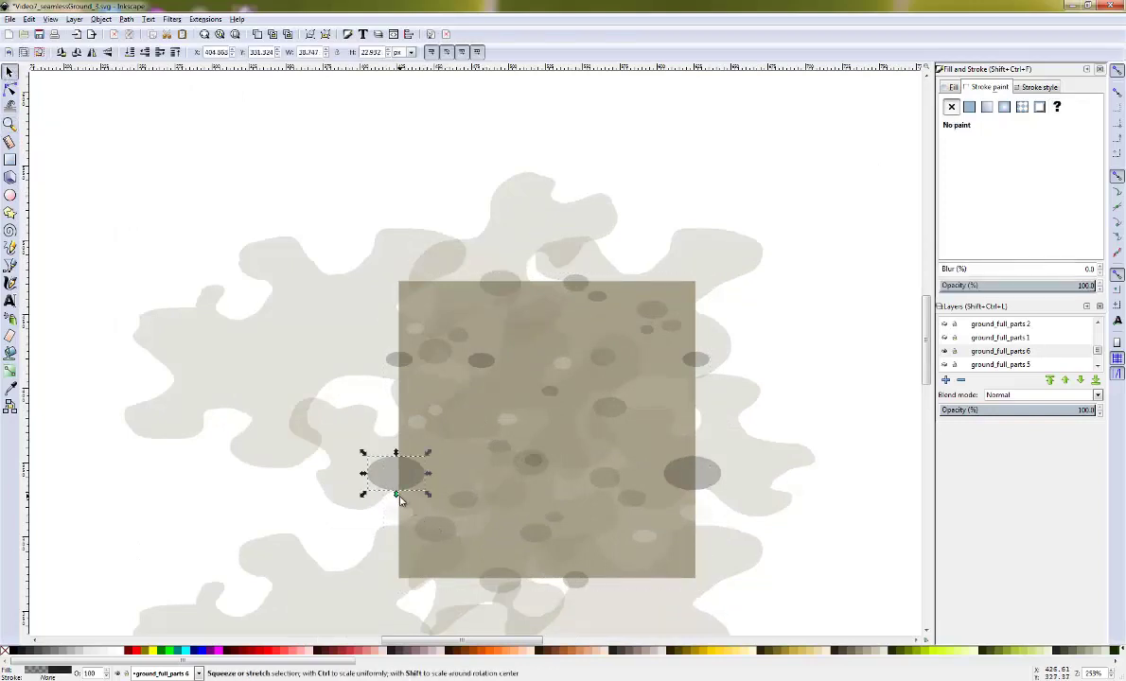
- Paste an in-place copy of the square rectangle on top, fit the page, and select all pieces
ctrl+click(410, 506)
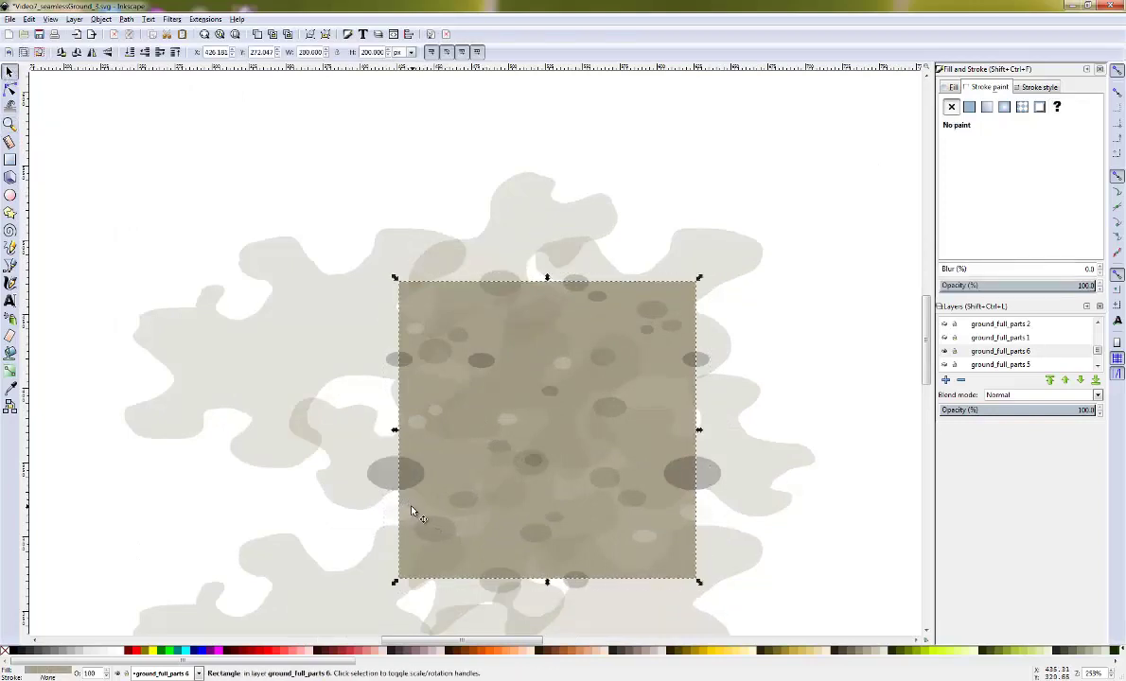
key(ctrl+alt)
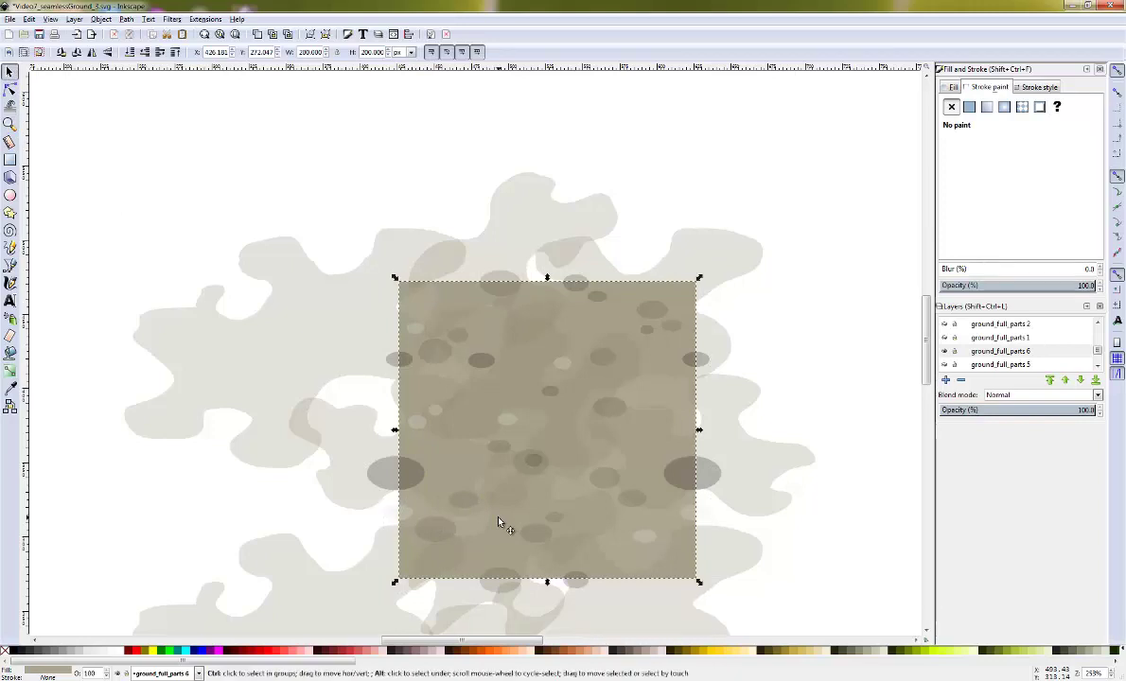
key(Home)
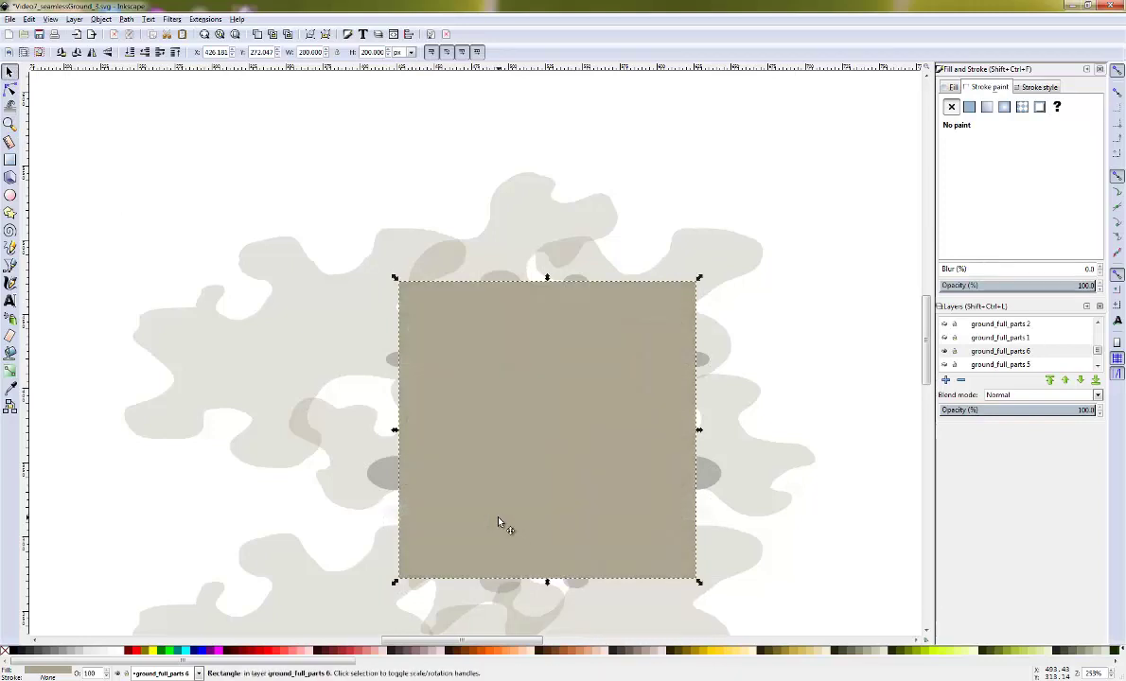
key(ctrl+alt+v)
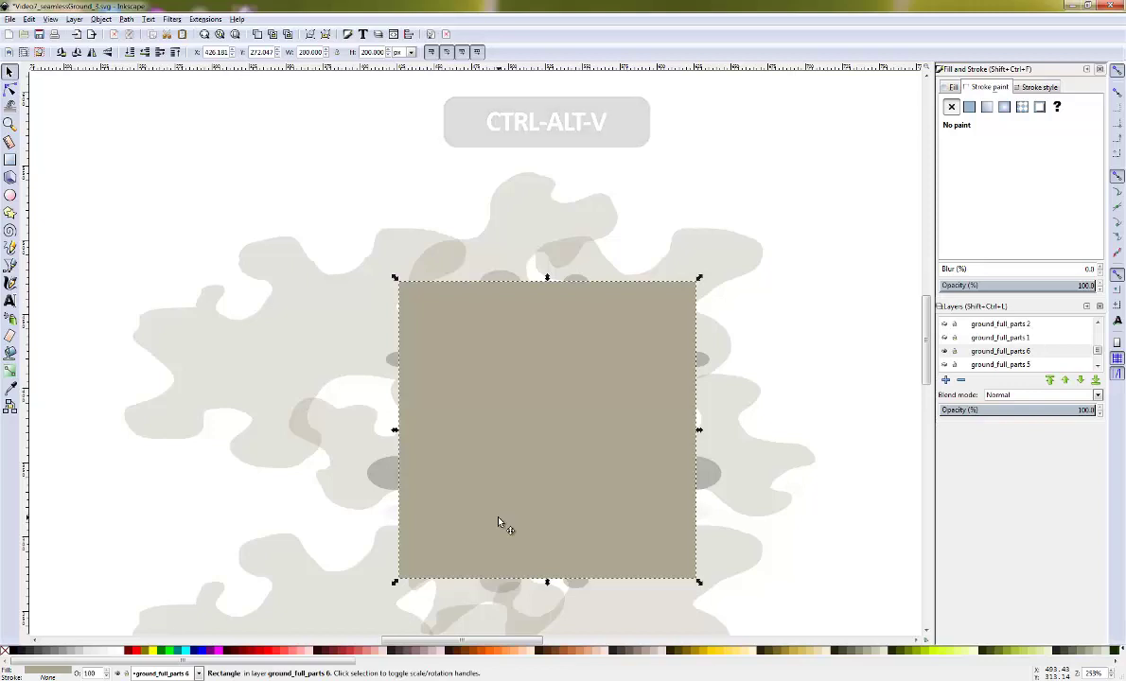
scroll(553, 382, down, 5)
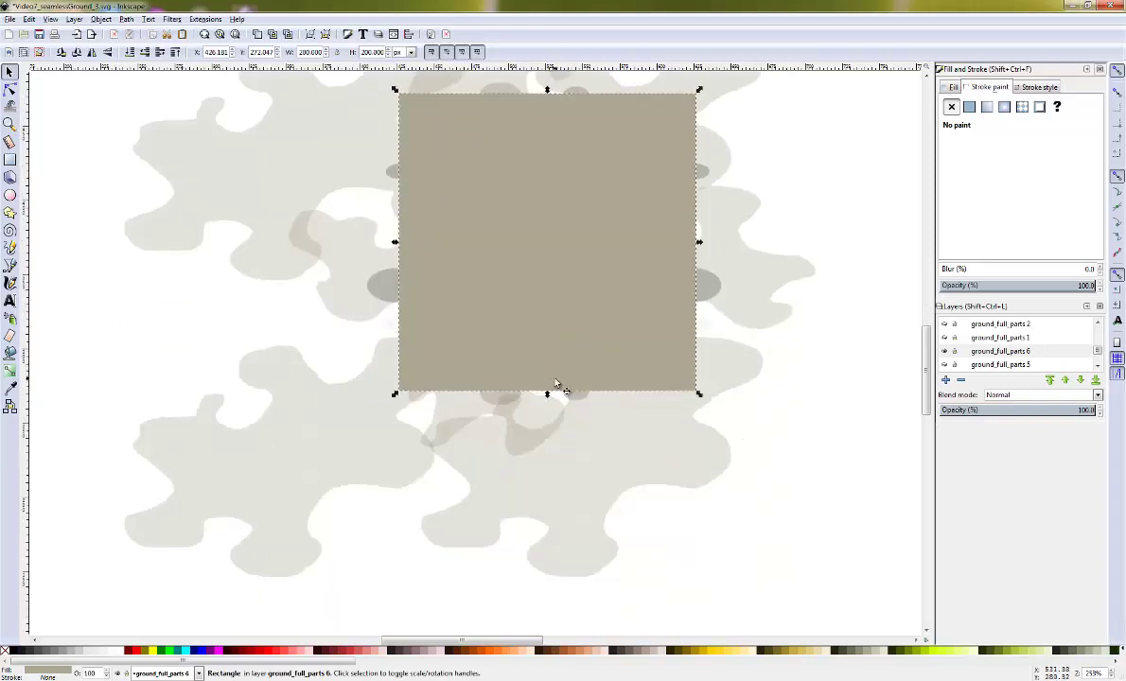
key(5)
drag(206, 181, 673, 554)
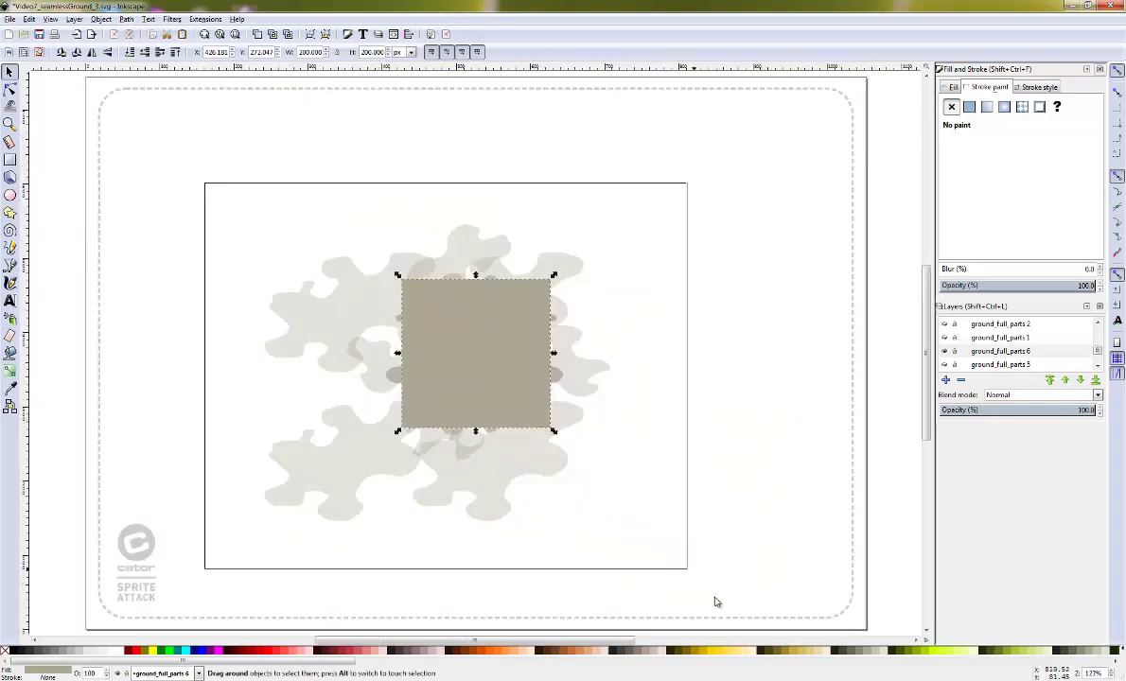
- Clip all 16 grass and dirt pieces to the top square with Object > Clip > Set, then select the clipped tile
click(102, 18)
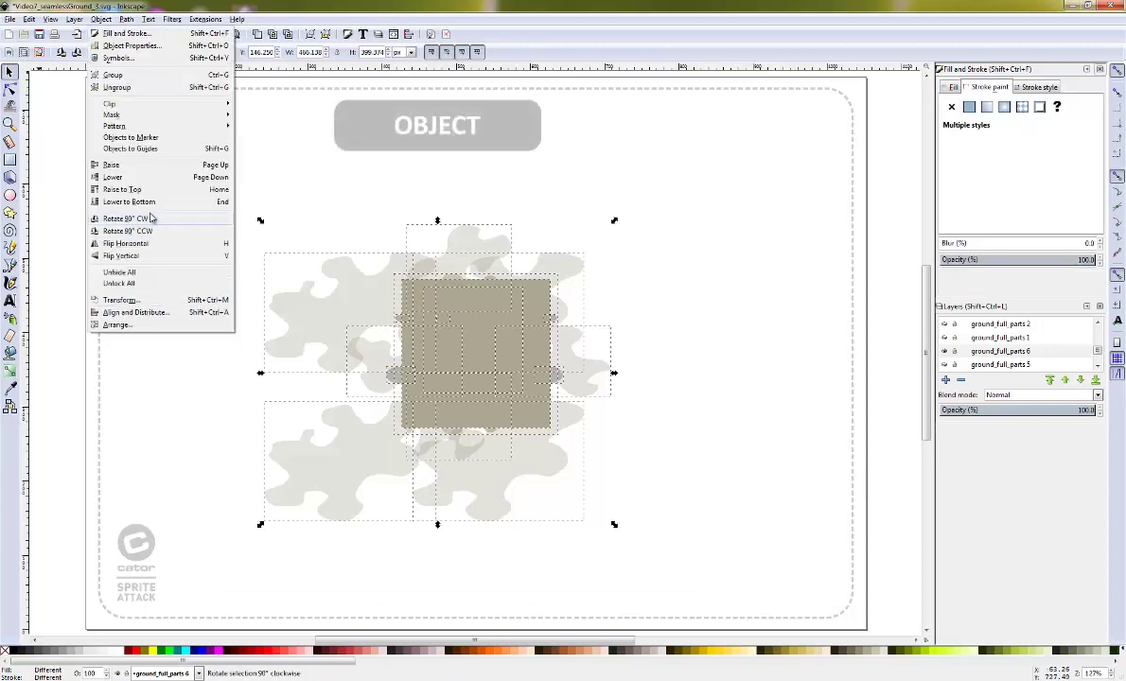
mouse_move(110, 103)
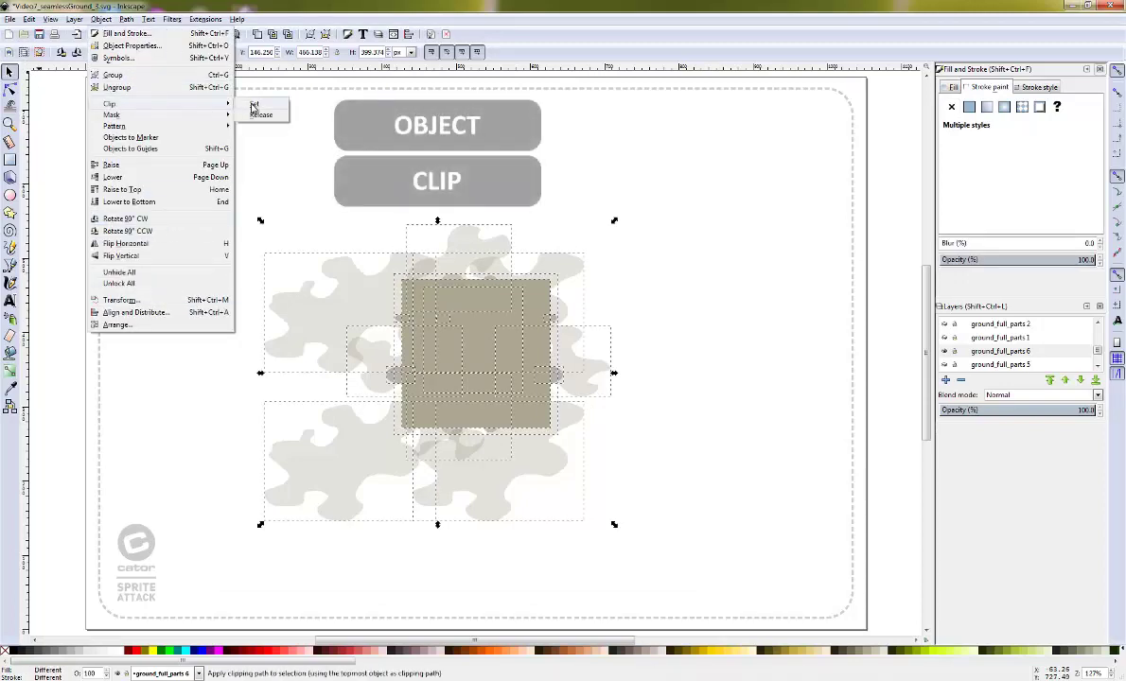
click(254, 105)
click(536, 253)
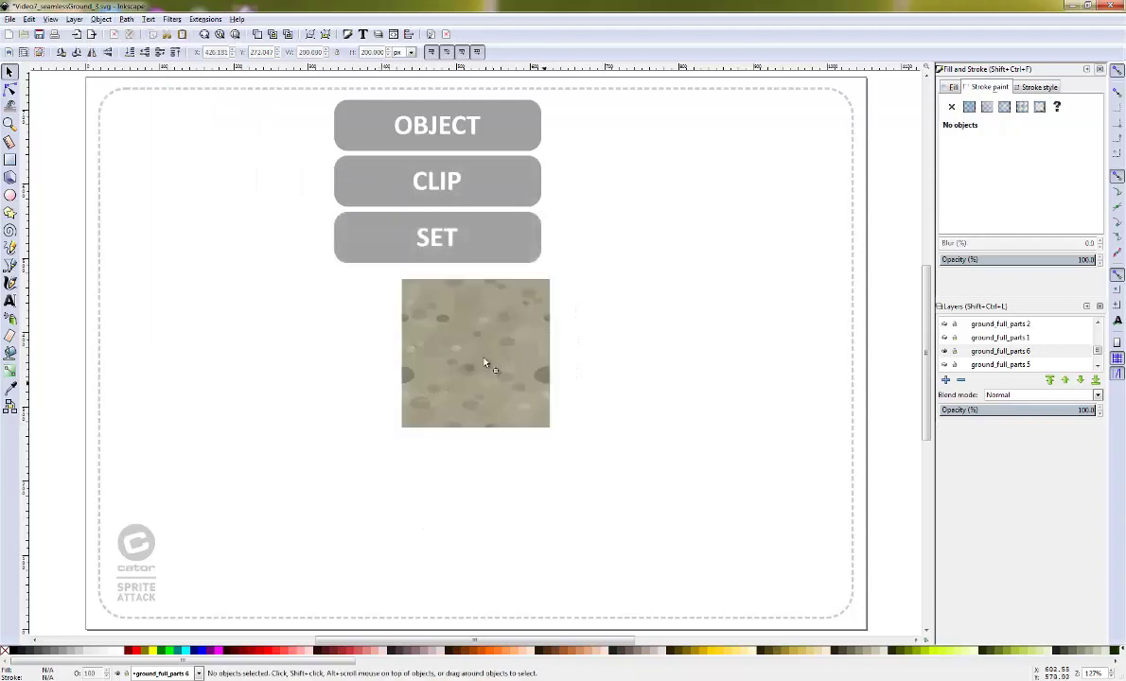
drag(590, 504, 566, 501)
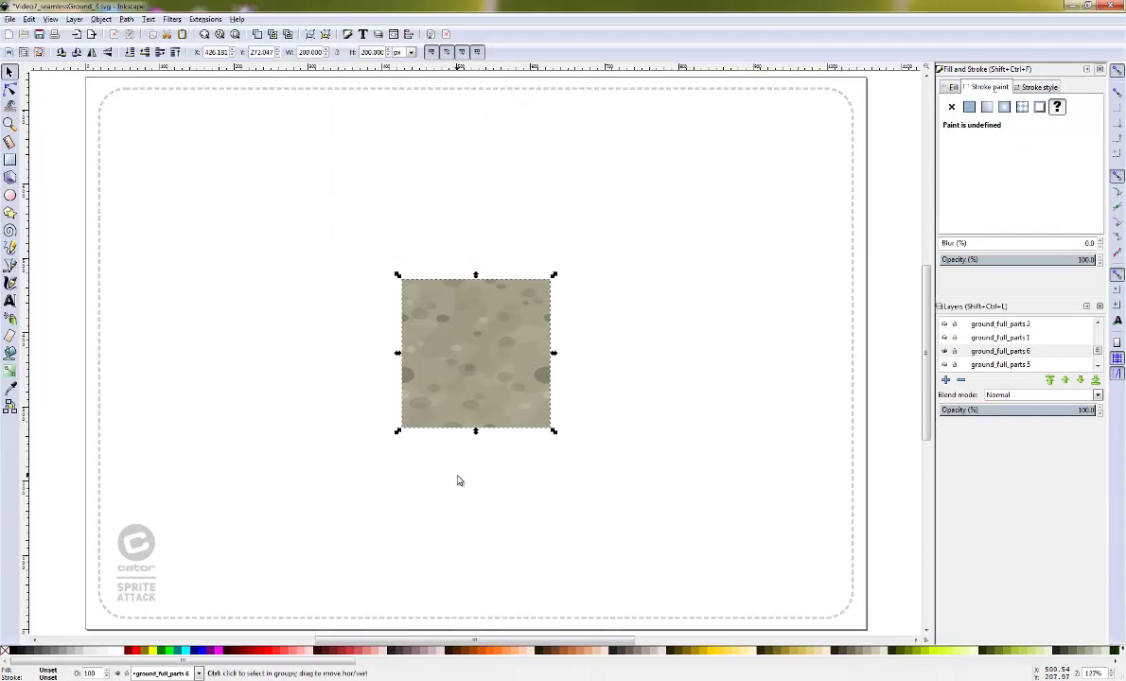
key(ctrl+d)
key(Up)
key(ctrl+d)
key(Down)
key(Down)
key(ctrl+d)
key(Right)
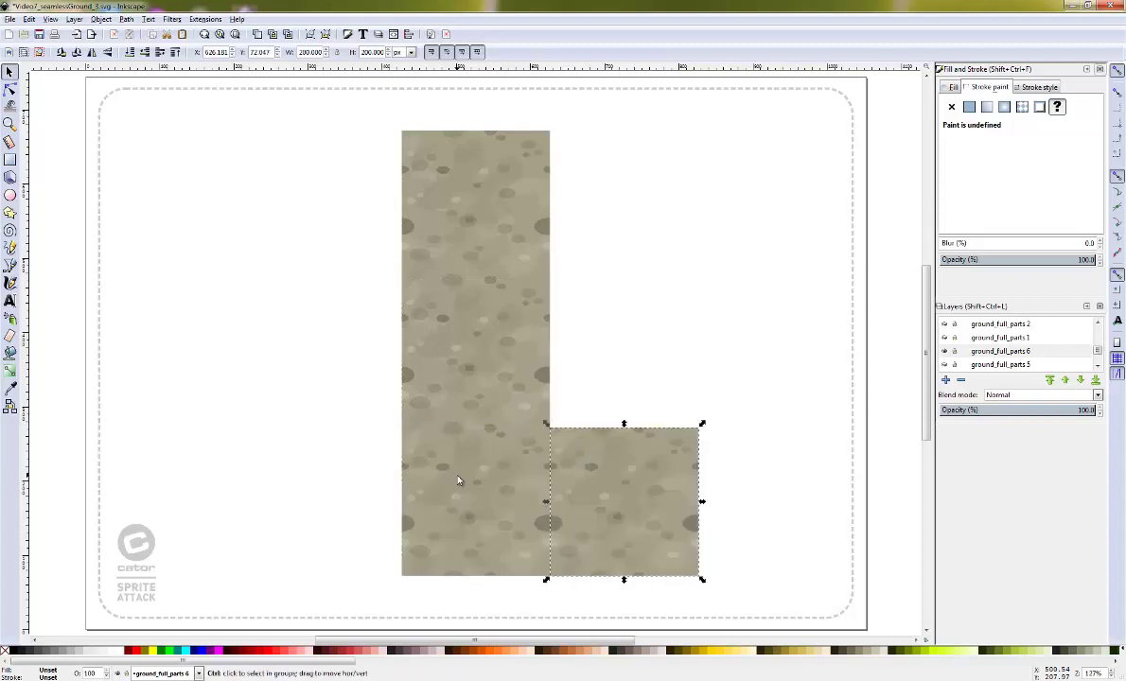
key(ctrl+d)
key(Up)
key(ctrl+d)
key(Up)
key(ctrl+d)
key(Left)
key(Left)
key(ctrl+d)
key(Down)
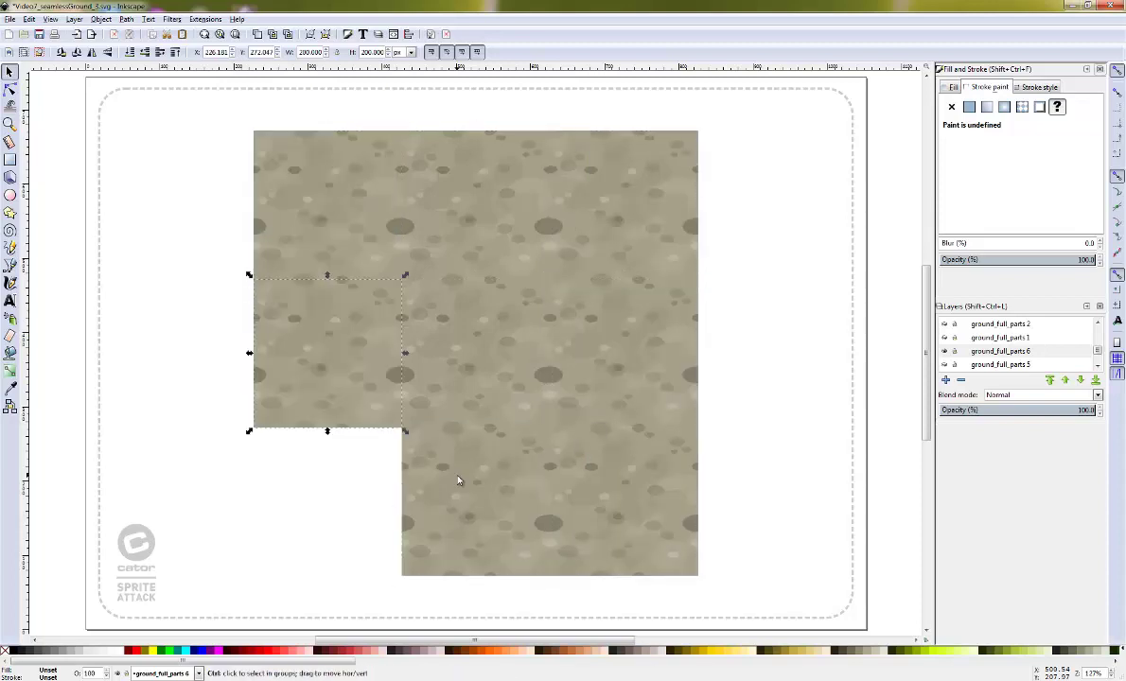
key(Down)
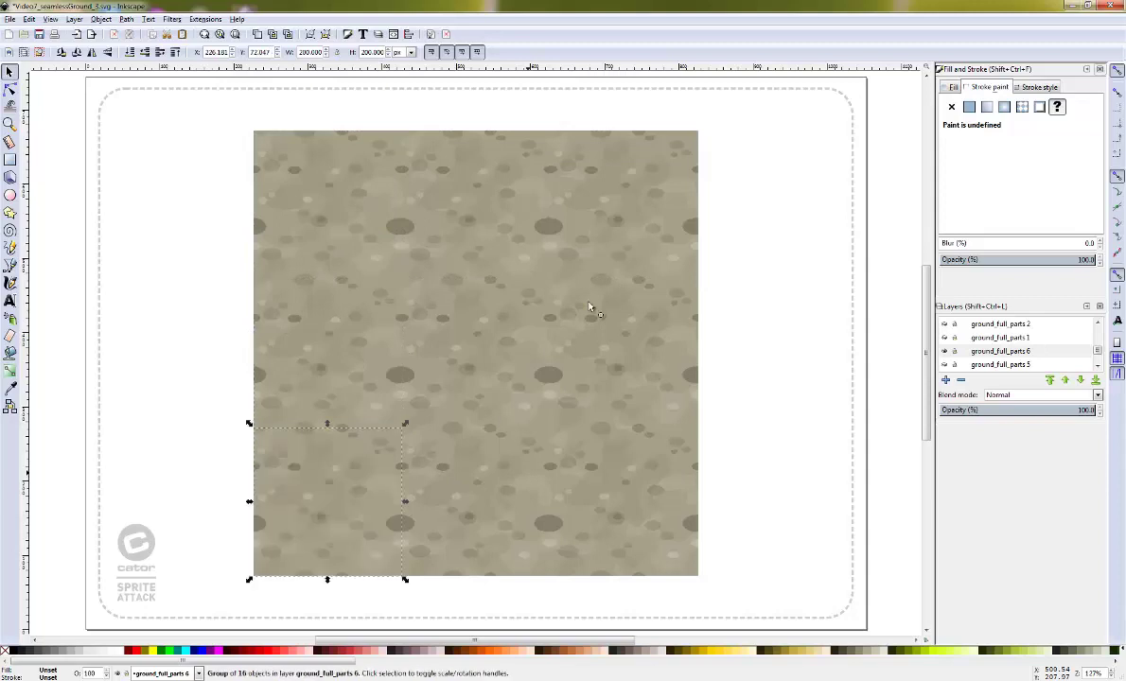
click(653, 317)
click(819, 333)
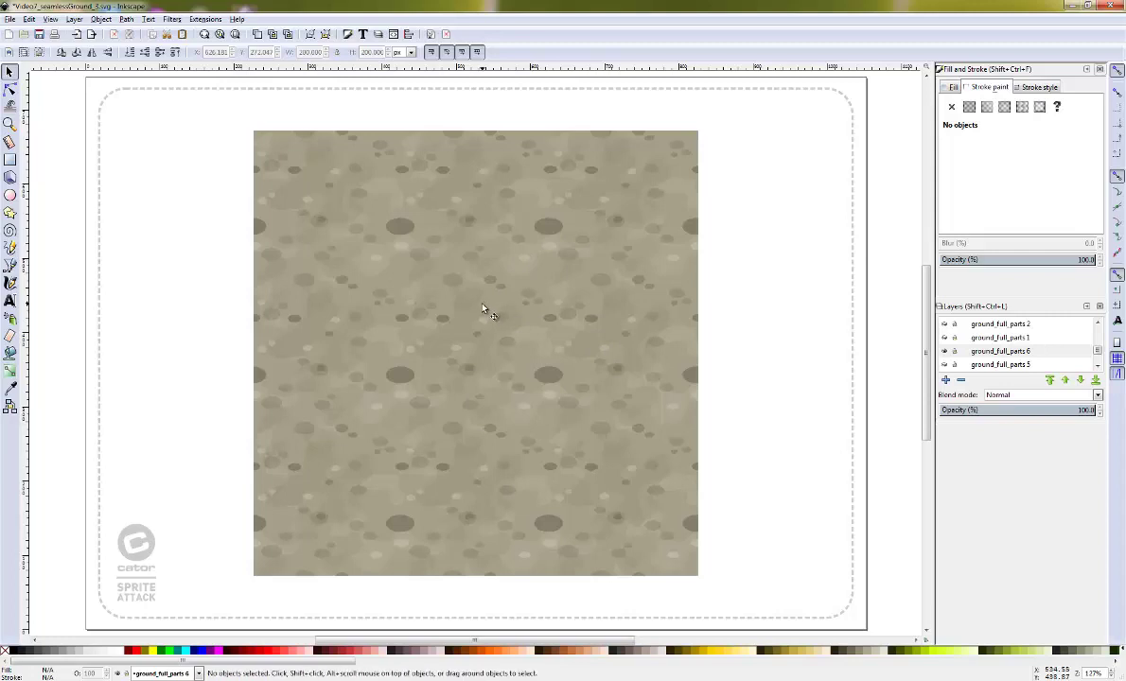
- Delete the nine tiled copies, leaving only the base square
key(ctrl+a)
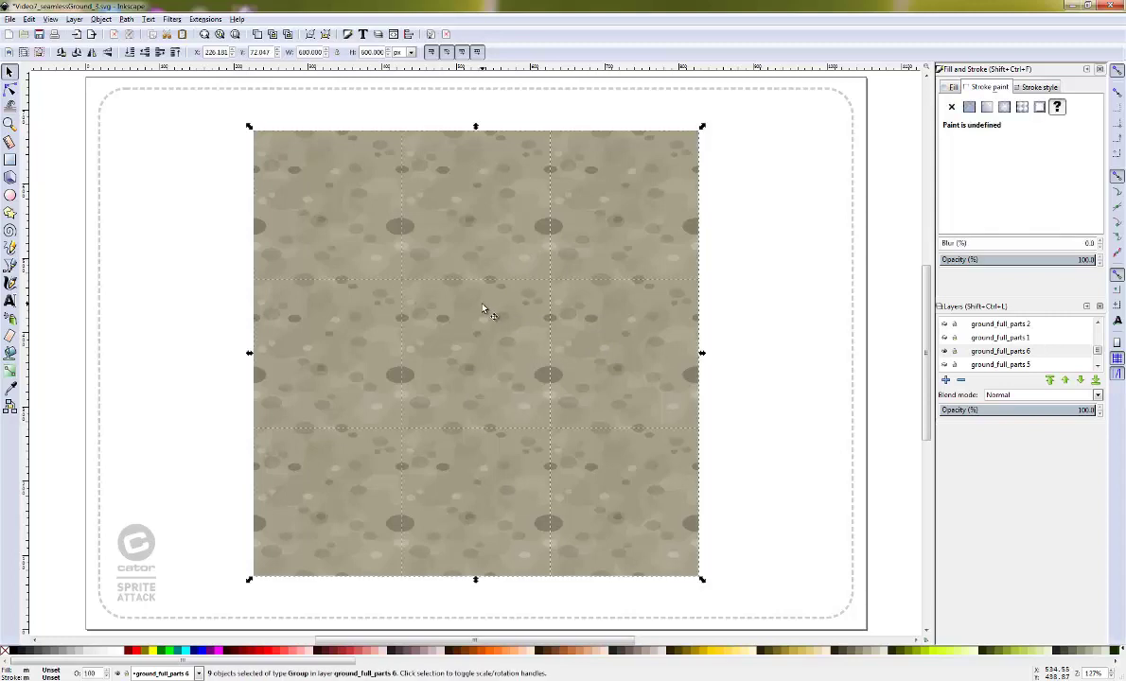
key(Delete)
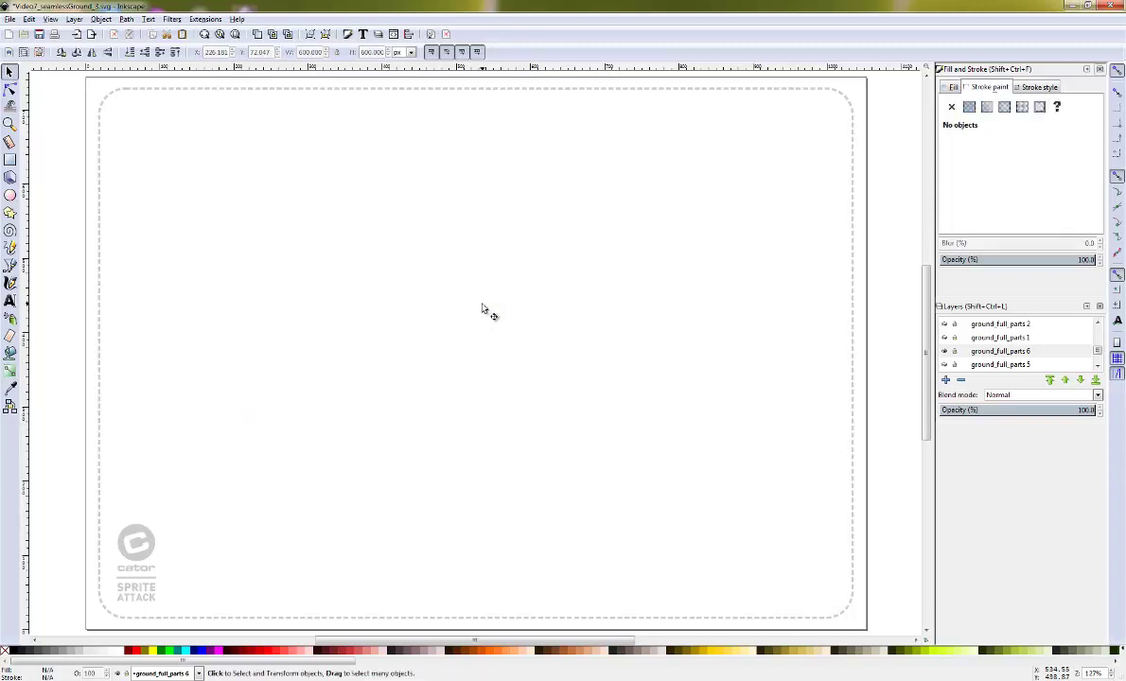
key(ctrl+alt+v)
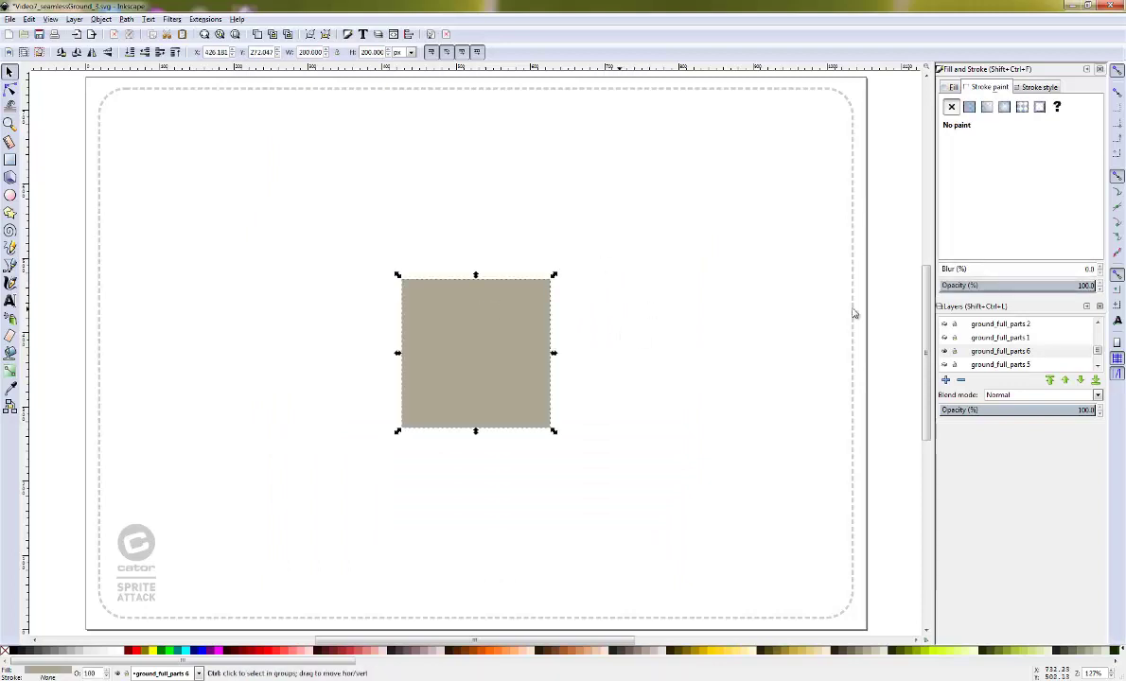
- Unhide the sixteen puzzle-shaped textures and move them into layer ground_full_parts 6
click(944, 366)
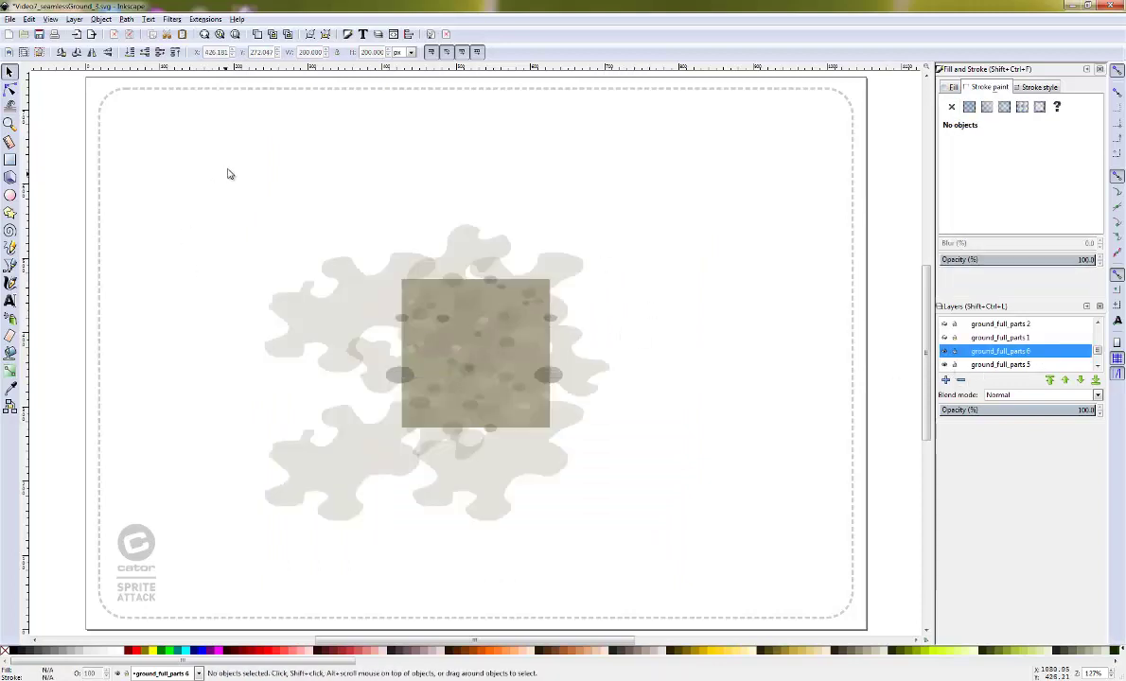
drag(199, 154, 624, 579)
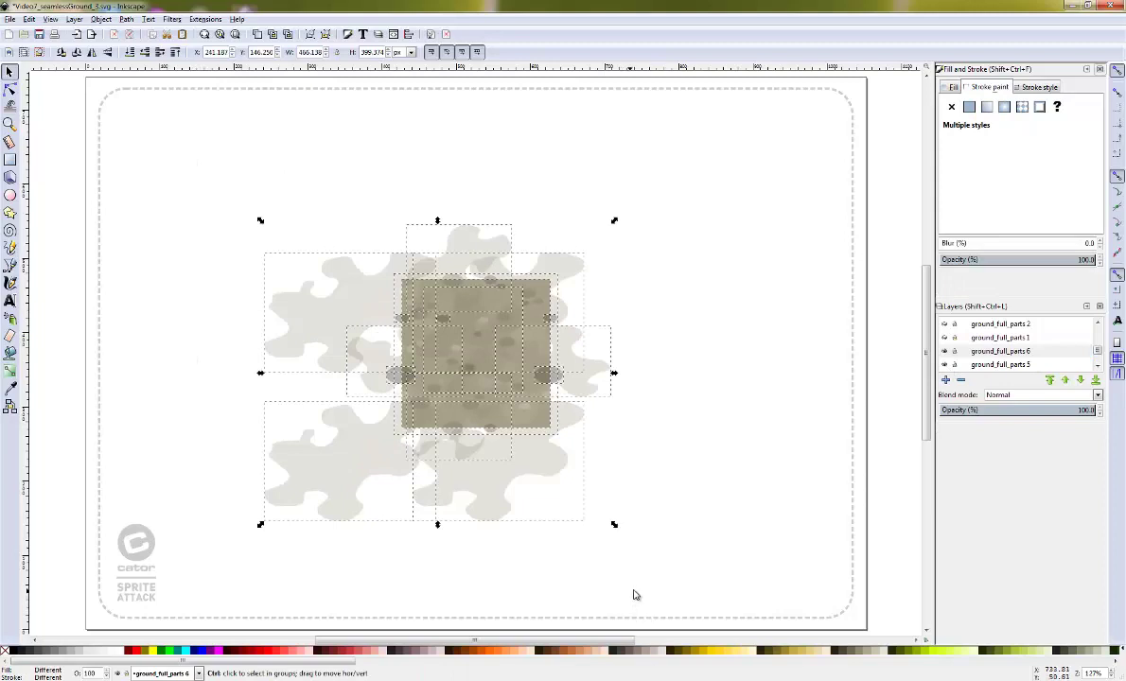
click(969, 356)
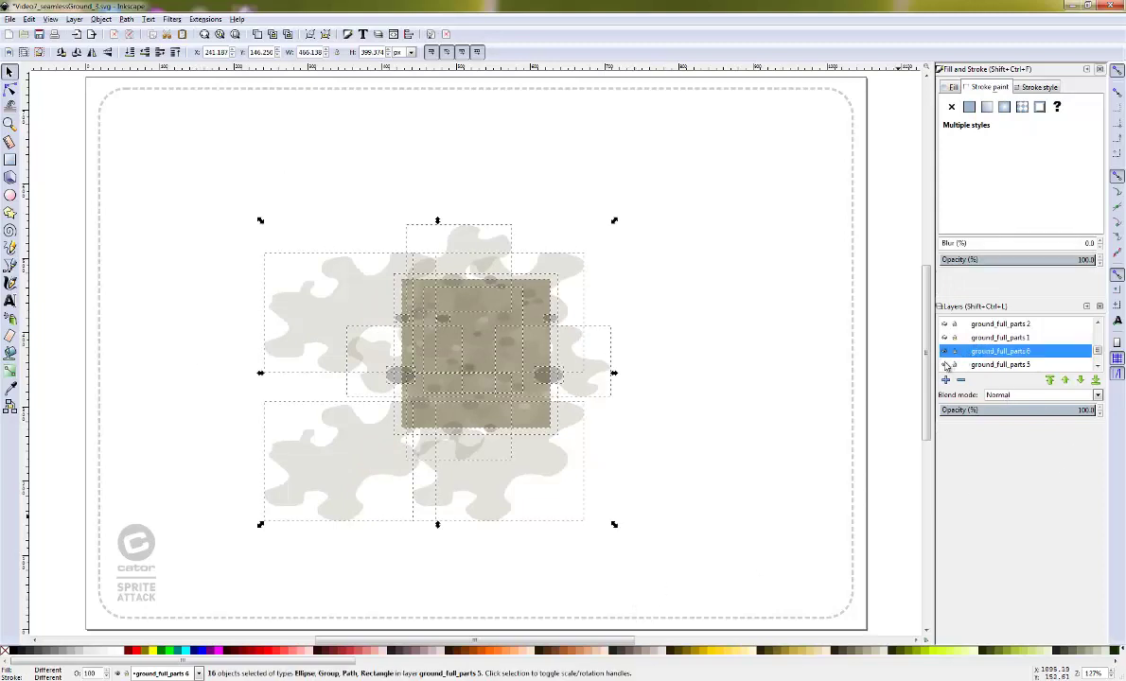
key(shift+Page_Up)
- Inspect the blobs, dark spots and edge ellipses around the square by selecting them
click(814, 395)
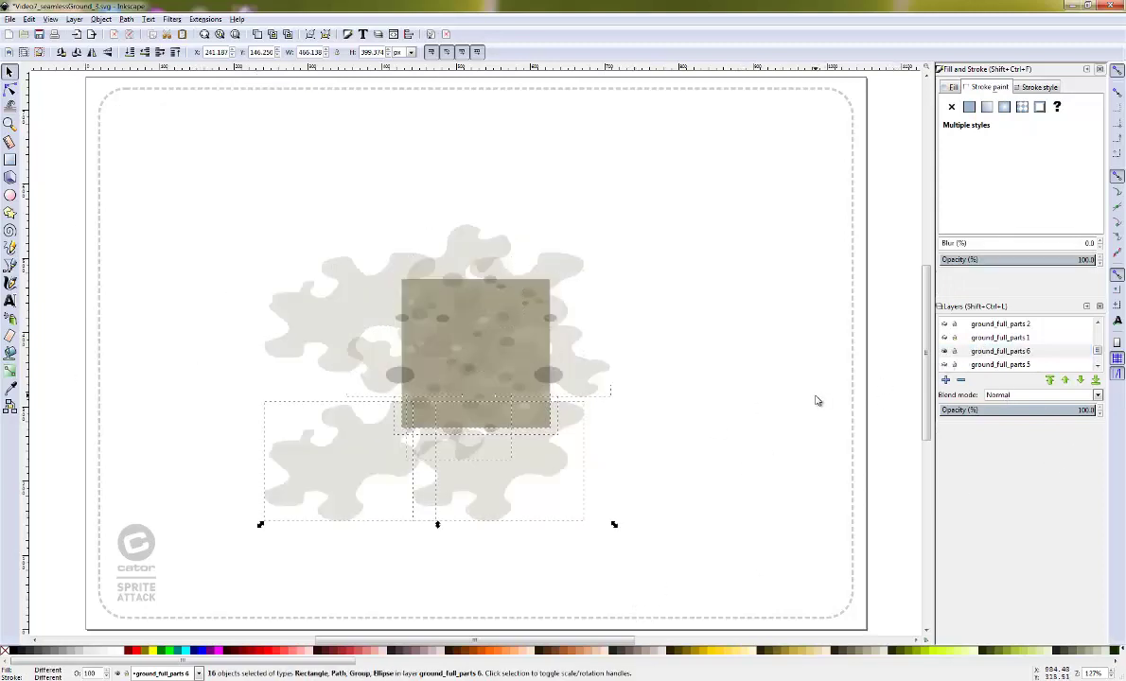
click(391, 379)
key(Escape)
click(550, 377)
key(Escape)
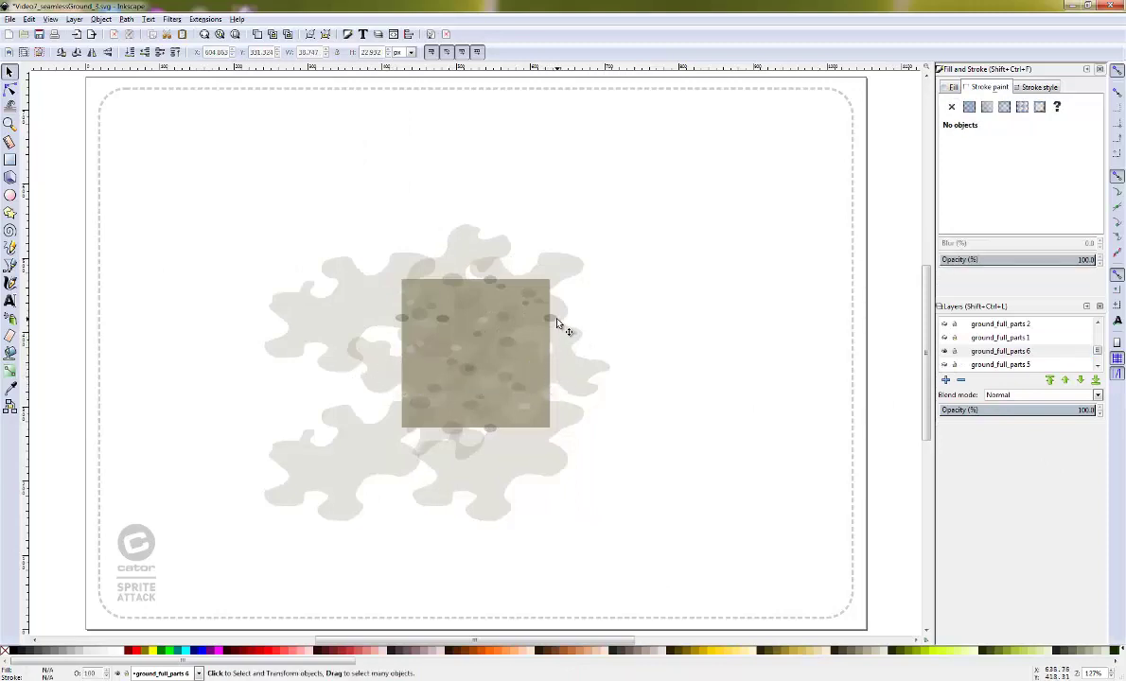
click(556, 322)
shift+click(407, 322)
drag(407, 321, 403, 381)
click(397, 376)
click(833, 198)
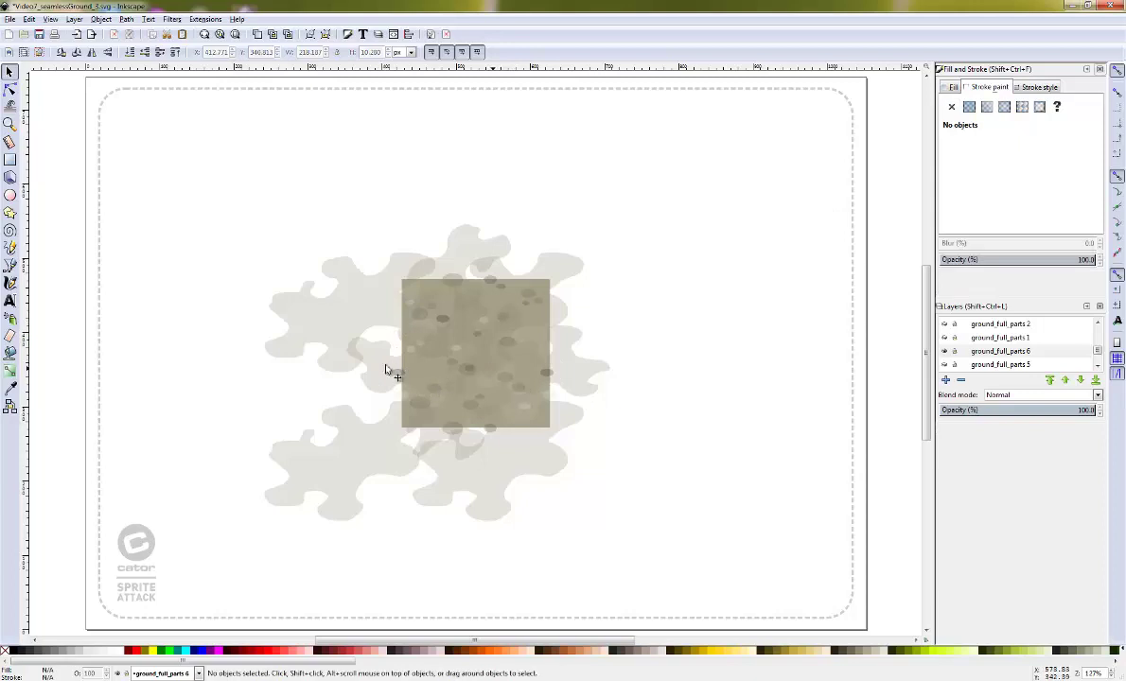
- Zoom in and raise the plain square above all dirt textures with Home
key(z)
drag(357, 244, 654, 516)
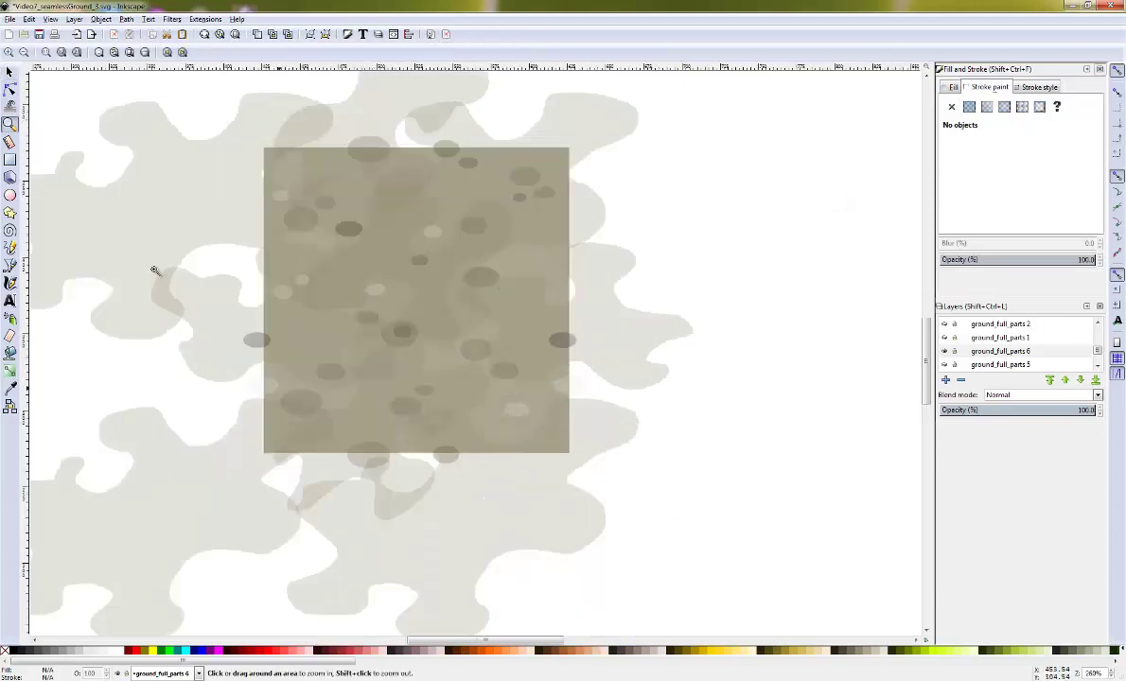
click(10, 72)
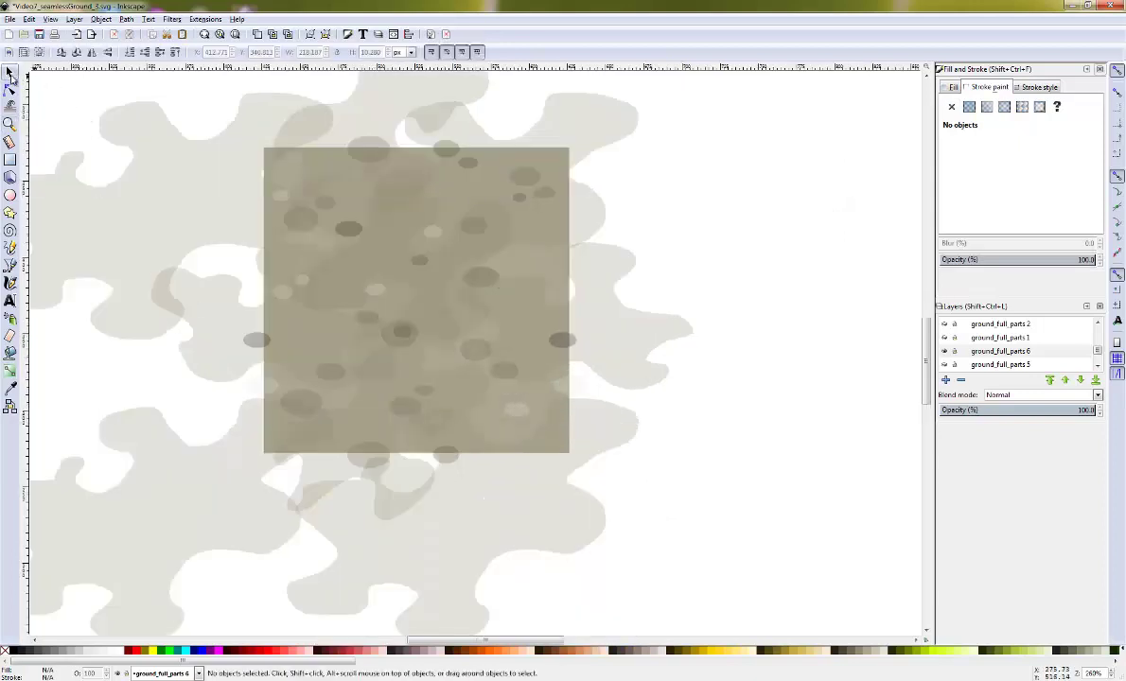
click(270, 378)
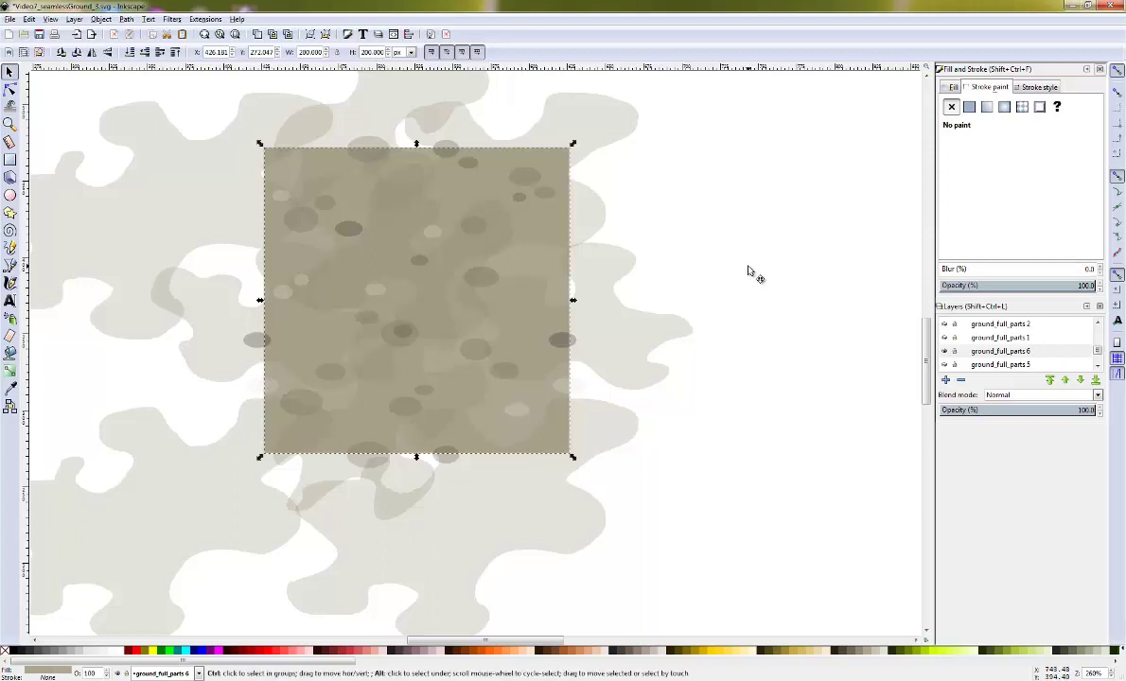
key(Home)
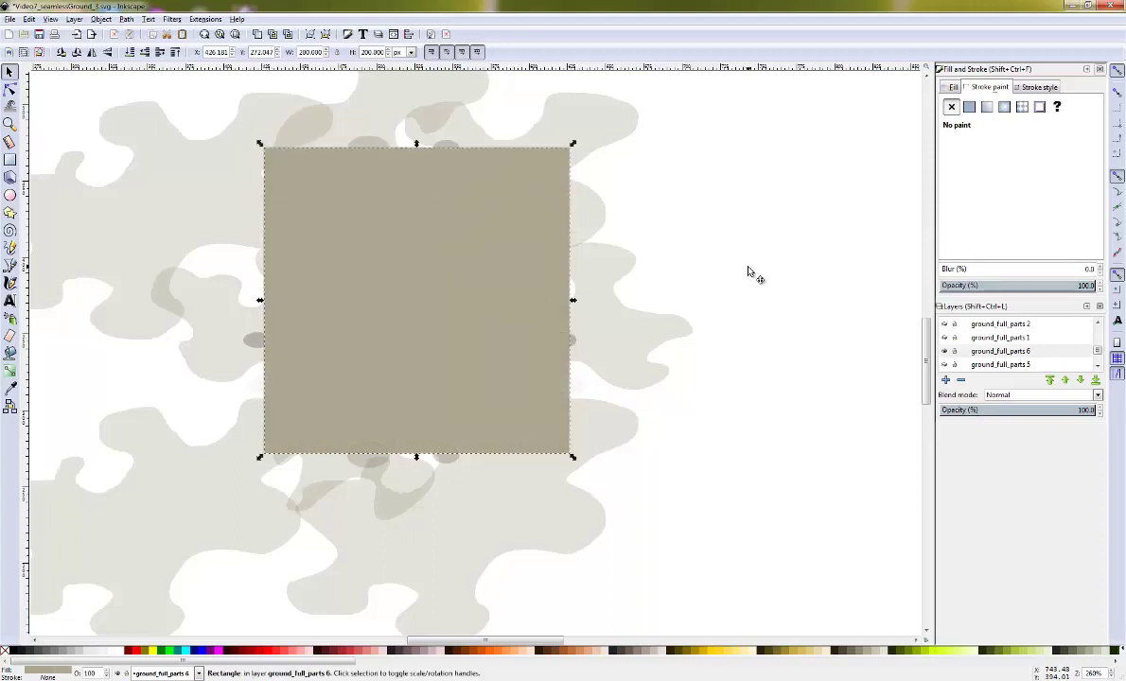
- Select every object in the layer and apply Object > Clip > Set to the square
key(5)
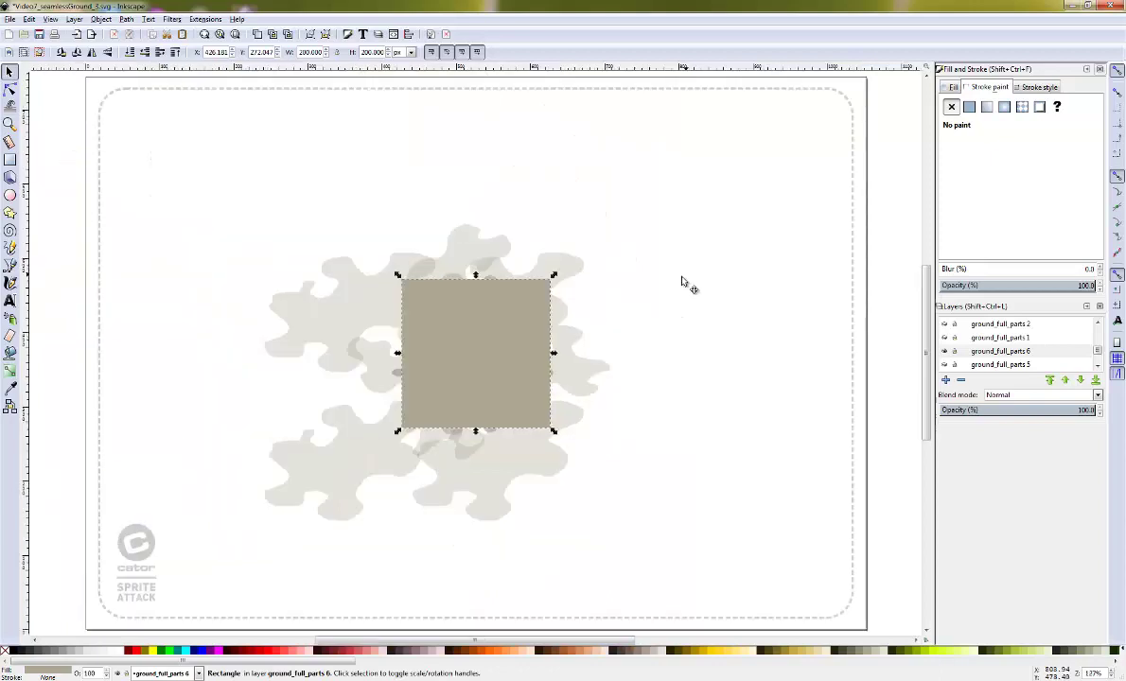
key(ctrl+a)
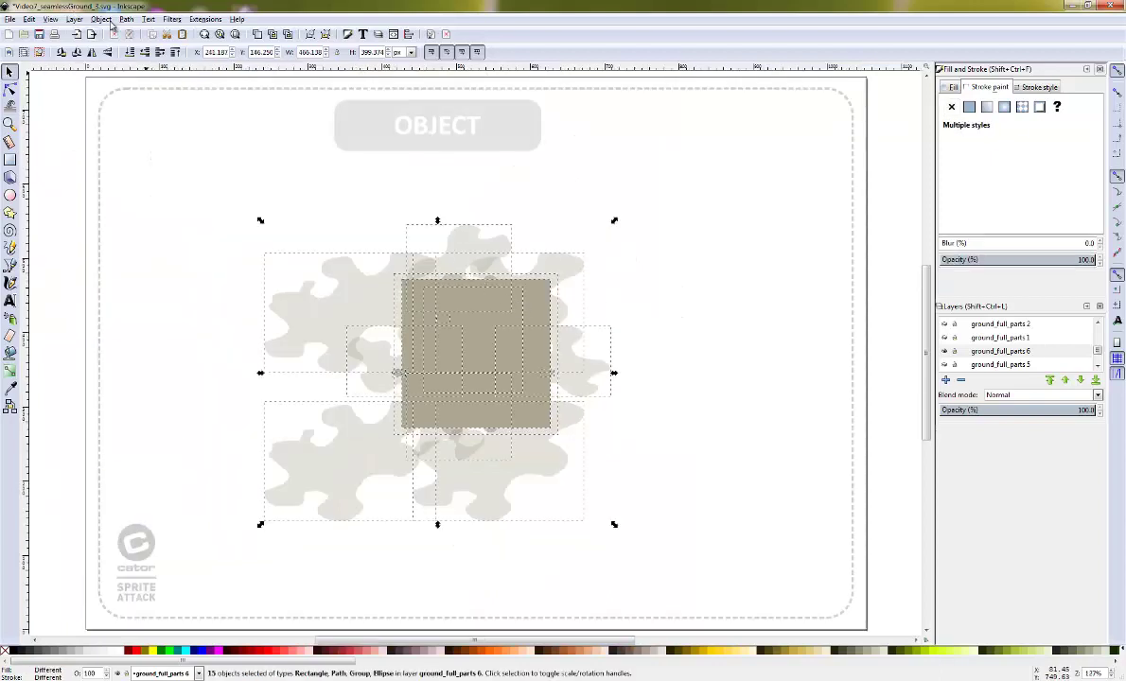
click(126, 19)
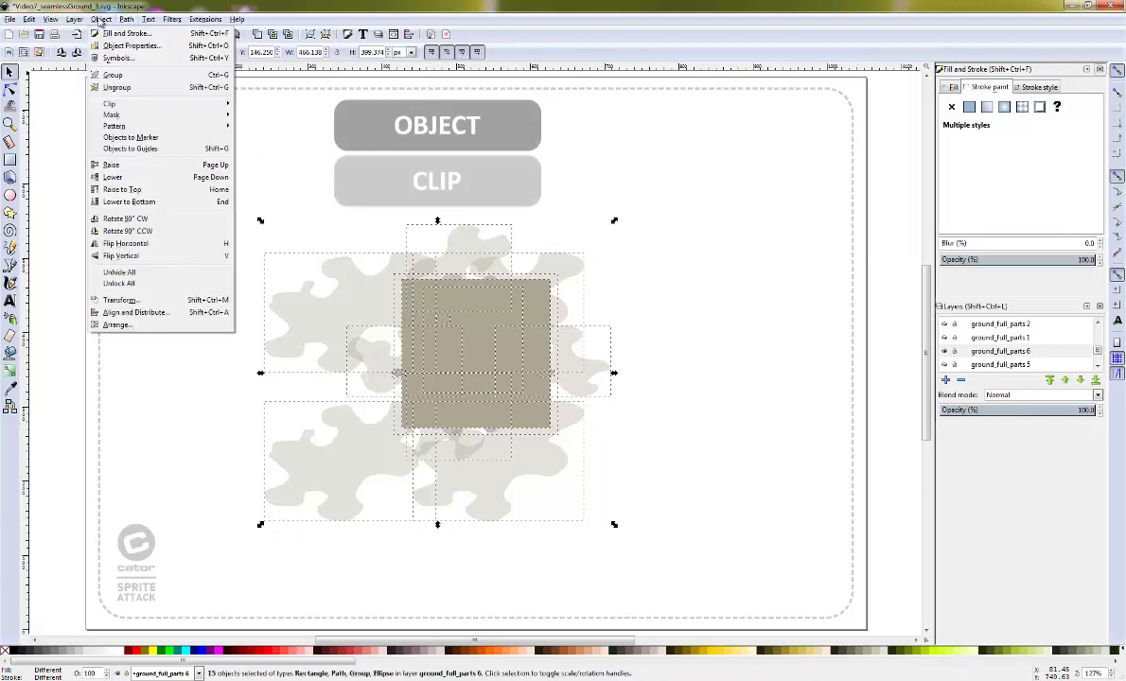
mouse_move(111, 104)
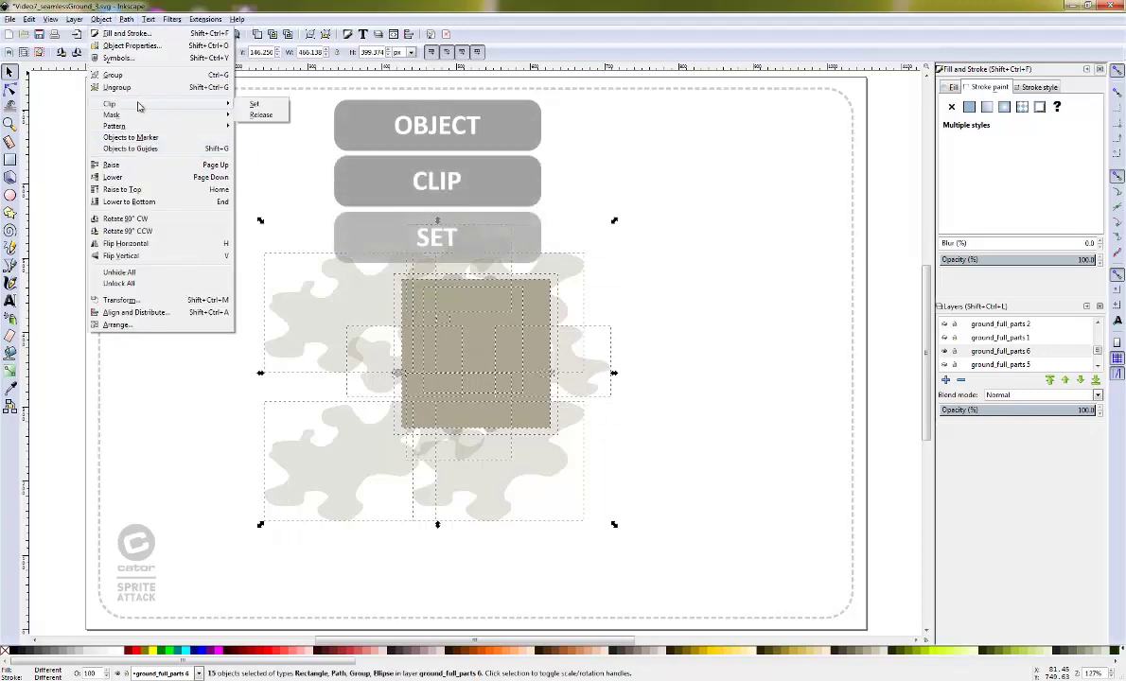
click(268, 109)
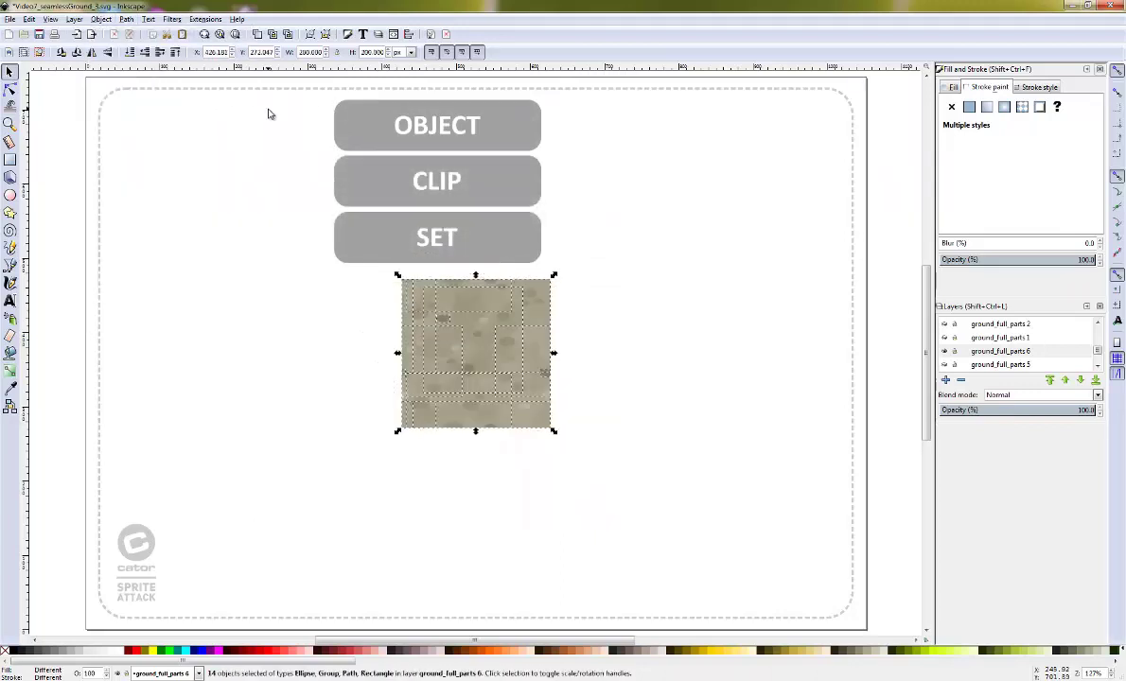
click(666, 229)
key(ctrl+a)
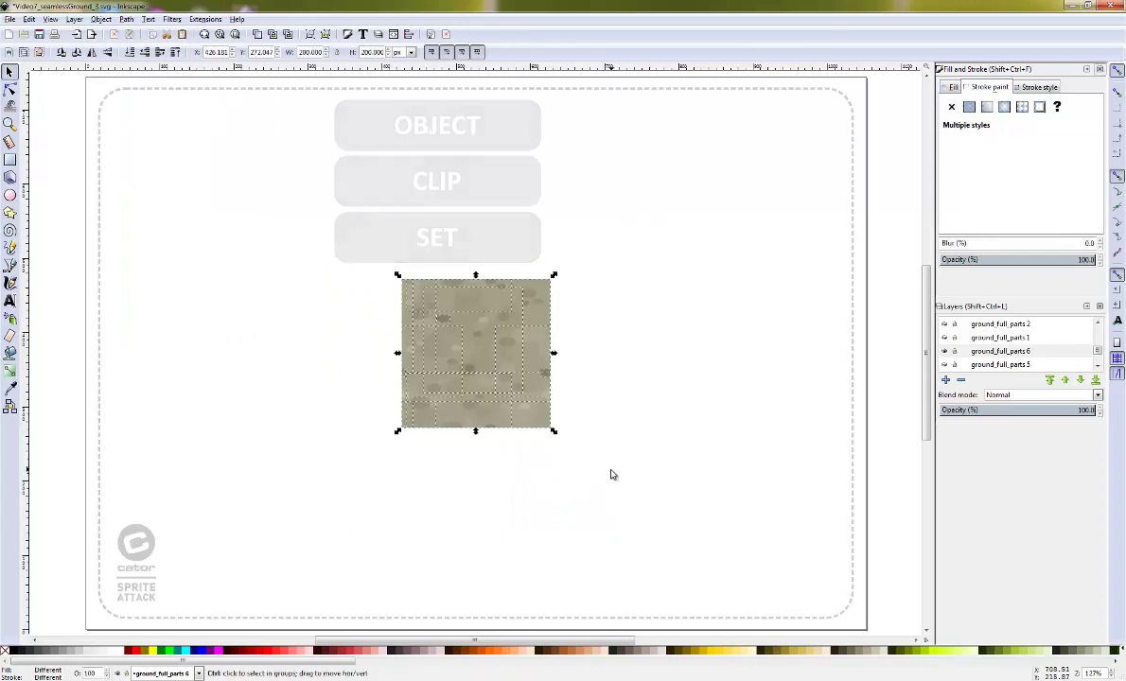
- Duplicate the clipped tile one step up and one down to form a column of three
key(ctrl+d)
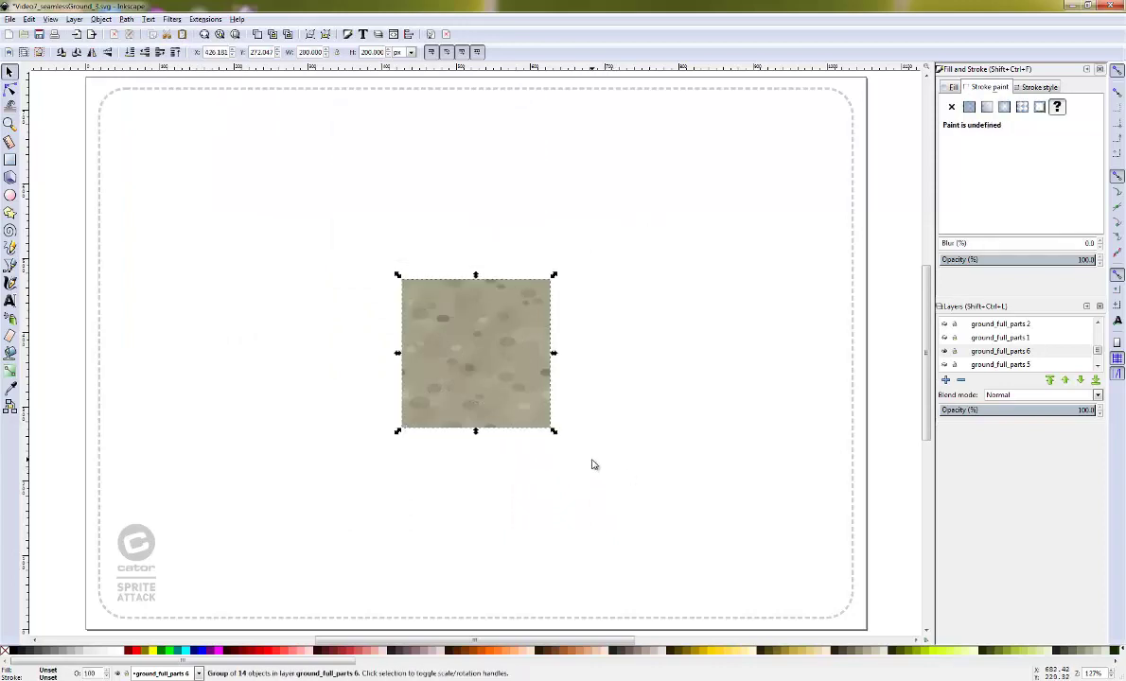
key(Up)
key(ctrl+d)
key(Down)
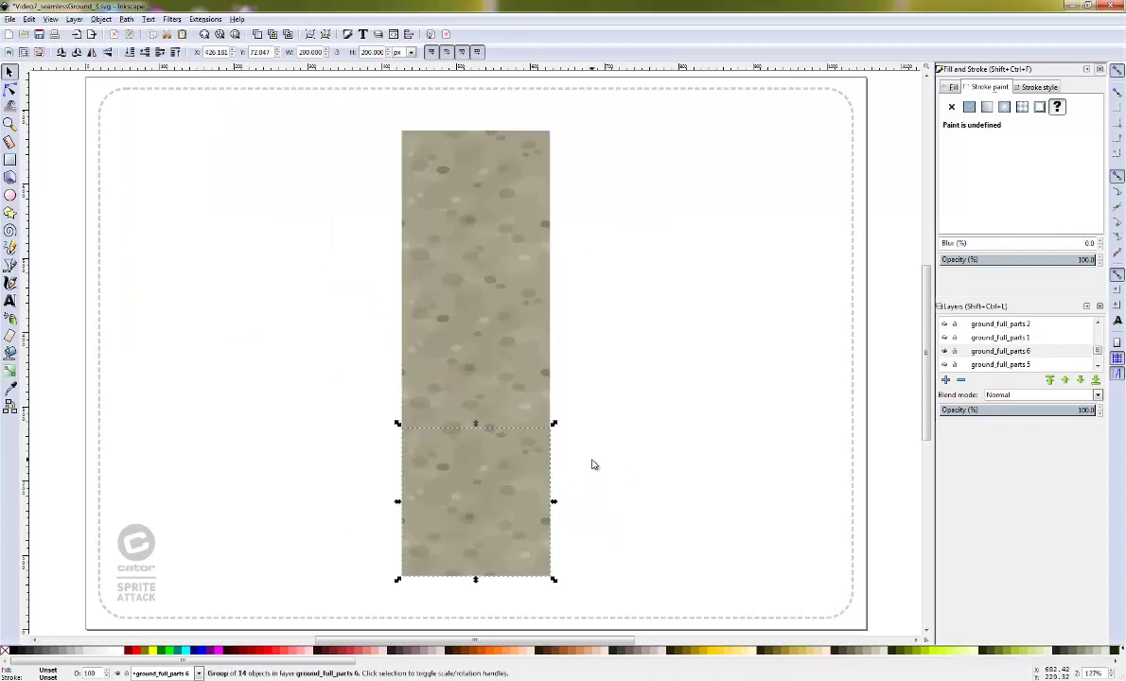
key(Escape)
- Duplicate the three-tile column to the right and left, completing a 3x3 grid
click(489, 390)
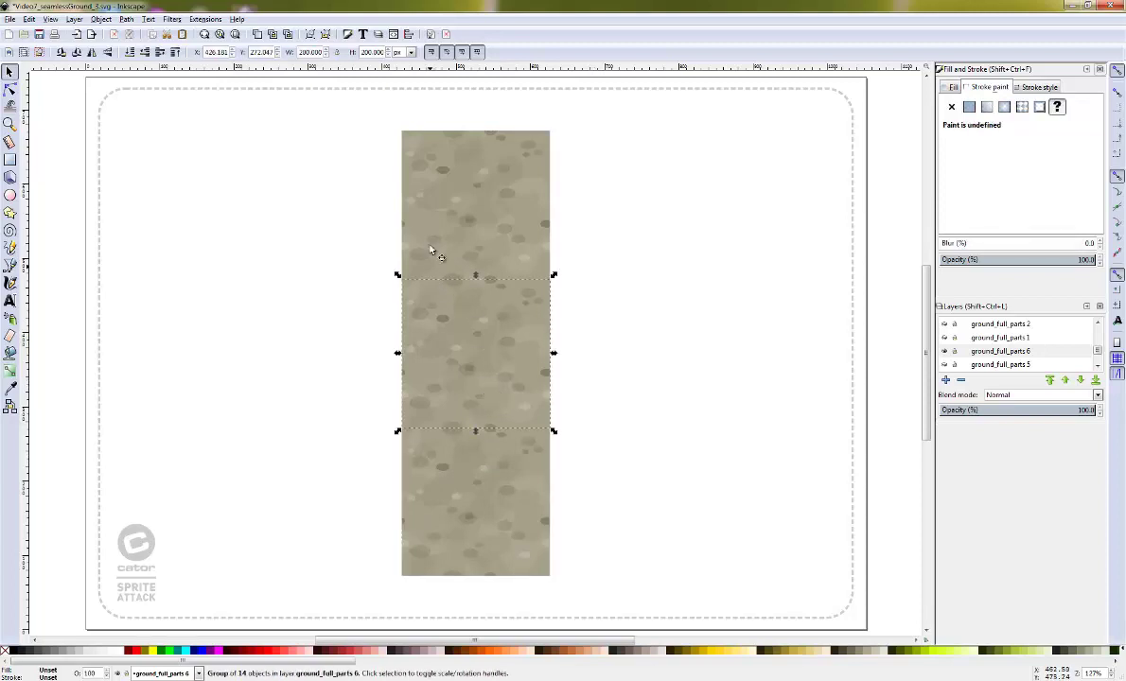
drag(375, 106, 559, 592)
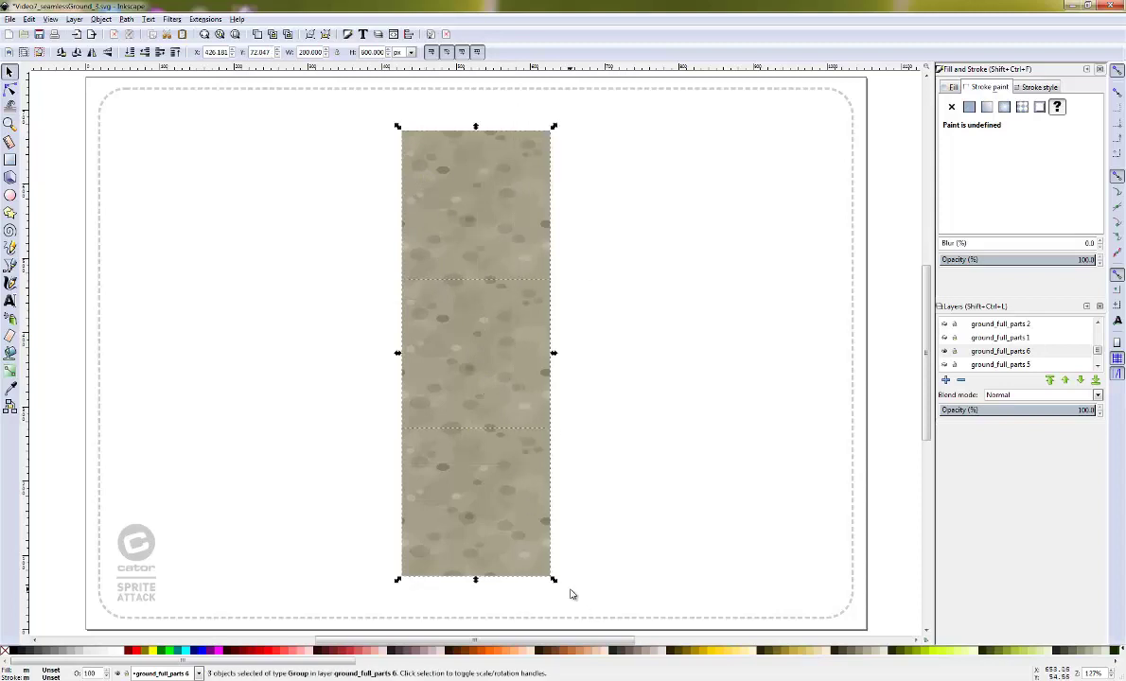
key(ctrl+z)
key(ctrl+shift+z)
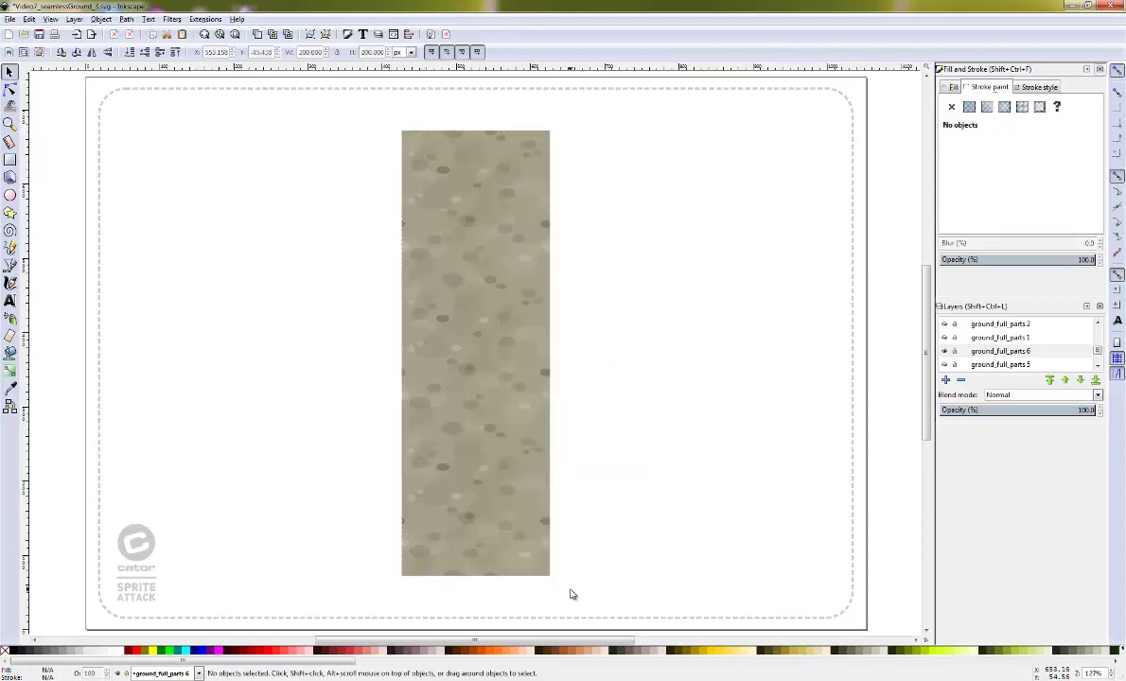
key(ctrl)
mouse_move(382, 105)
mouse_down()
mouse_move(582, 494)
mouse_move(586, 604)
mouse_up()
key(ctrl+d)
key(Right)
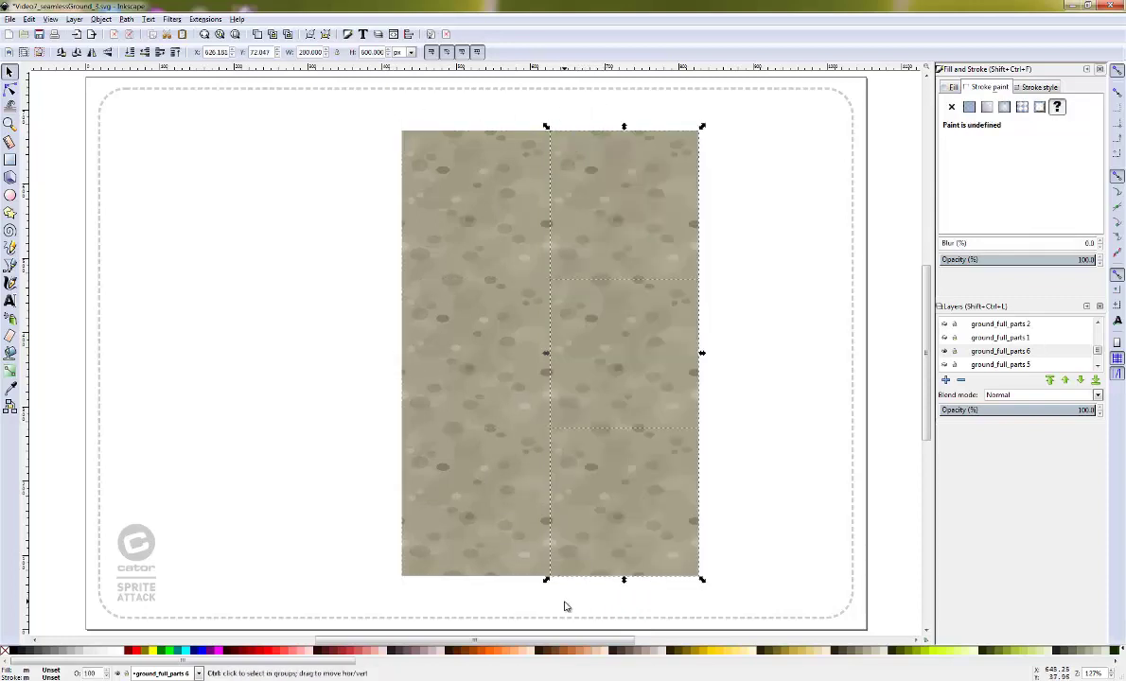
key(ctrl+d)
key(Left)
key(Left)
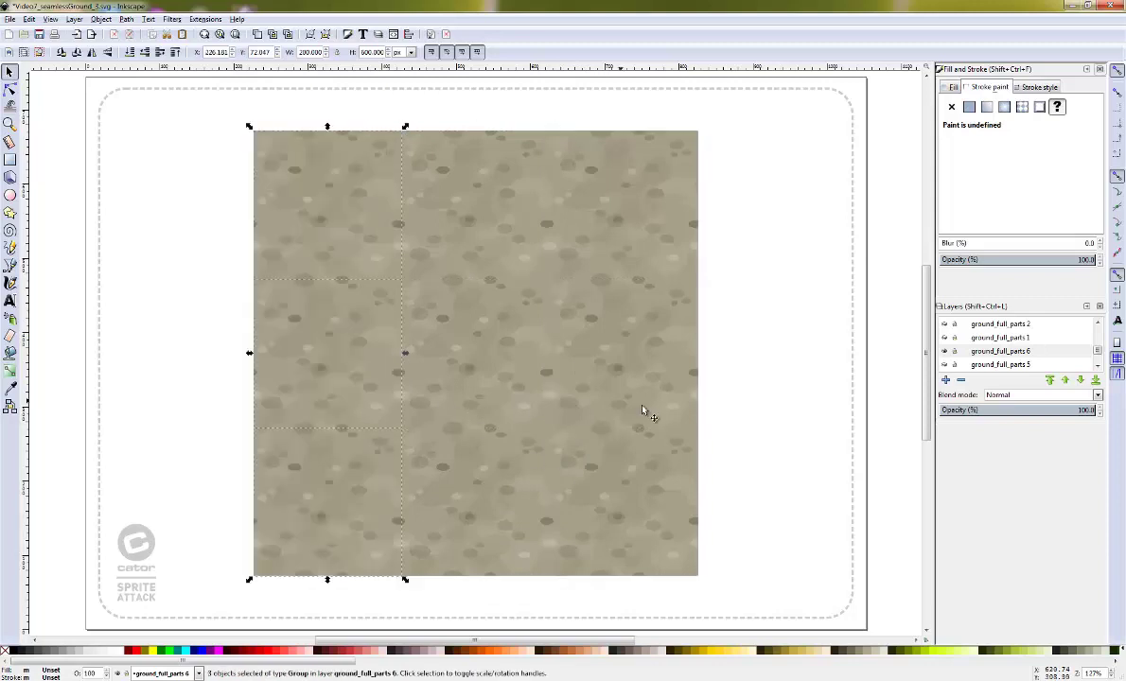
click(720, 411)
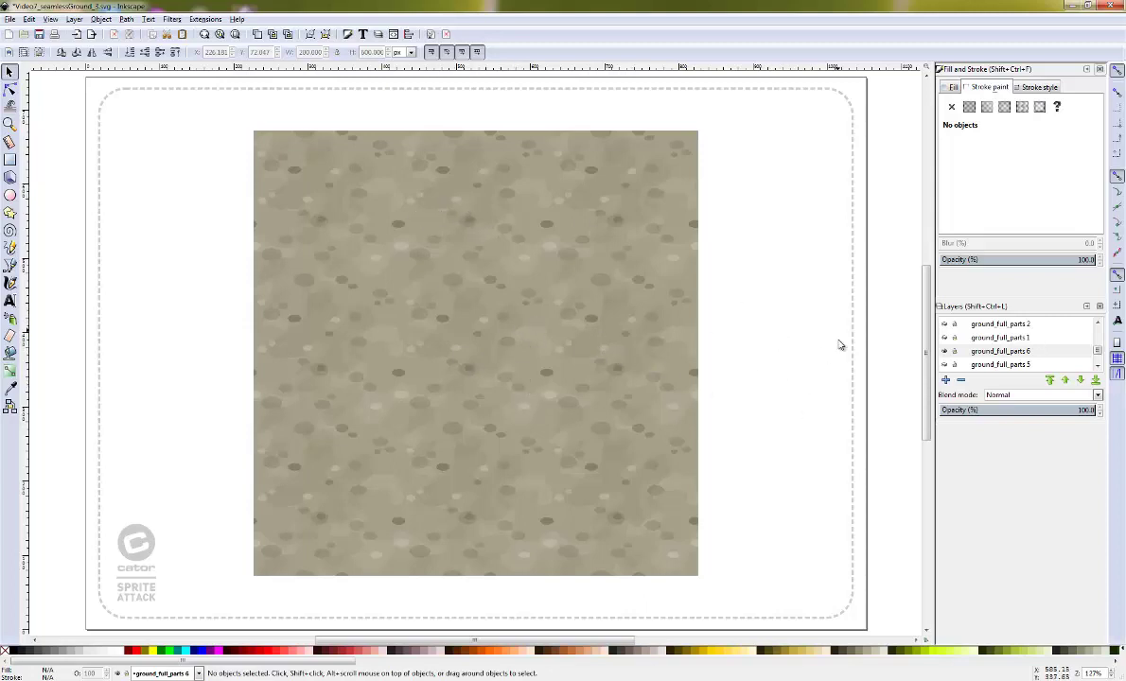
- Move one tile aside and delete the other grid copies, keeping a single stone tile
click(367, 204)
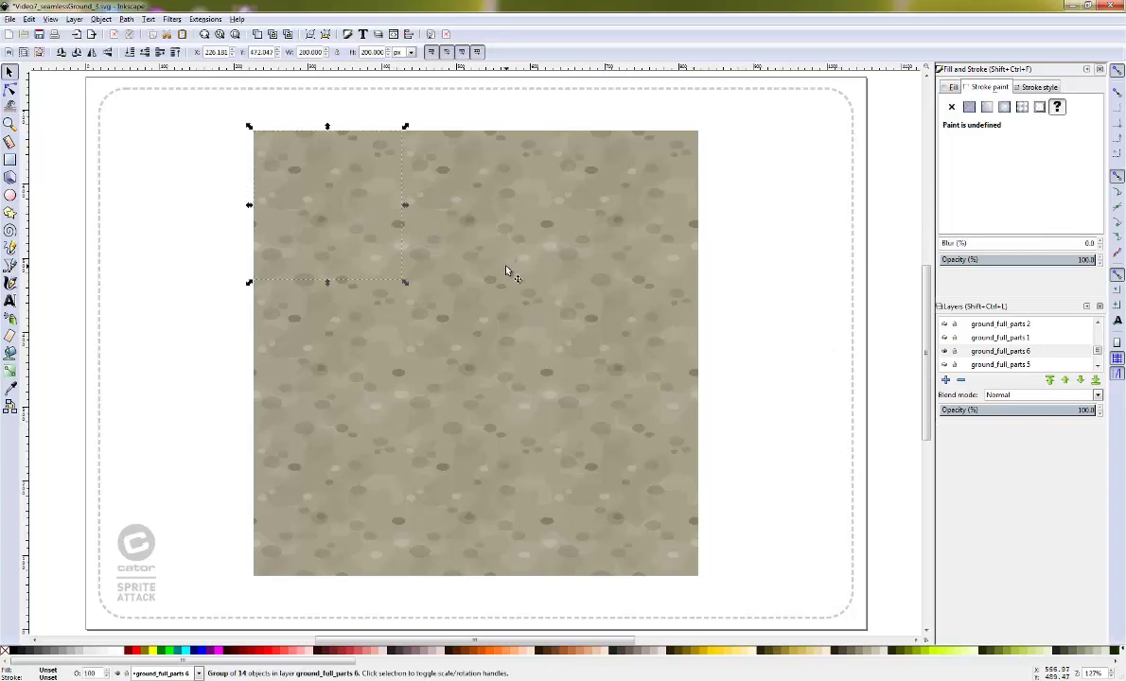
drag(506, 242, 594, 446)
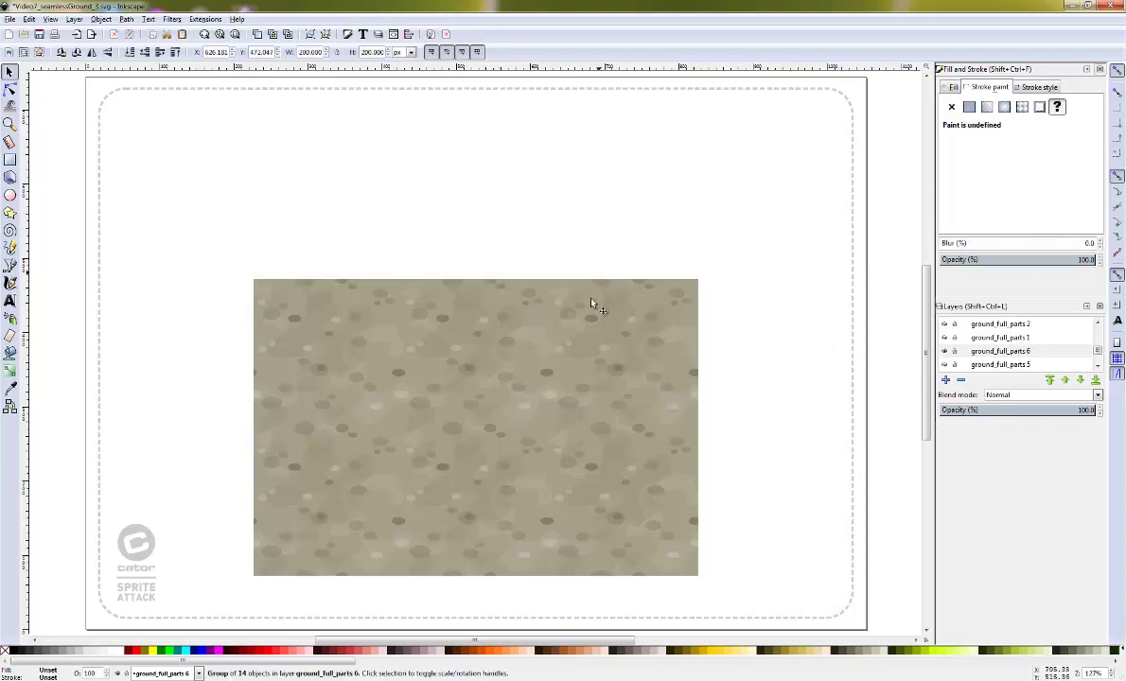
click(555, 486)
key(Delete)
click(412, 484)
key(Delete)
click(362, 472)
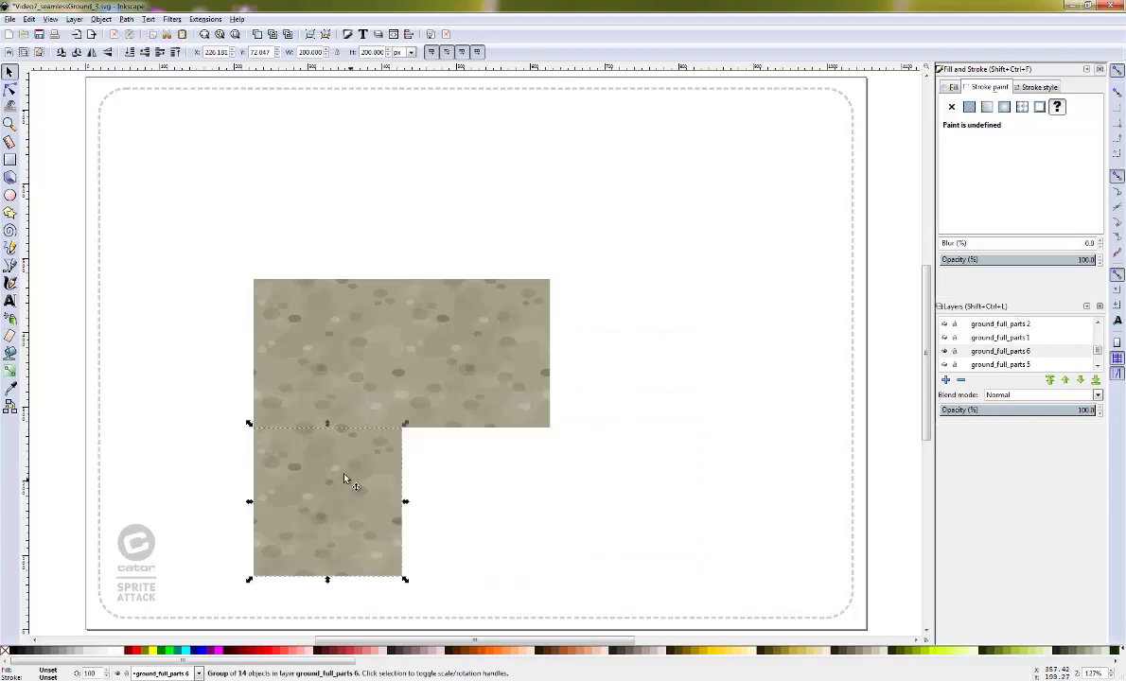
key(Delete)
click(317, 345)
key(Delete)
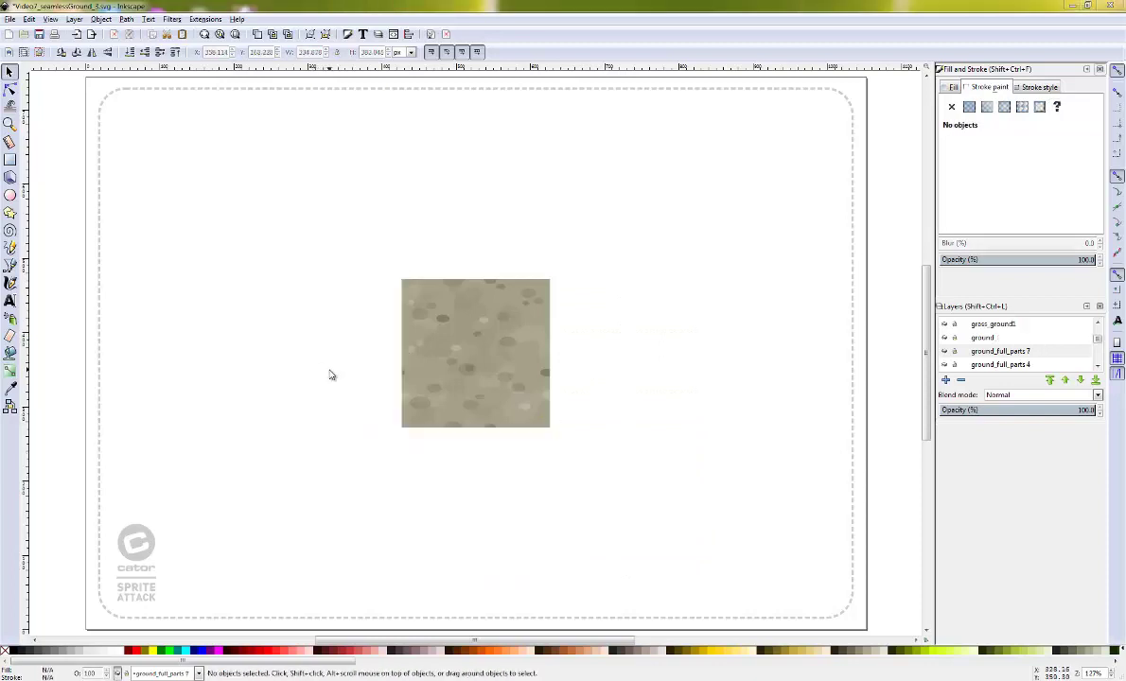
- Show the ground_full_parts 7 grass tile and nudge its group left
click(943, 353)
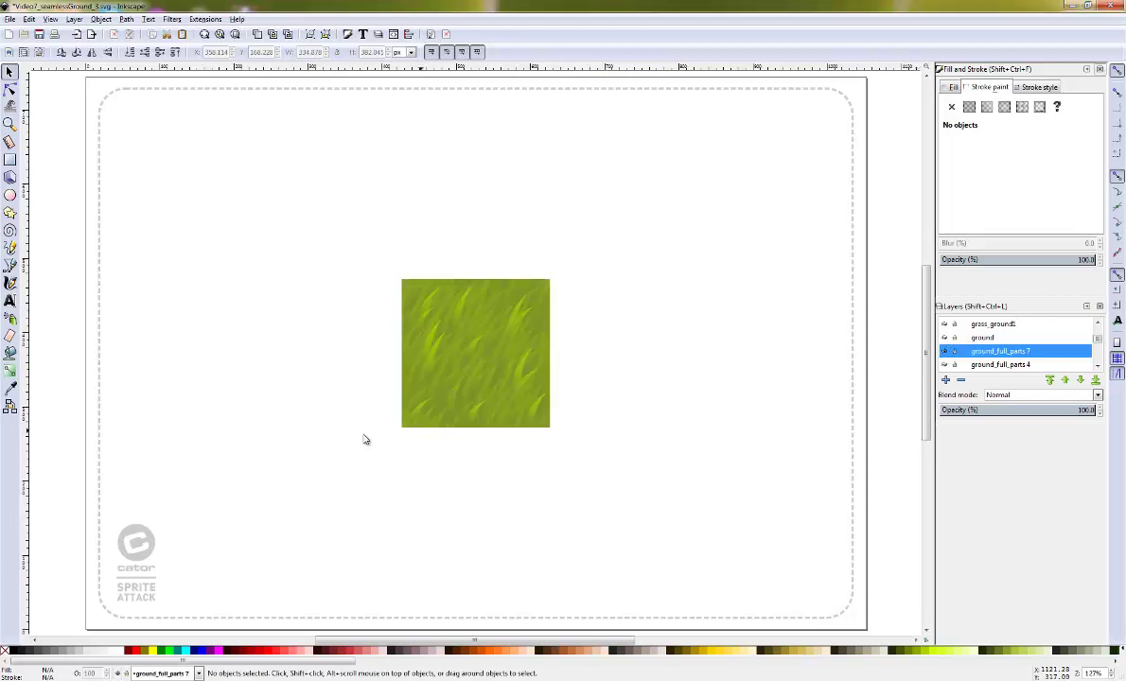
click(461, 357)
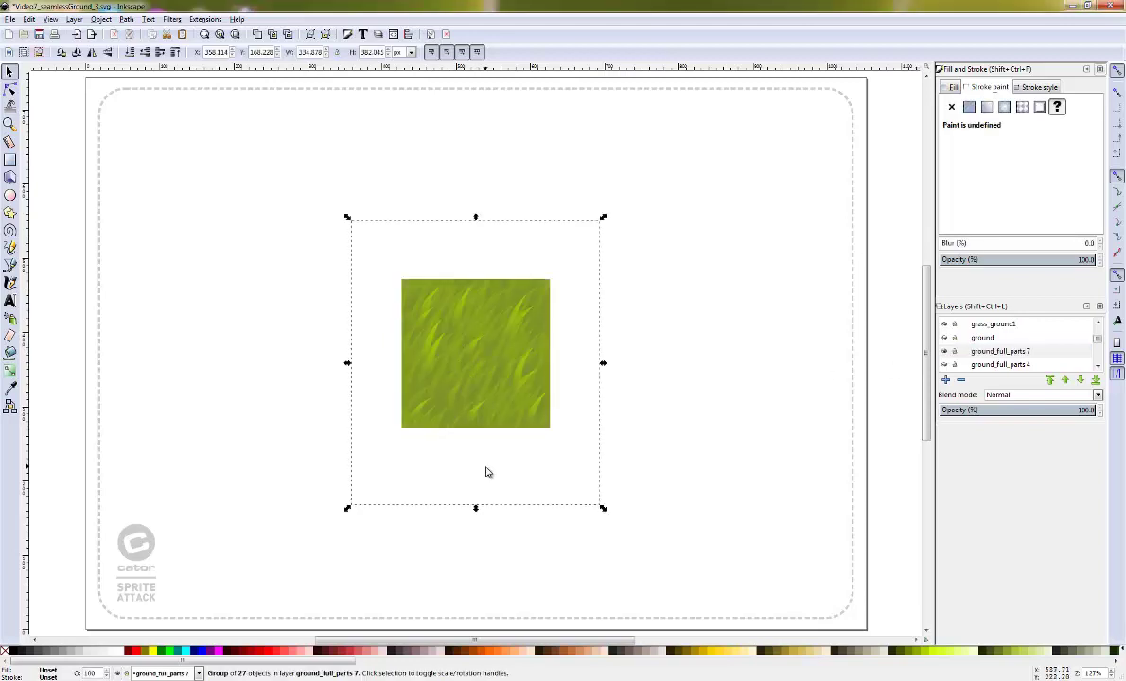
key(shift+Left)
key(shift+Left)
key(shift+Left)
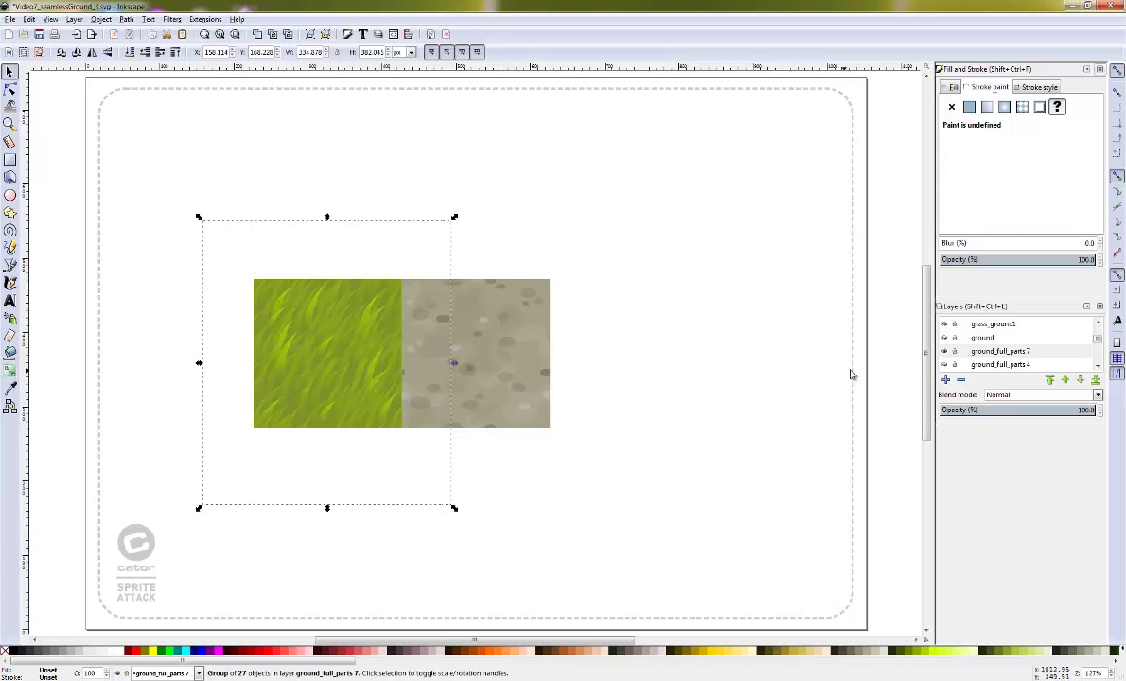
- Unhide ground_full_parts 4 and delete the grass clumps right of the square
click(946, 365)
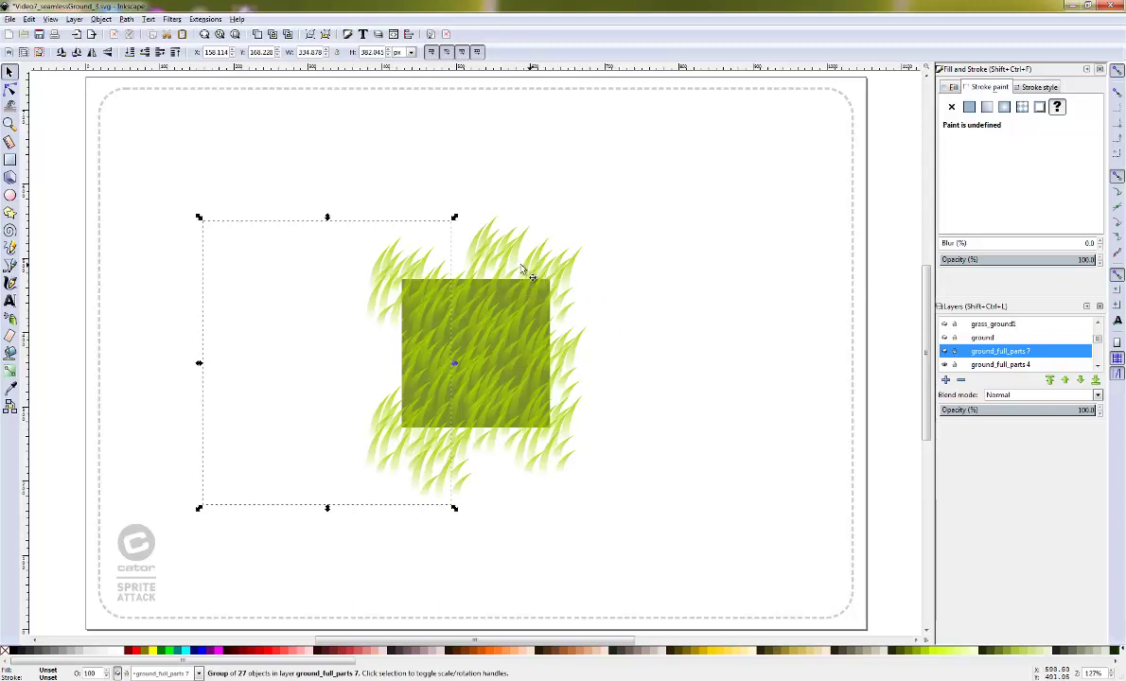
click(479, 260)
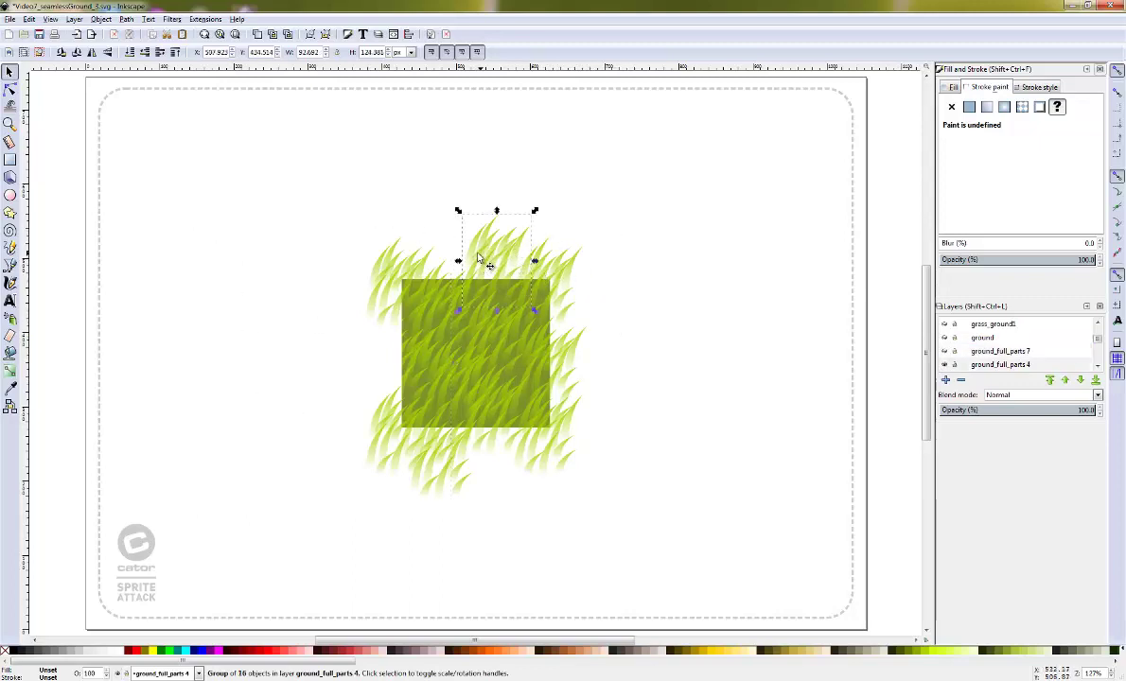
click(572, 295)
click(573, 331)
click(565, 357)
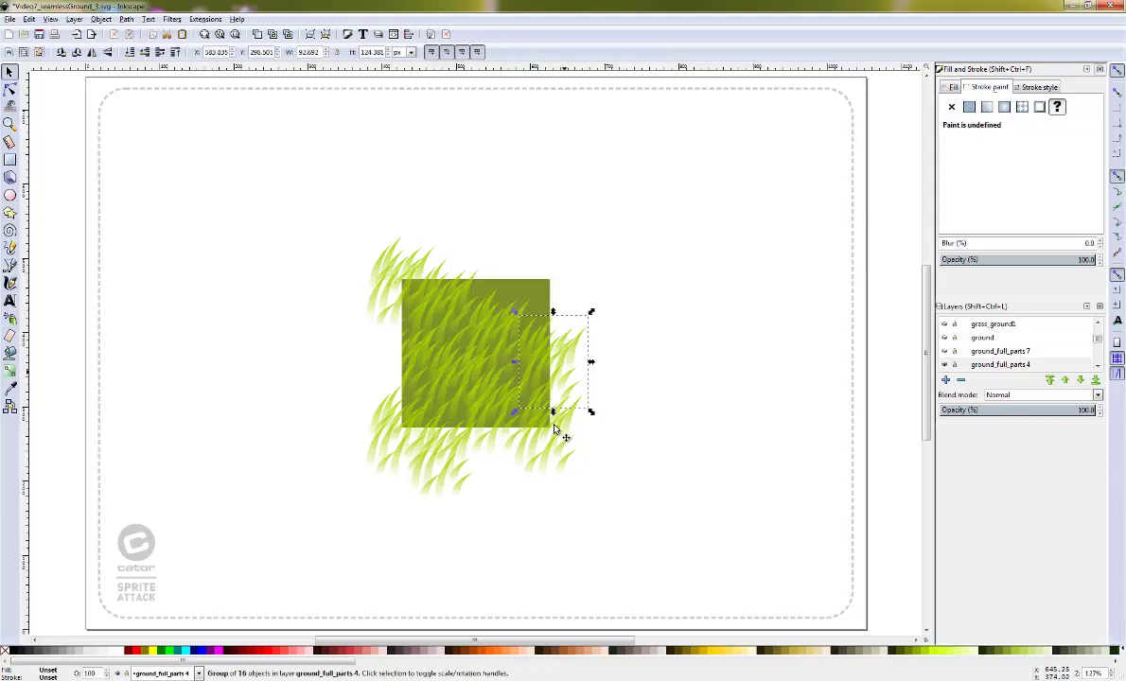
click(553, 440)
key(Delete)
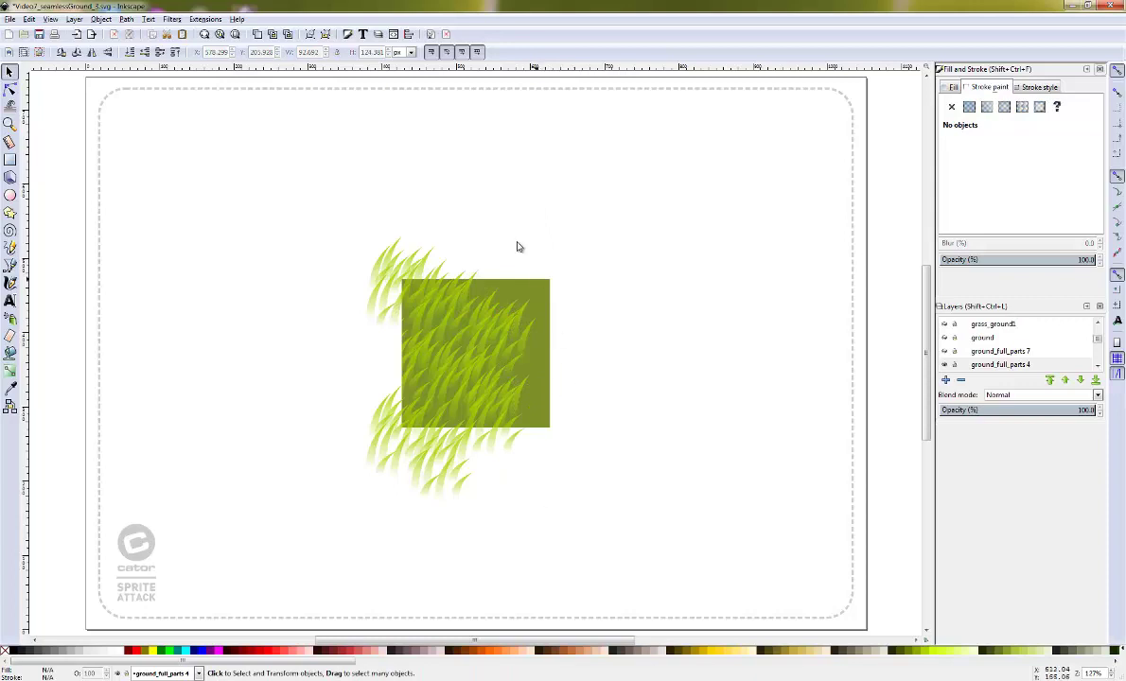
- Drag two grass clumps from the square's right half out beside the tile
click(516, 338)
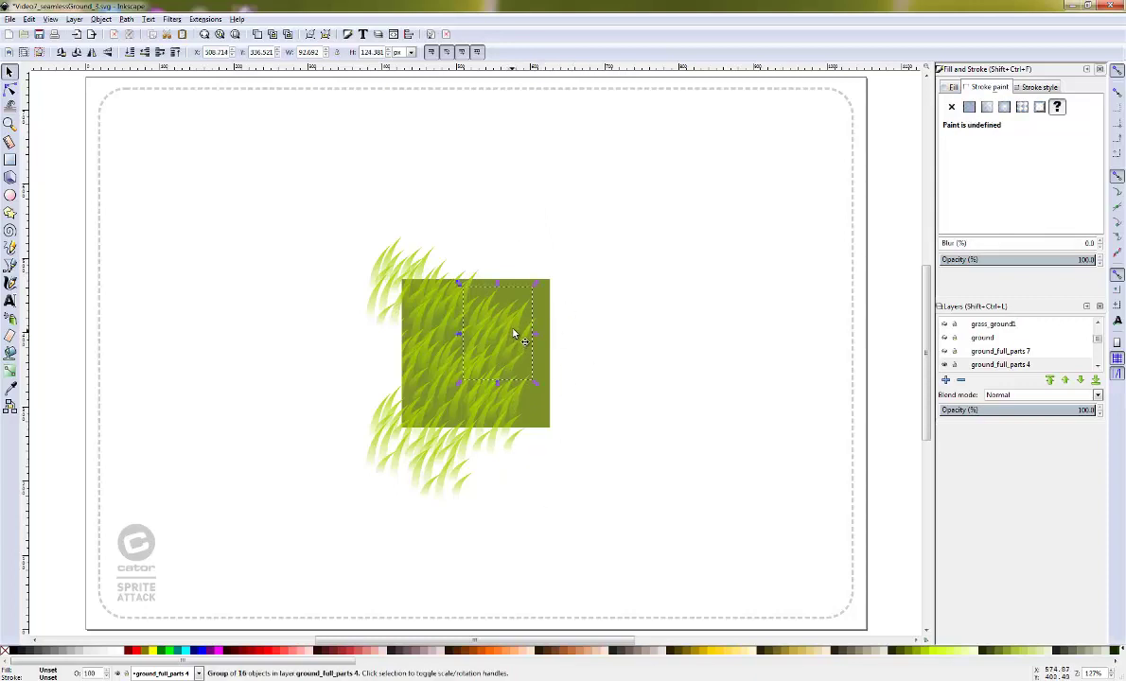
drag(514, 333, 724, 312)
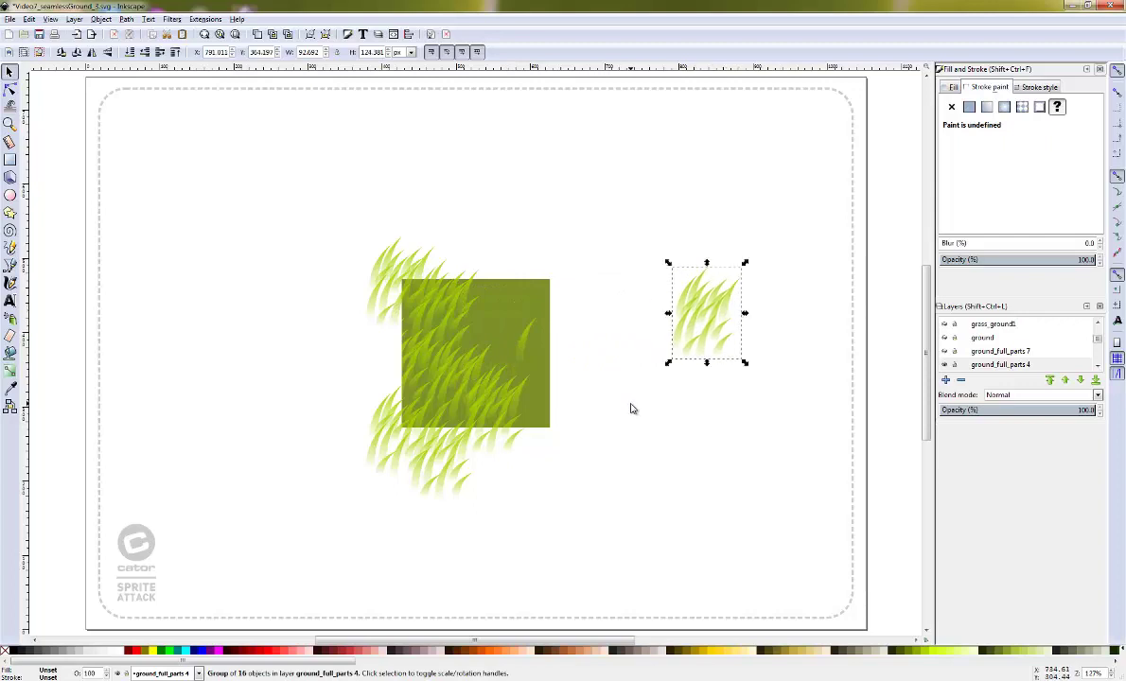
click(494, 333)
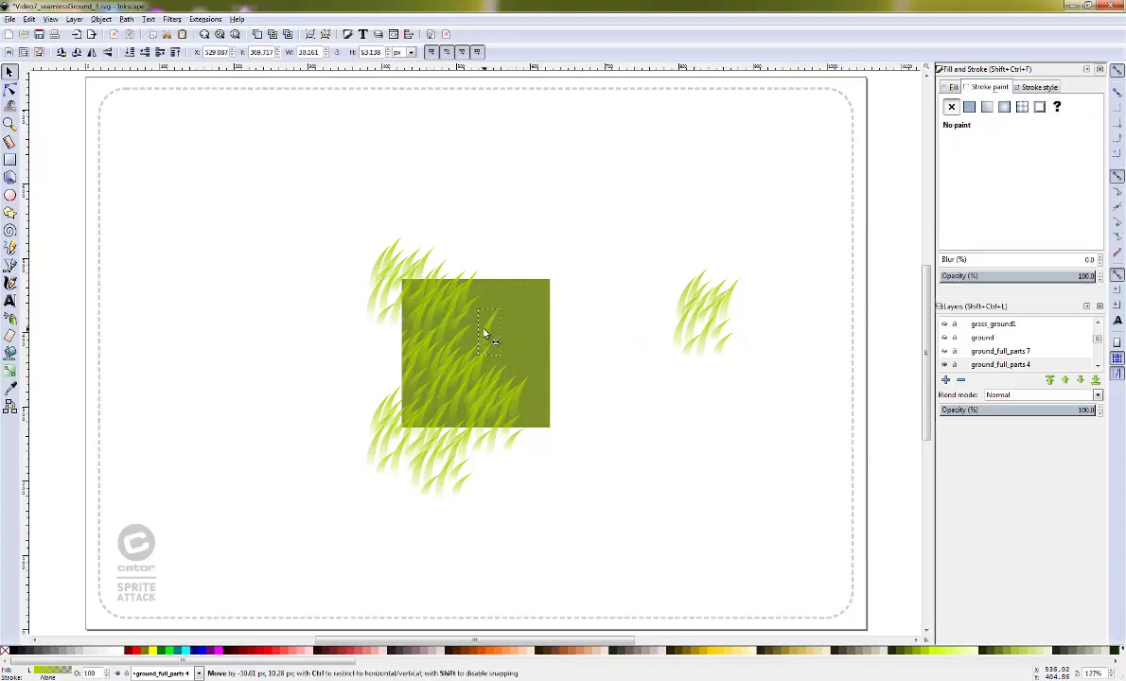
click(498, 434)
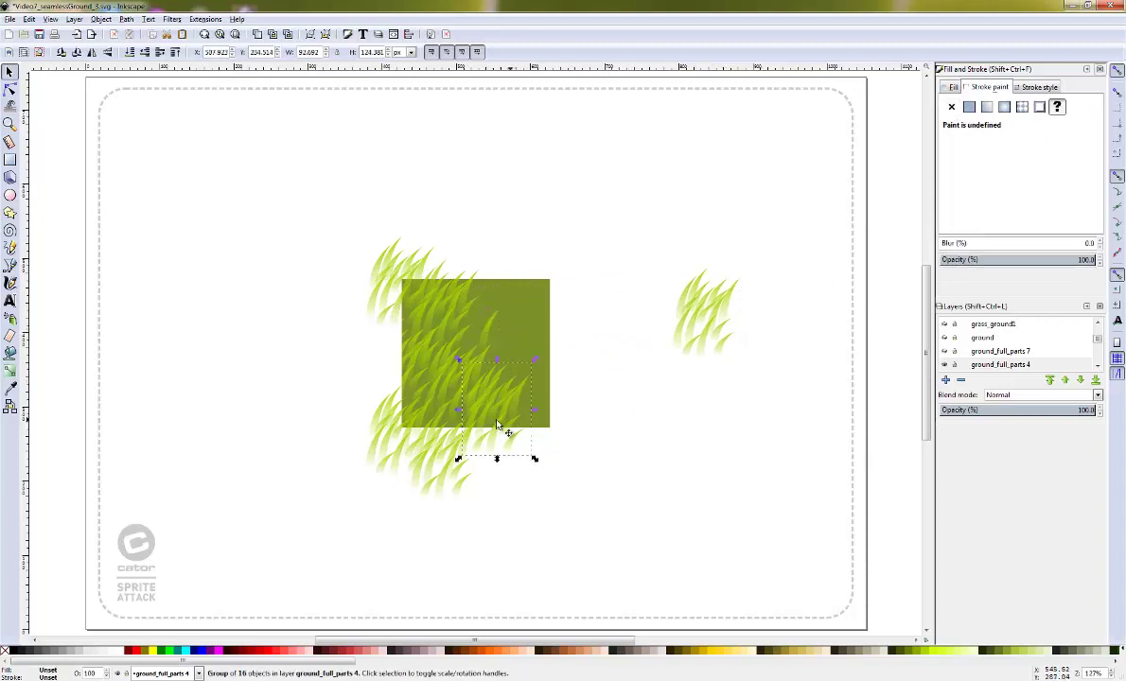
drag(498, 434, 783, 389)
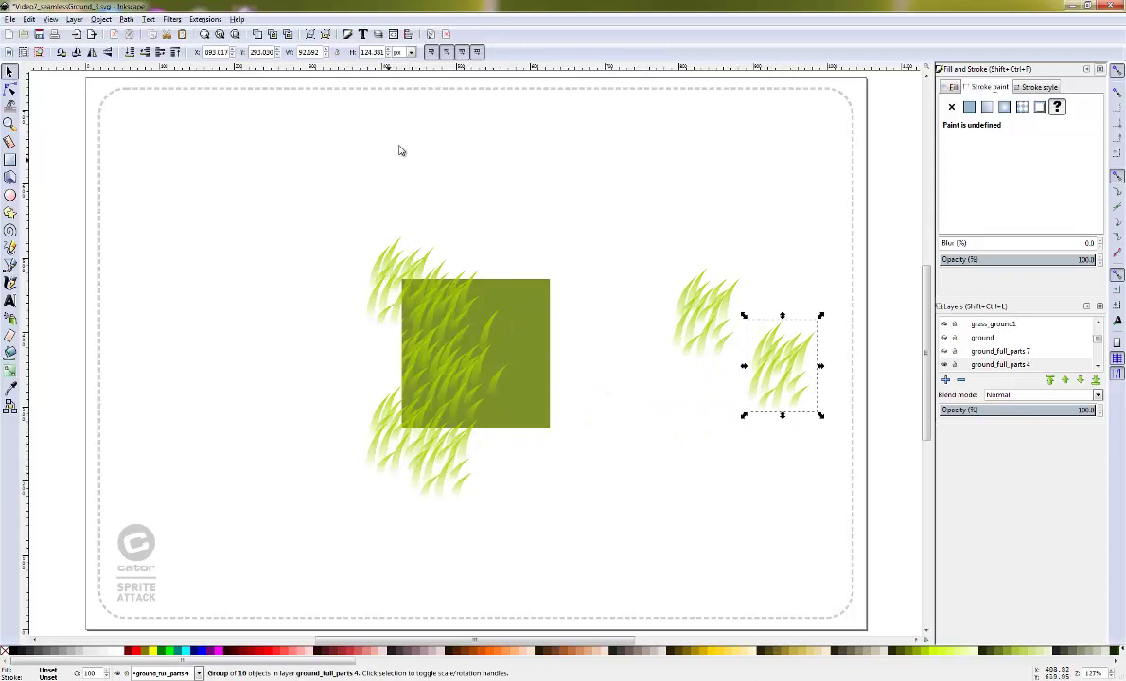
- Attempt to select the green square's right-edge nodes with the Node tool
click(535, 349)
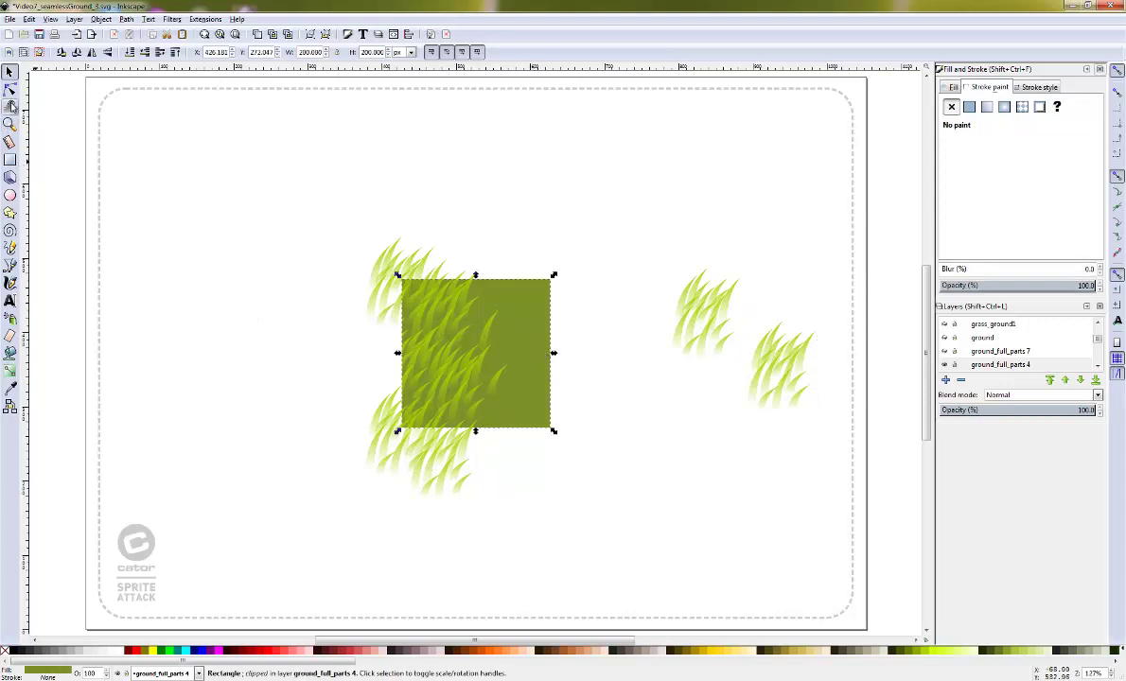
click(10, 89)
drag(613, 233, 510, 478)
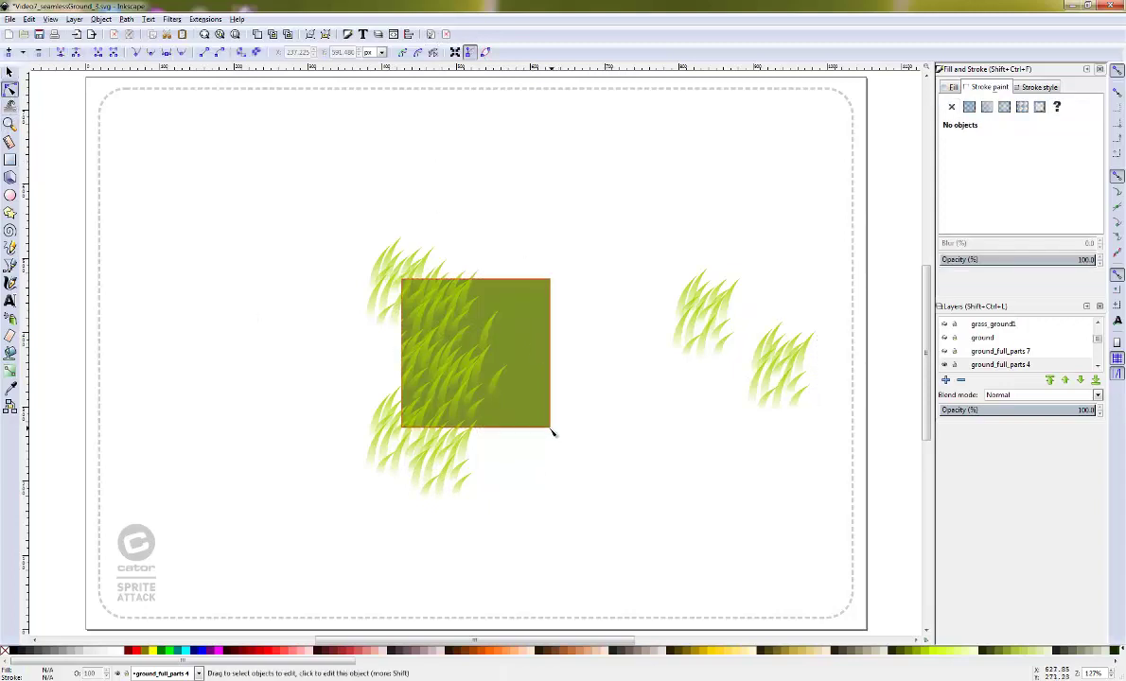
drag(610, 219, 512, 506)
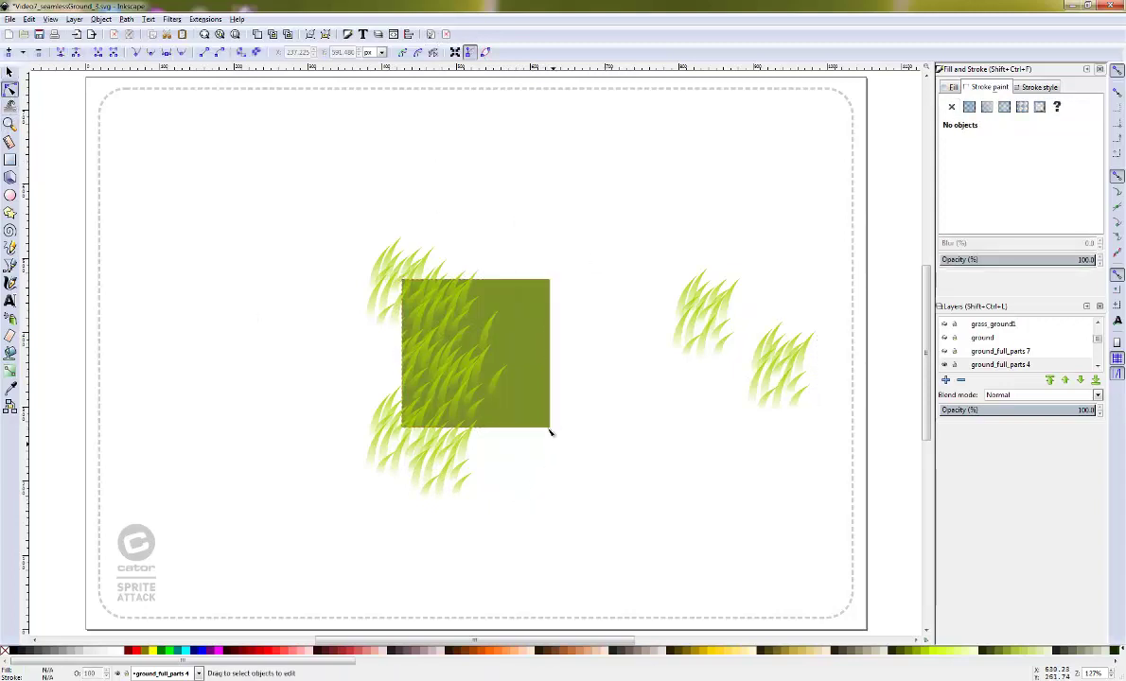
click(495, 327)
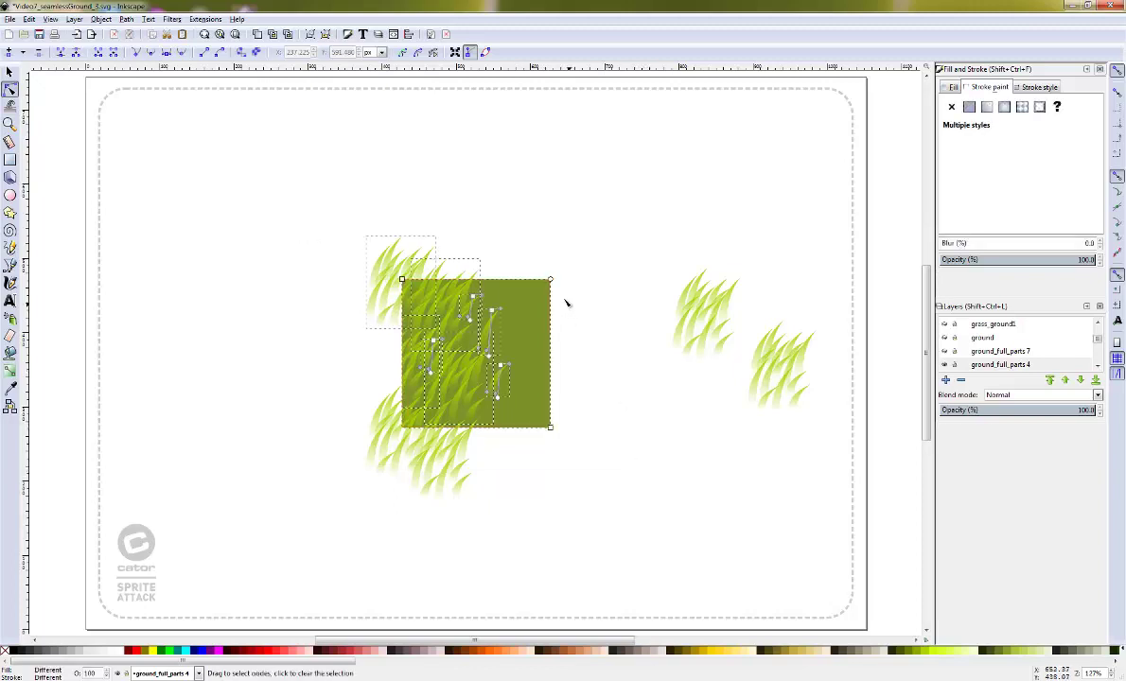
click(594, 296)
- Convert the green square into a path with Path > Object to Path
key(s)
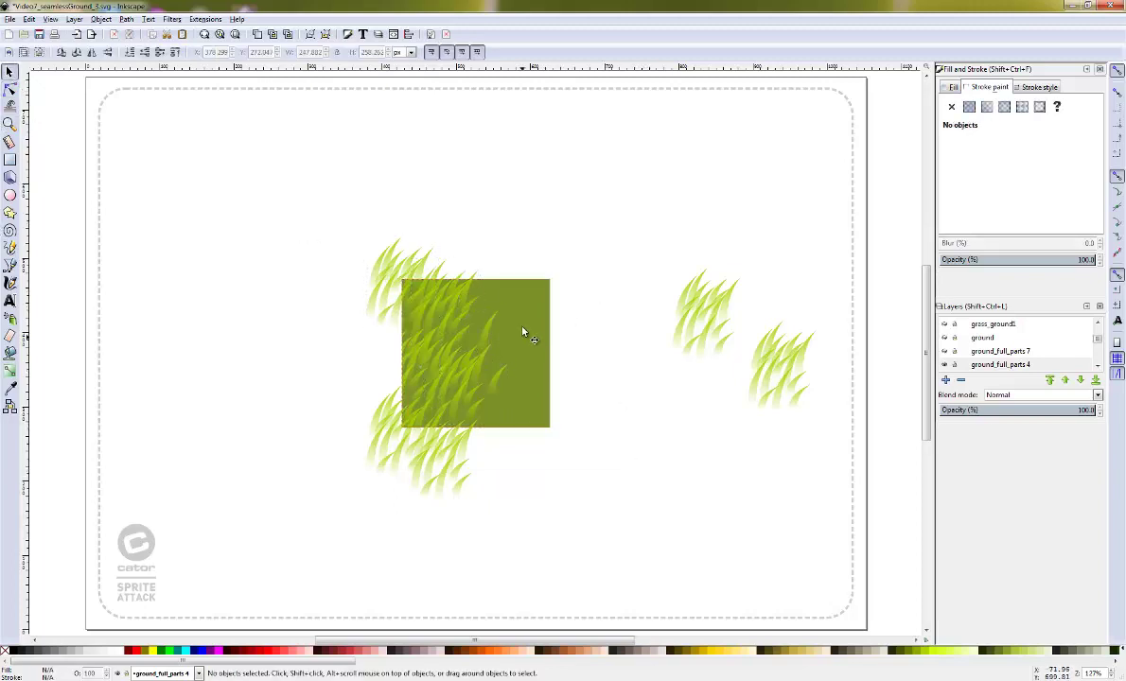
click(525, 326)
click(126, 19)
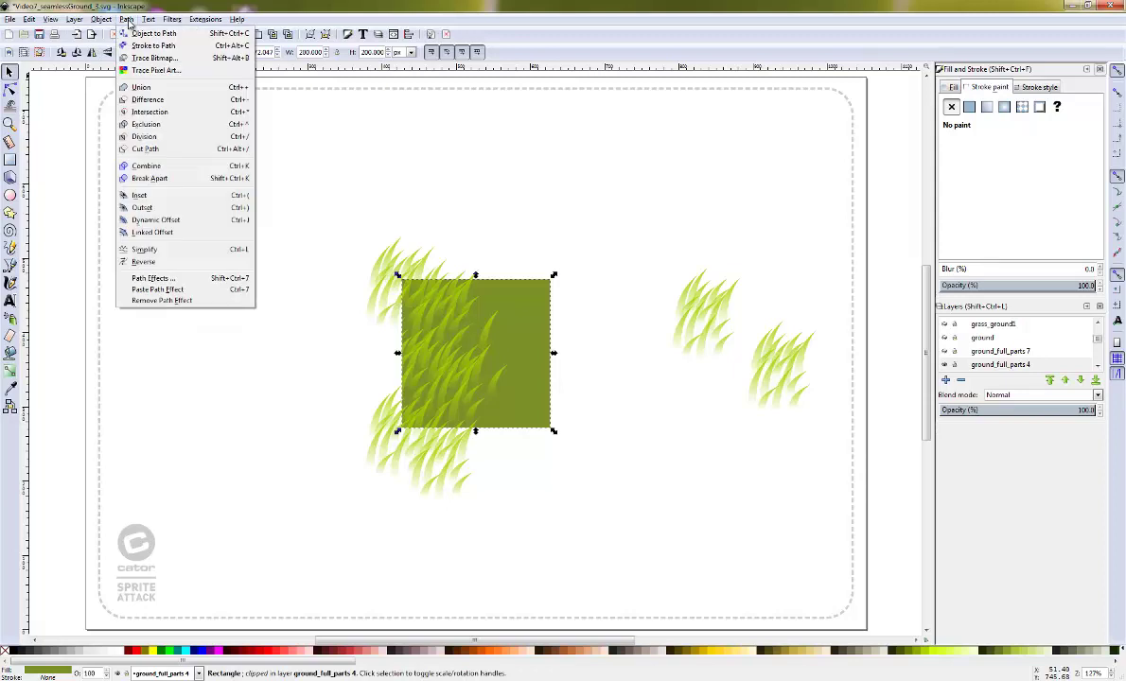
click(147, 36)
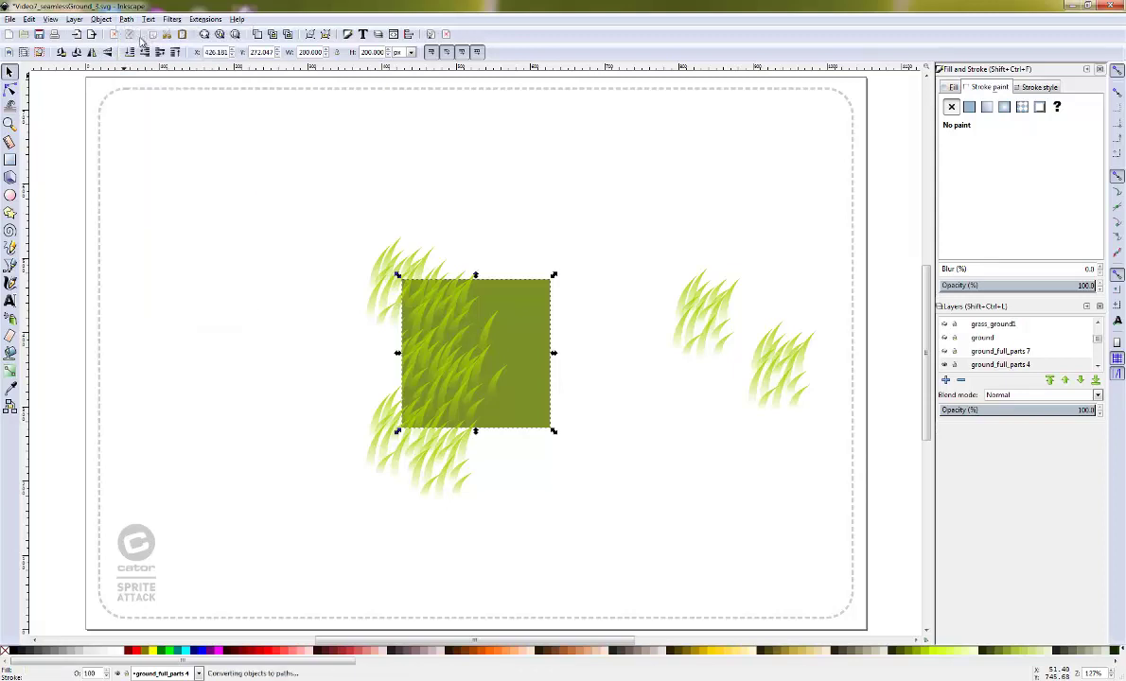
- Drag the green path's right-edge nodes left to the middle of the tile
key(n)
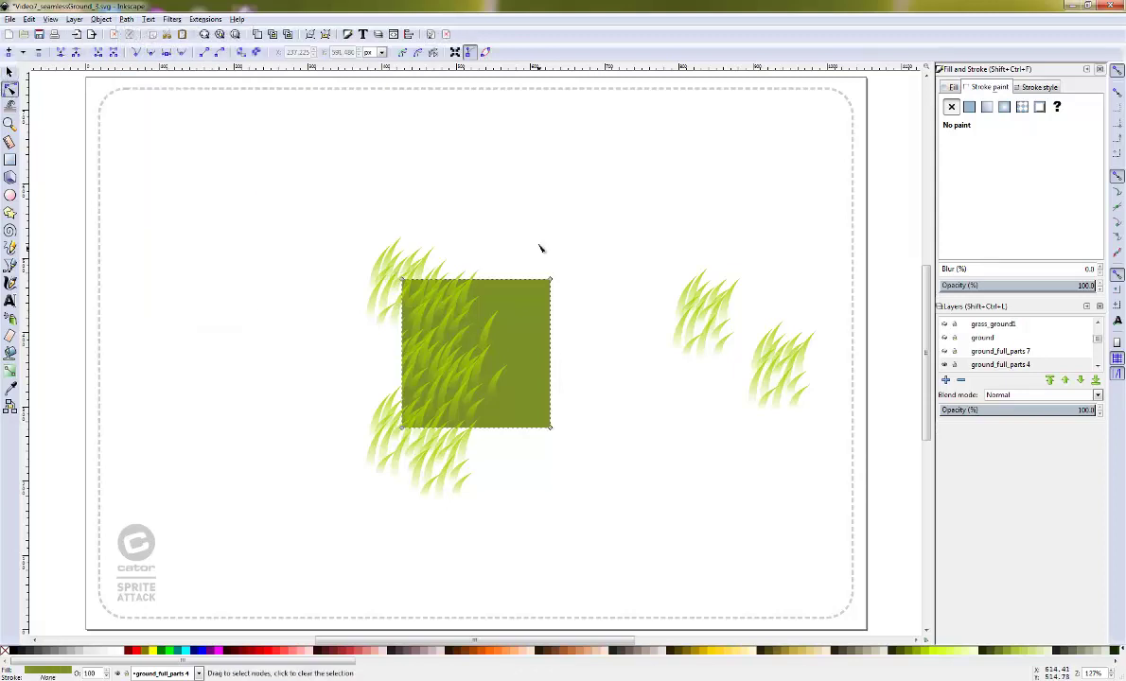
drag(620, 256, 513, 492)
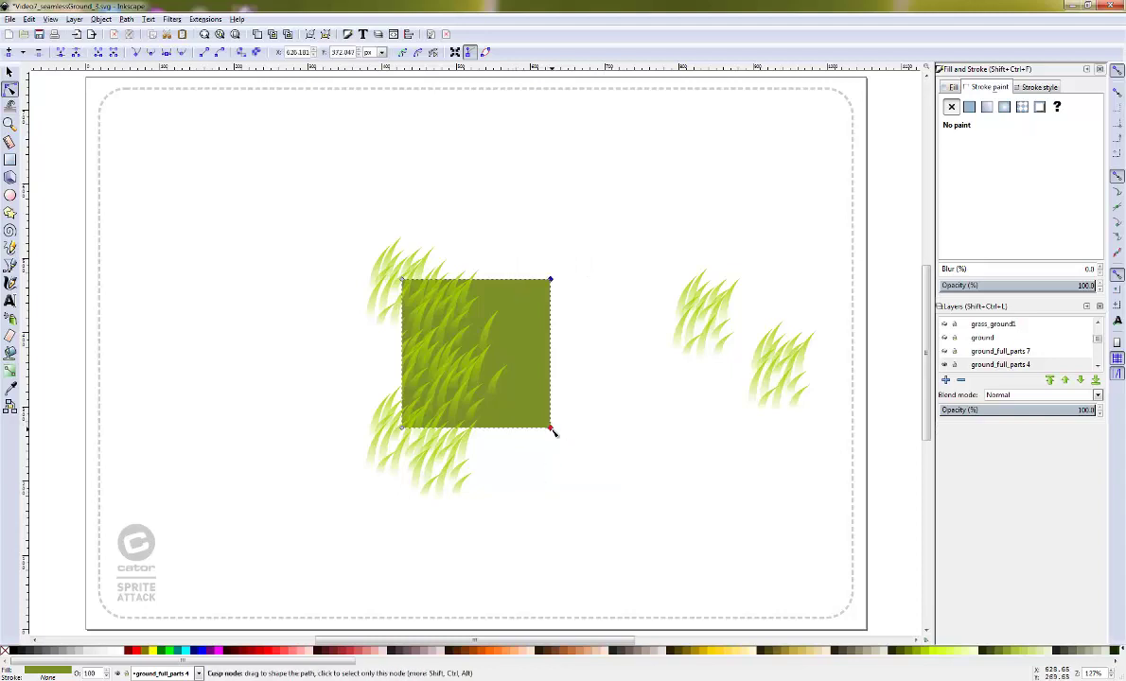
mouse_move(551, 428)
mouse_down()
mouse_move(491, 434)
mouse_move(512, 441)
mouse_move(465, 427)
mouse_move(510, 427)
mouse_move(480, 428)
mouse_up()
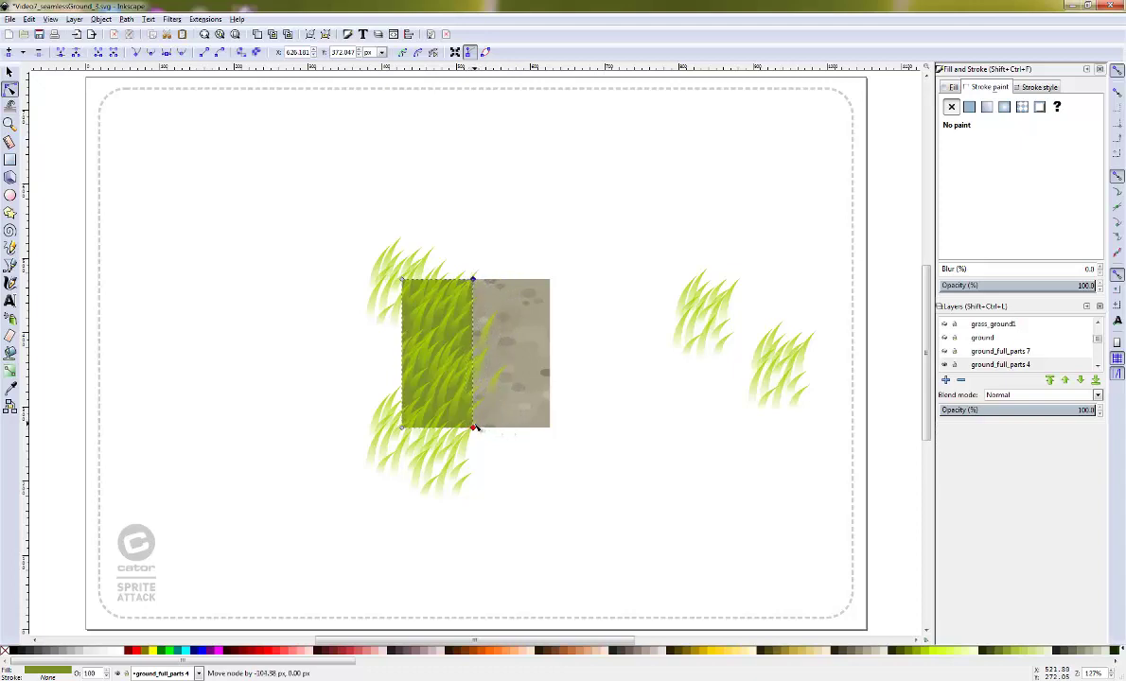
drag(480, 429, 479, 427)
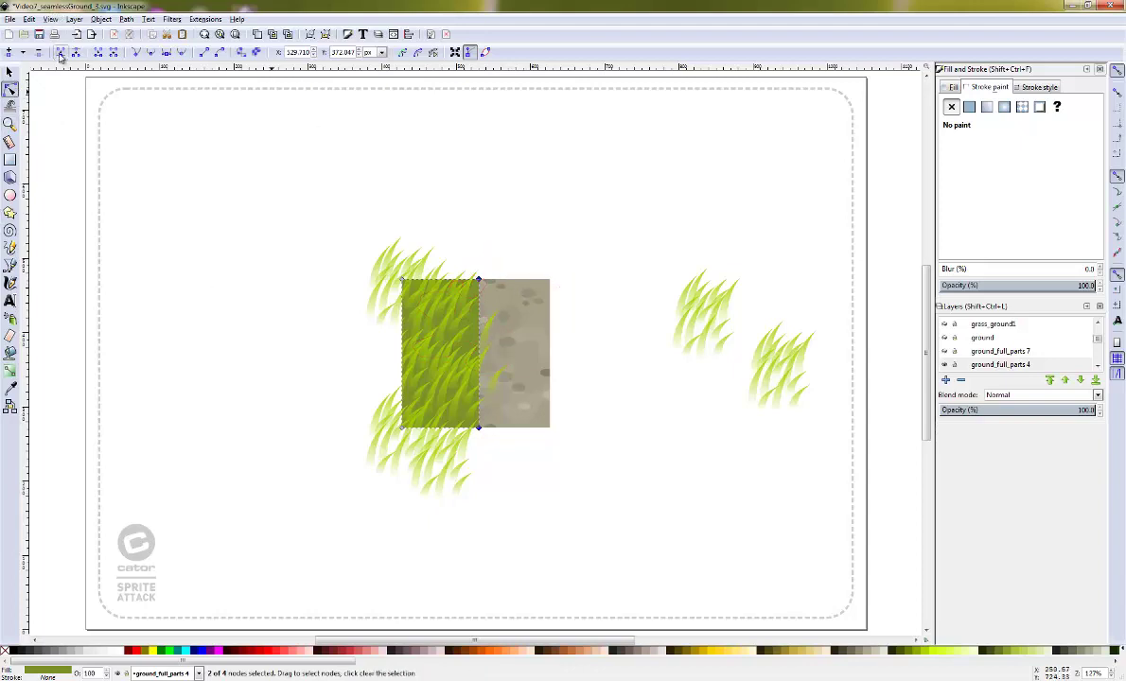
- Insert extra nodes along the new right edge of the grass path
click(9, 53)
click(9, 53)
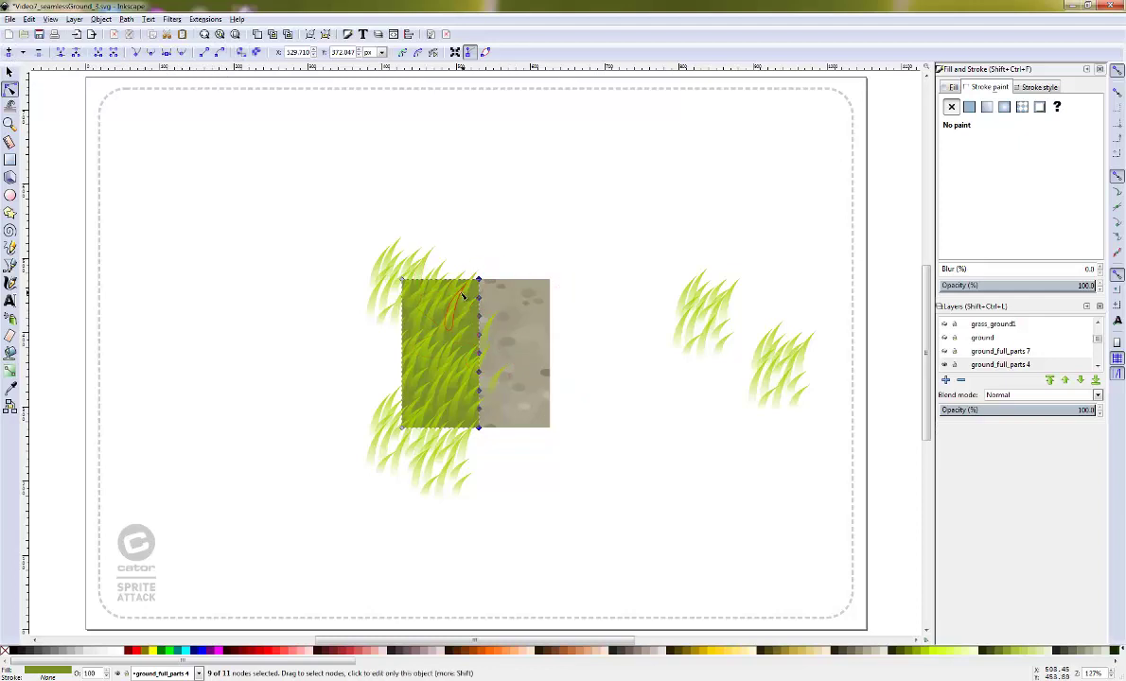
key(Escape)
scroll(473, 425, down, 1)
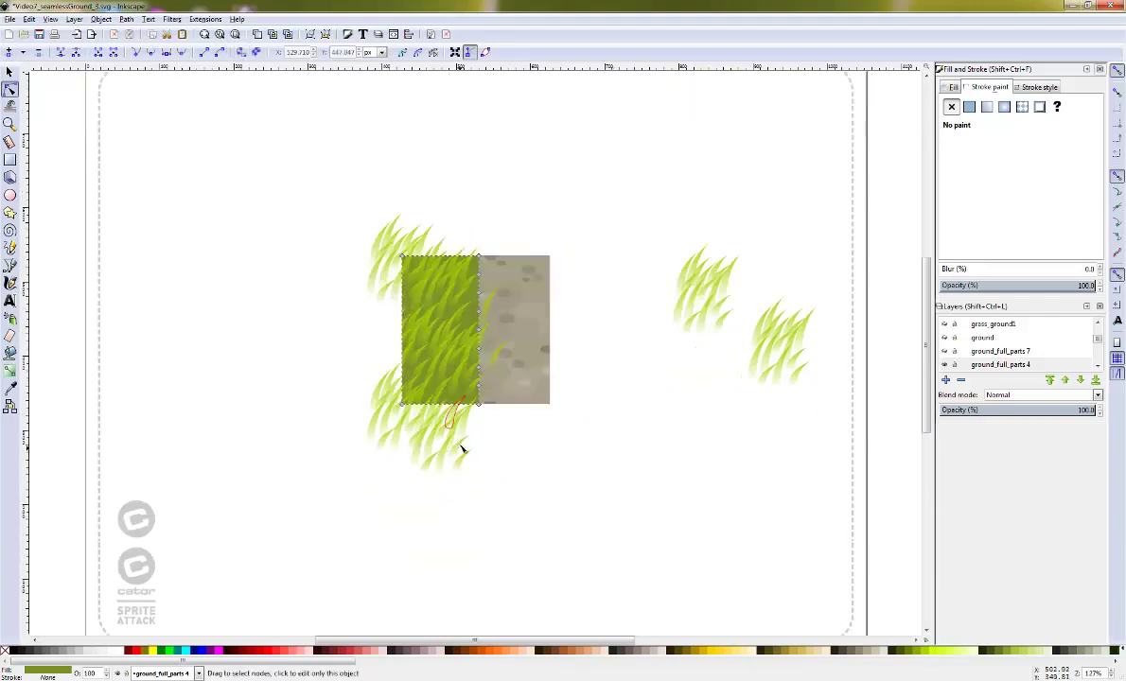
- Zoom in and notch the upper part of the grass edge leftward
key(z)
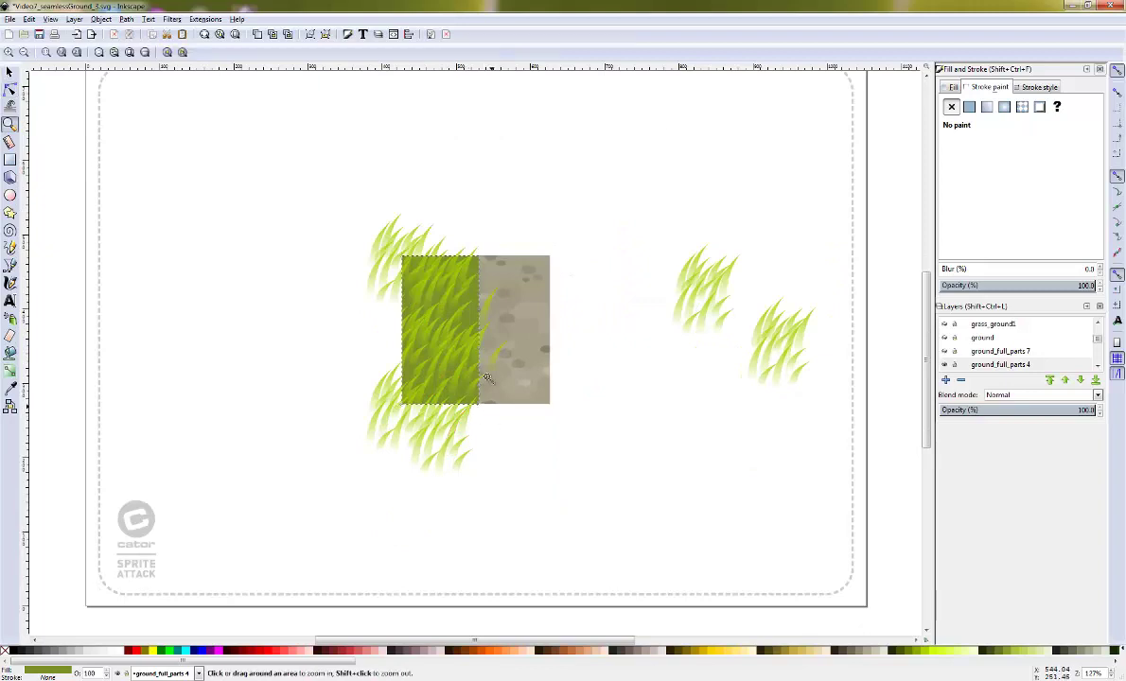
drag(357, 235, 580, 420)
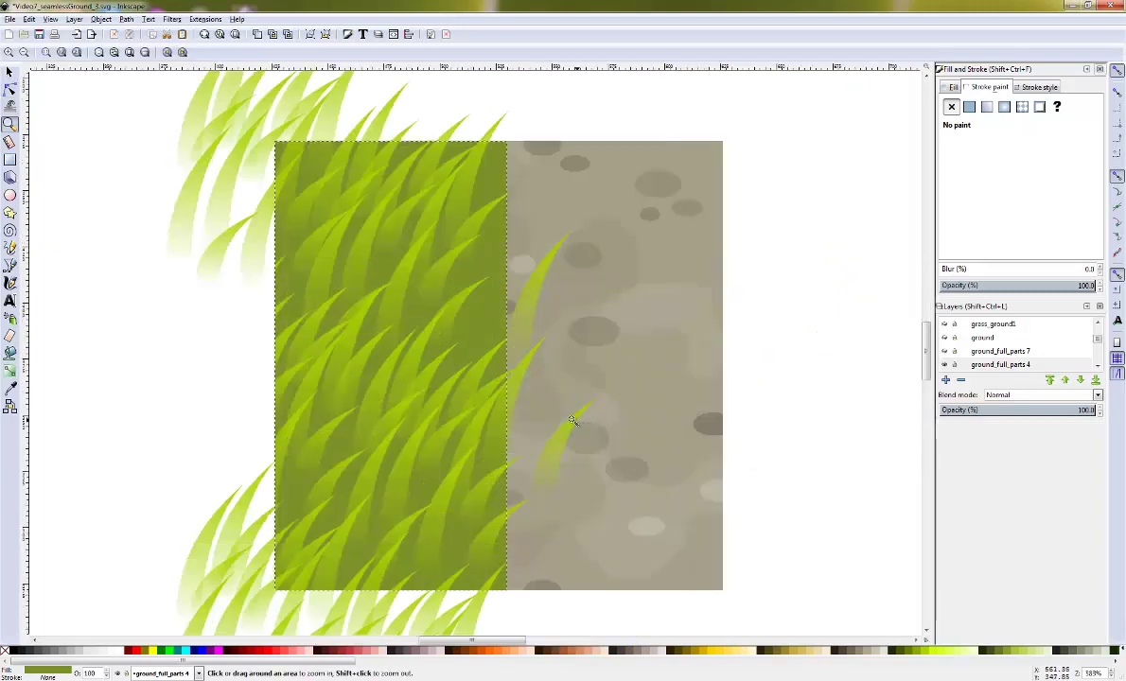
click(9, 88)
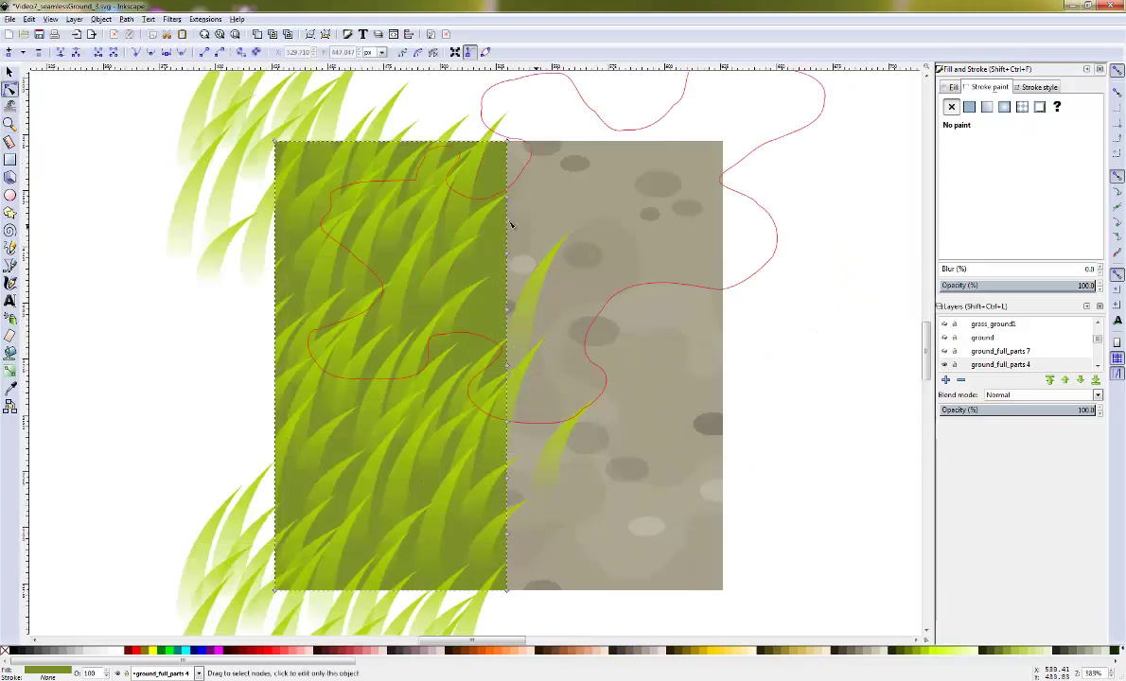
drag(798, 196, 466, 619)
drag(779, 196, 414, 560)
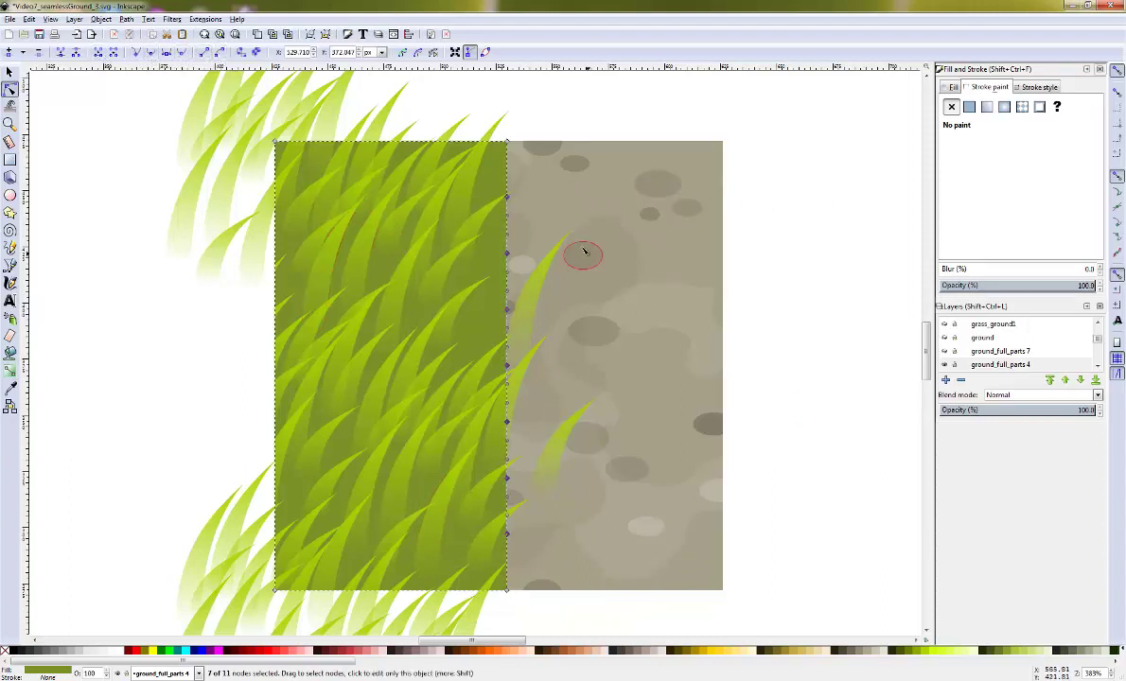
click(510, 197)
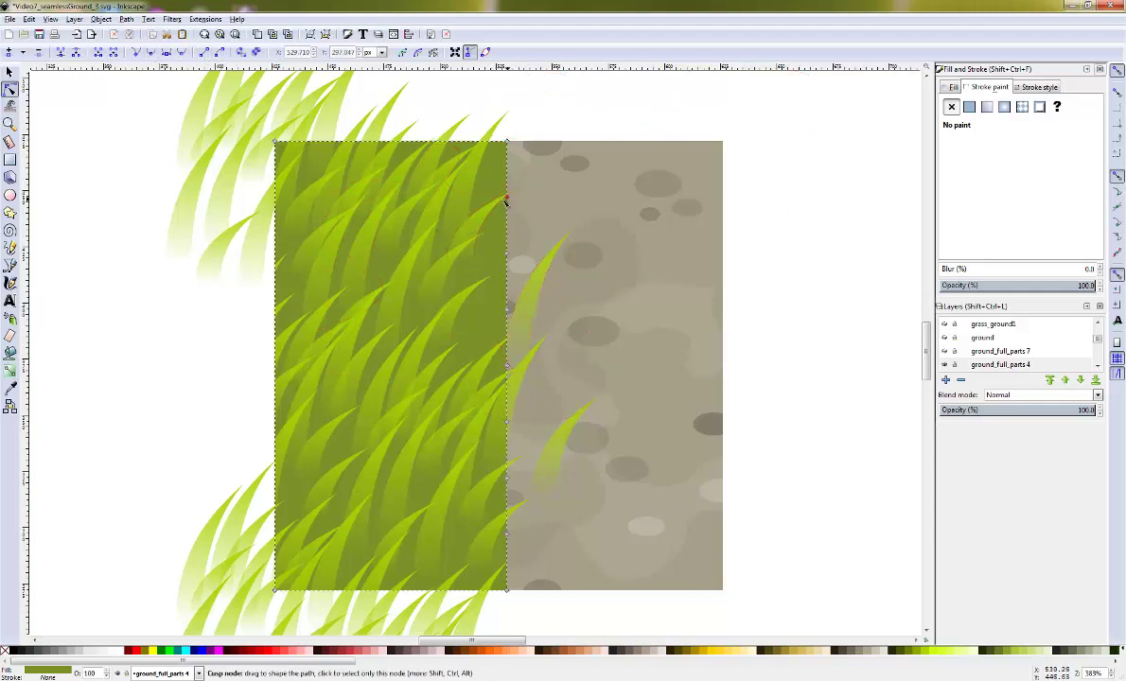
drag(507, 198, 485, 191)
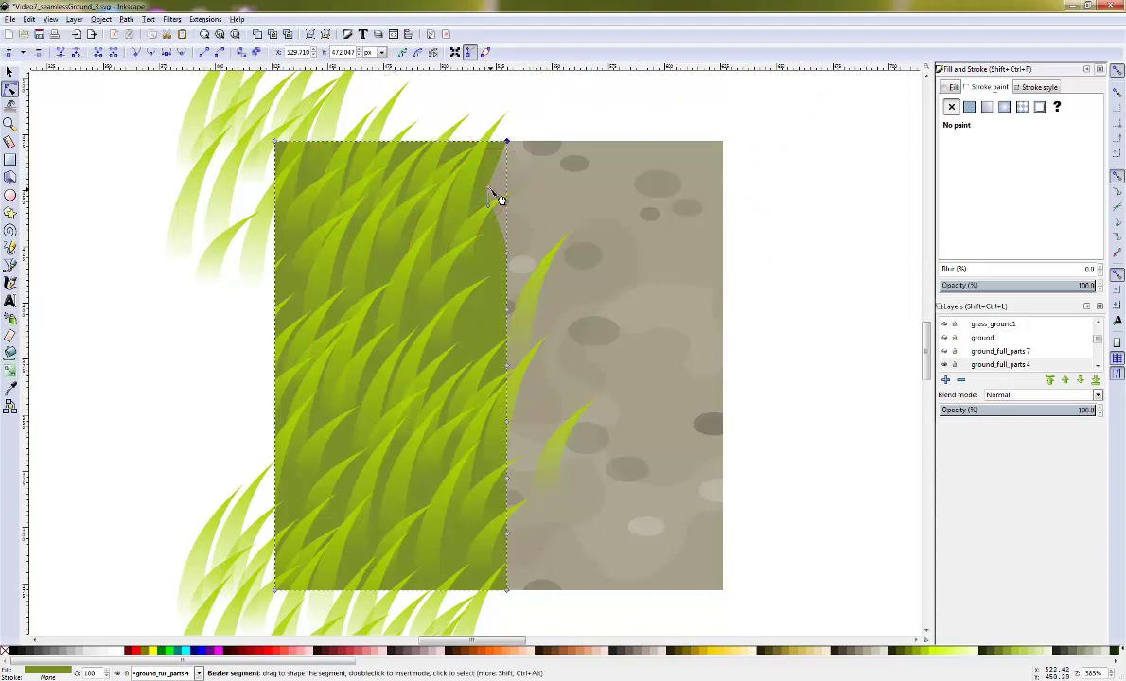
drag(499, 197, 499, 212)
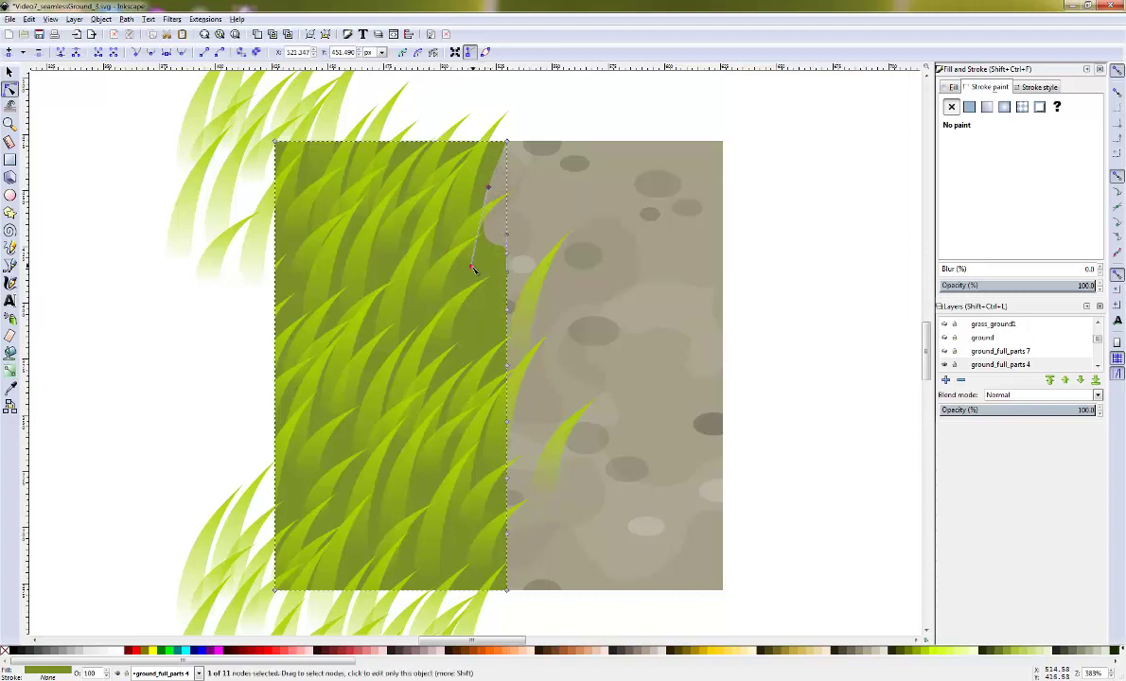
- Curve the middle and lower grass-edge nodes in and out of the dirt
click(488, 190)
drag(473, 269, 525, 252)
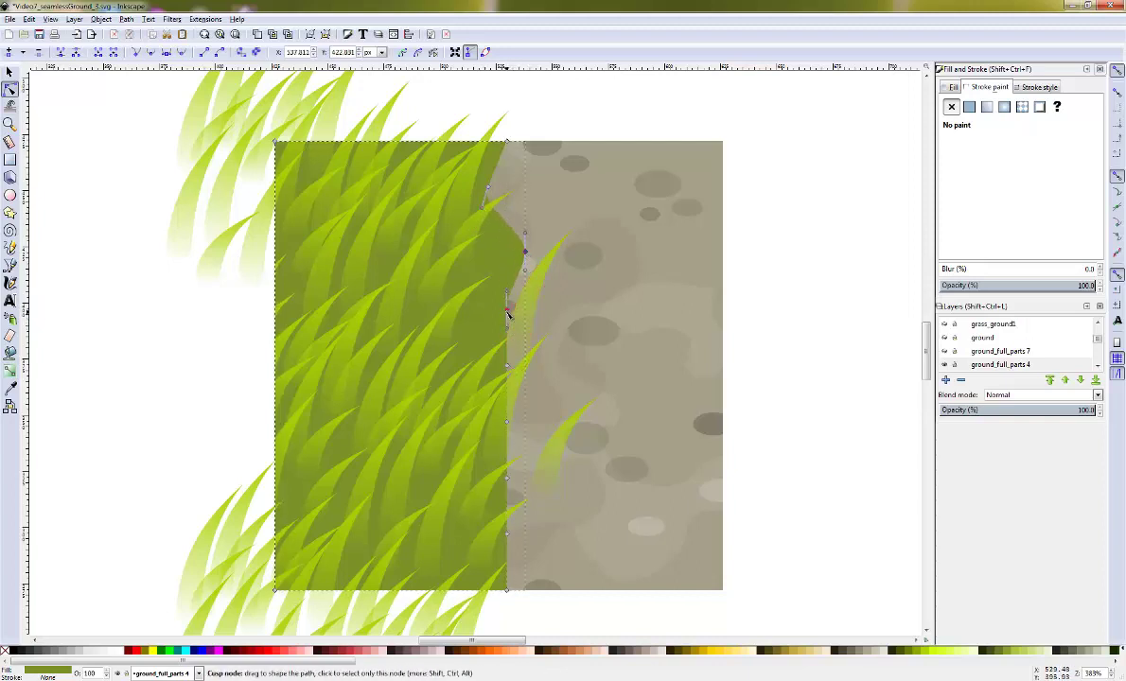
drag(507, 306, 490, 318)
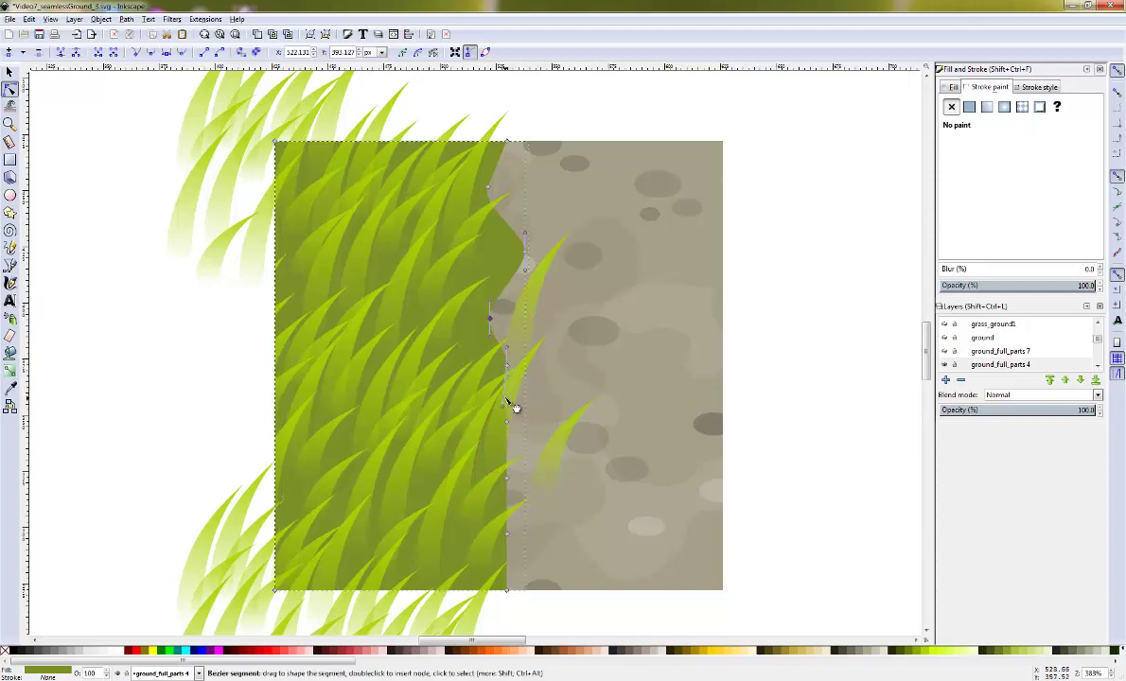
drag(509, 368, 549, 367)
drag(506, 423, 523, 418)
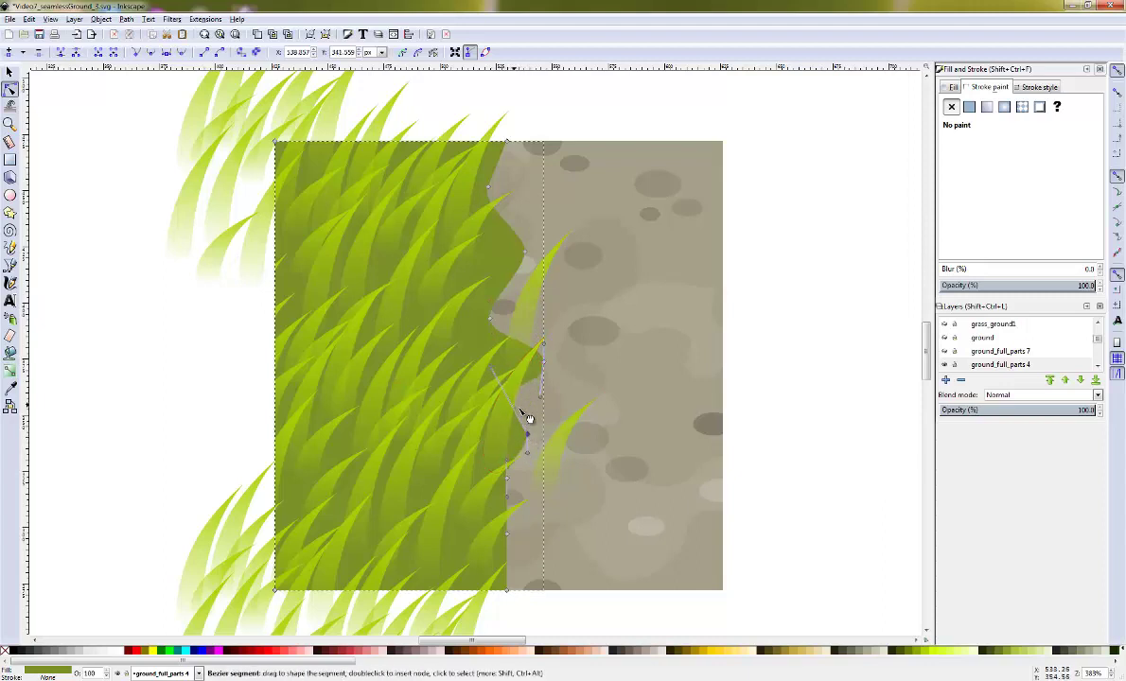
click(527, 432)
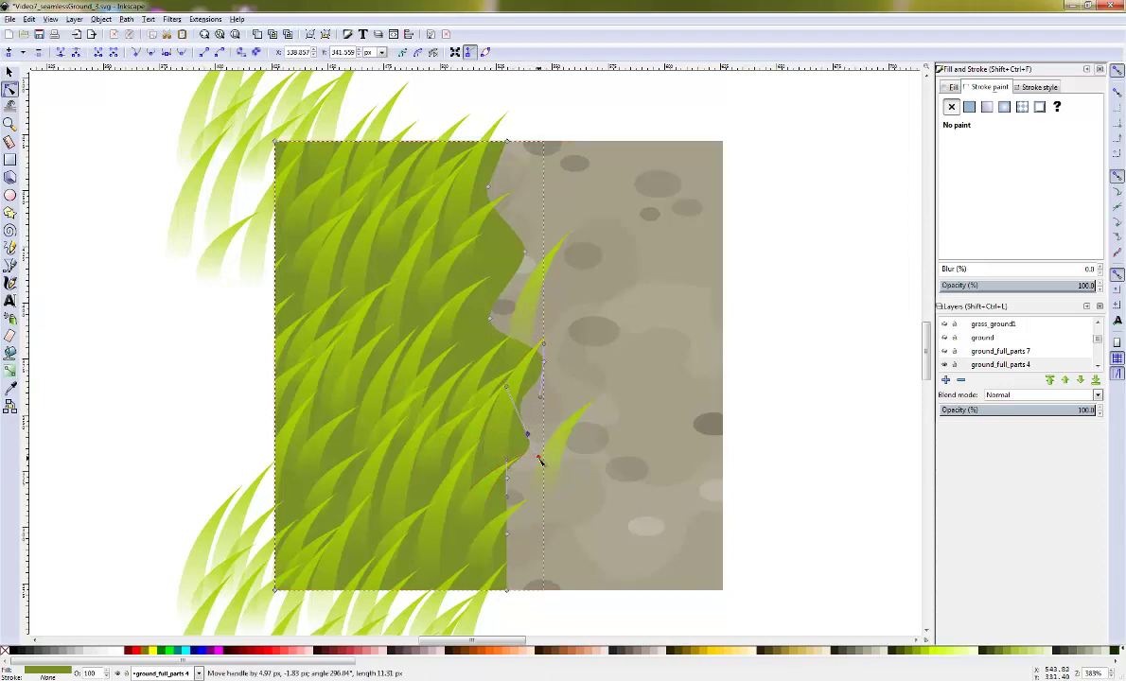
drag(507, 482, 505, 497)
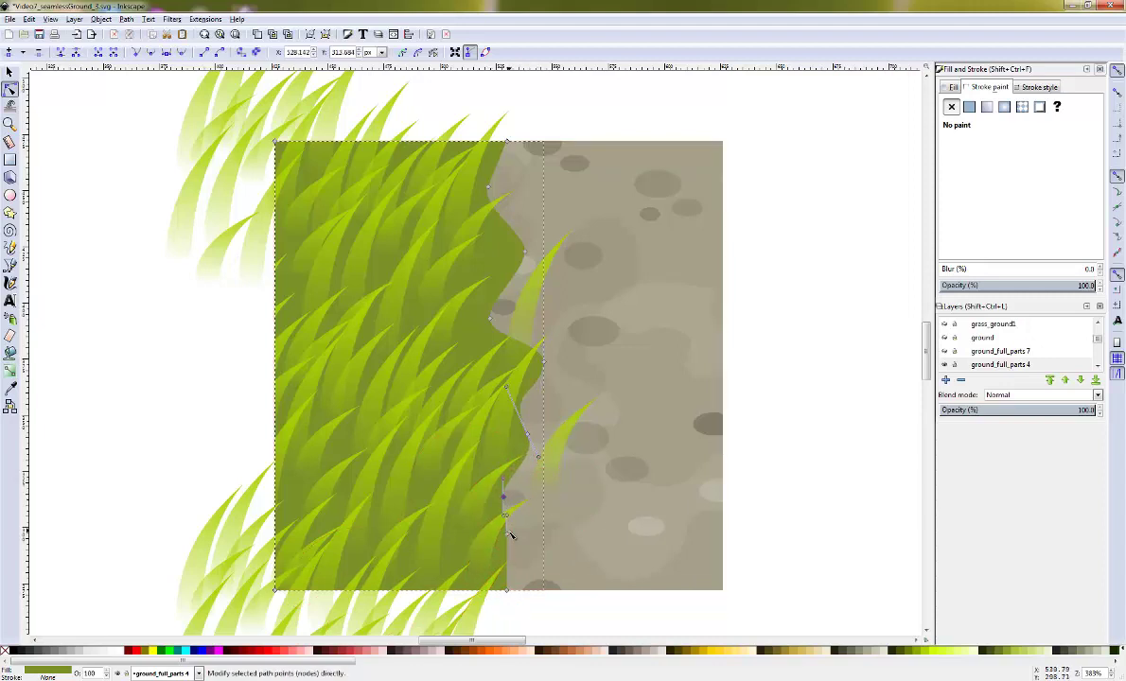
mouse_move(508, 532)
mouse_down()
mouse_move(522, 546)
mouse_move(512, 552)
mouse_up()
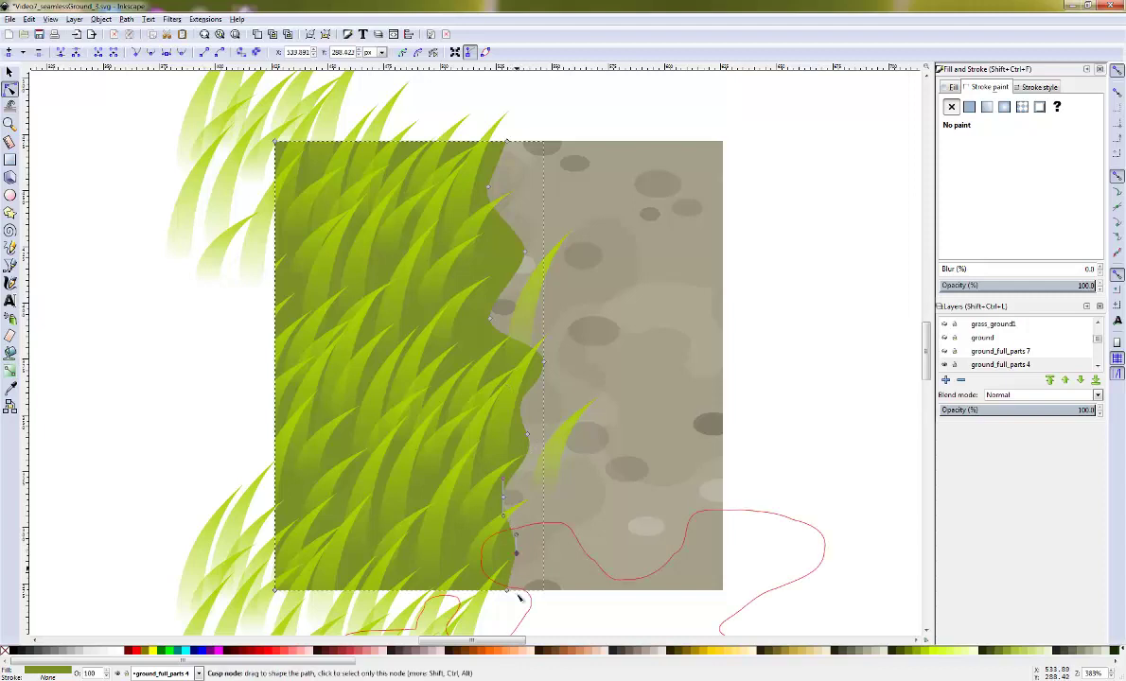
click(508, 591)
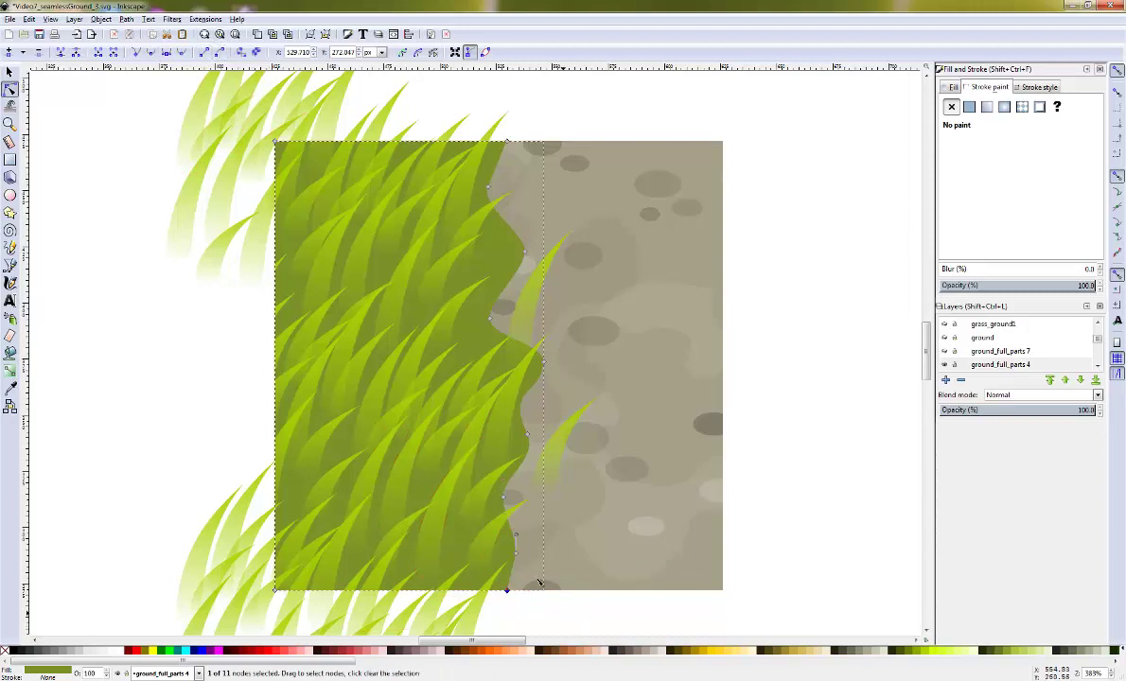
- Refine the upper and lower edge nodes to smooth the wavy border
click(508, 143)
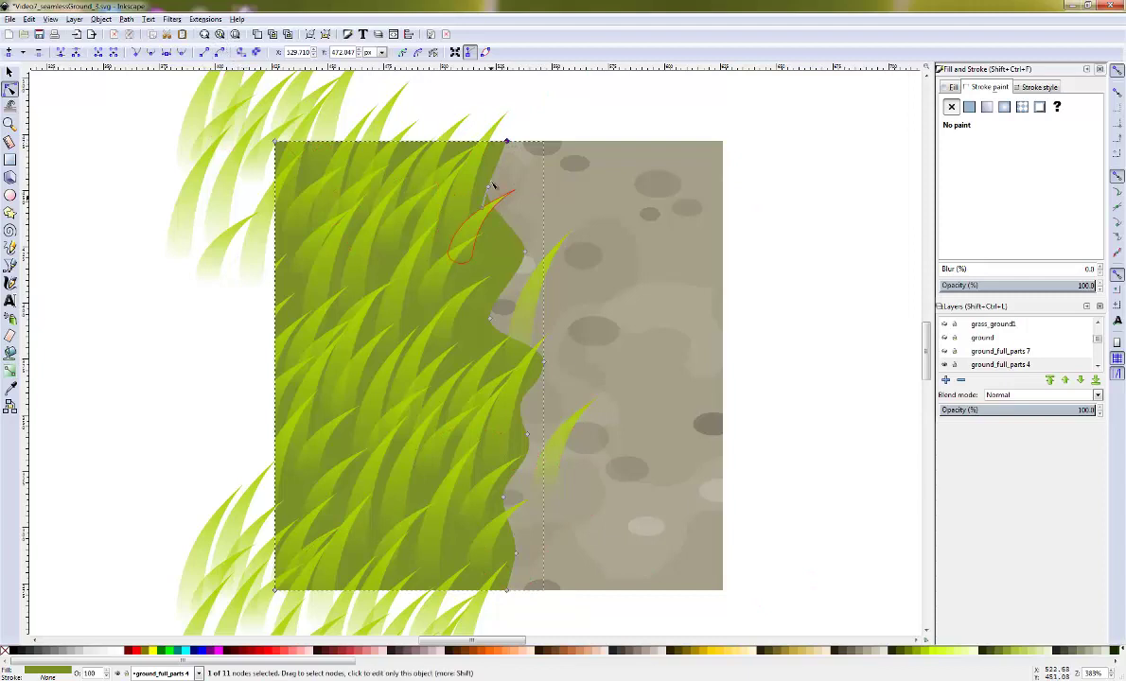
key(Escape)
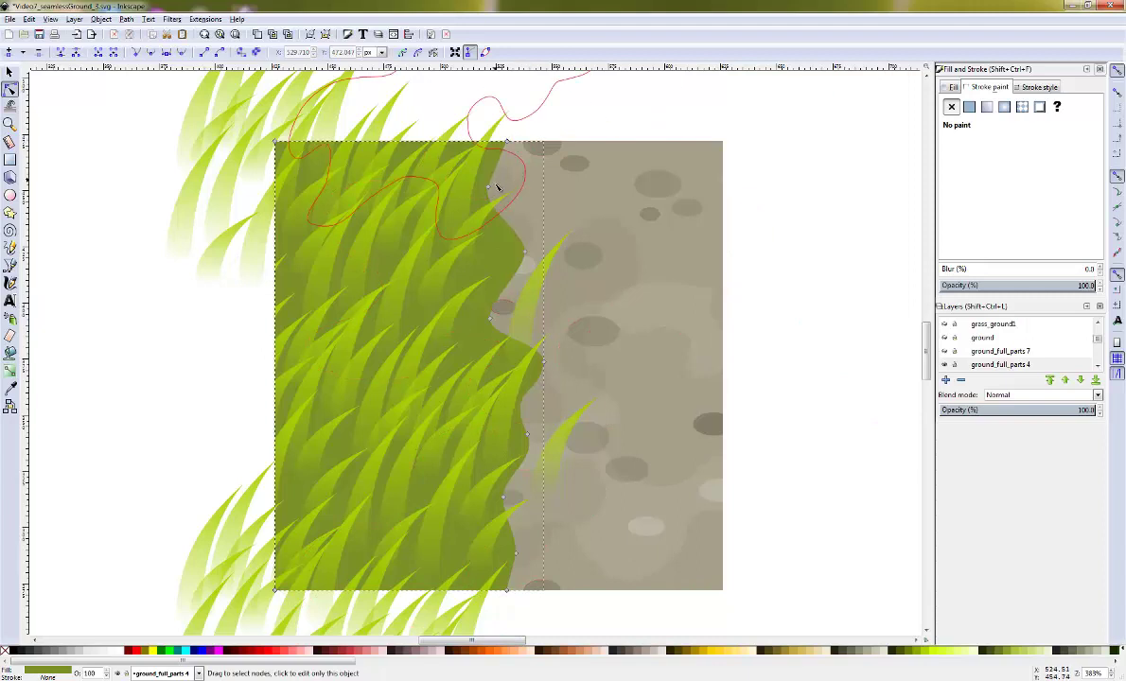
drag(494, 189, 508, 163)
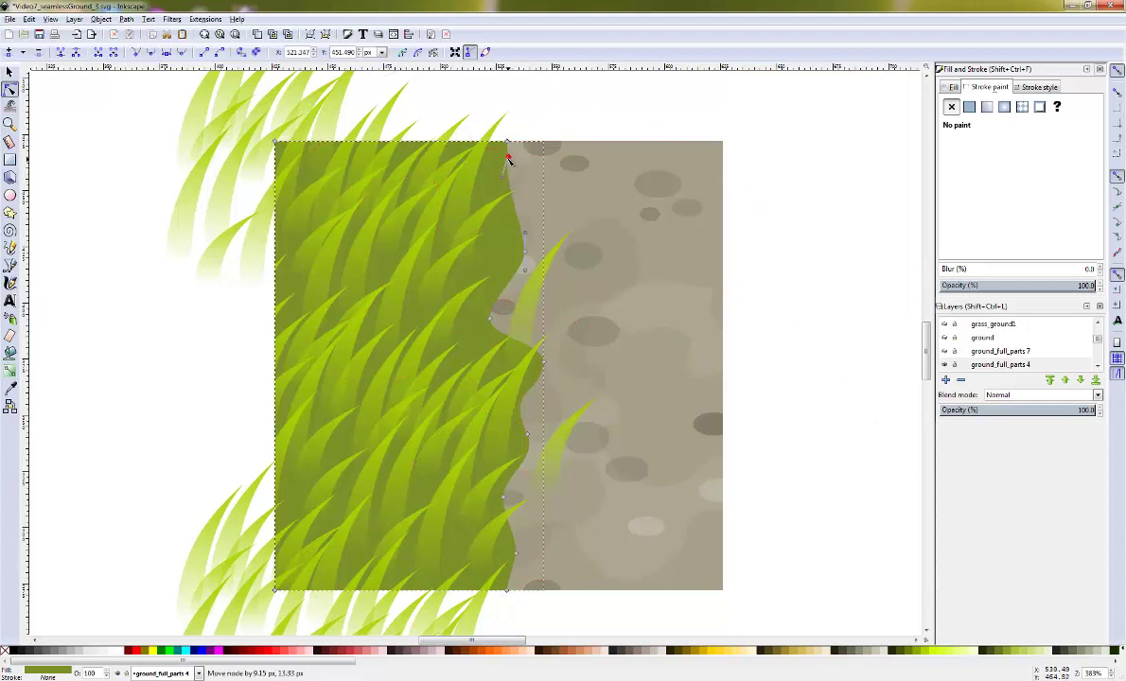
drag(508, 151, 509, 154)
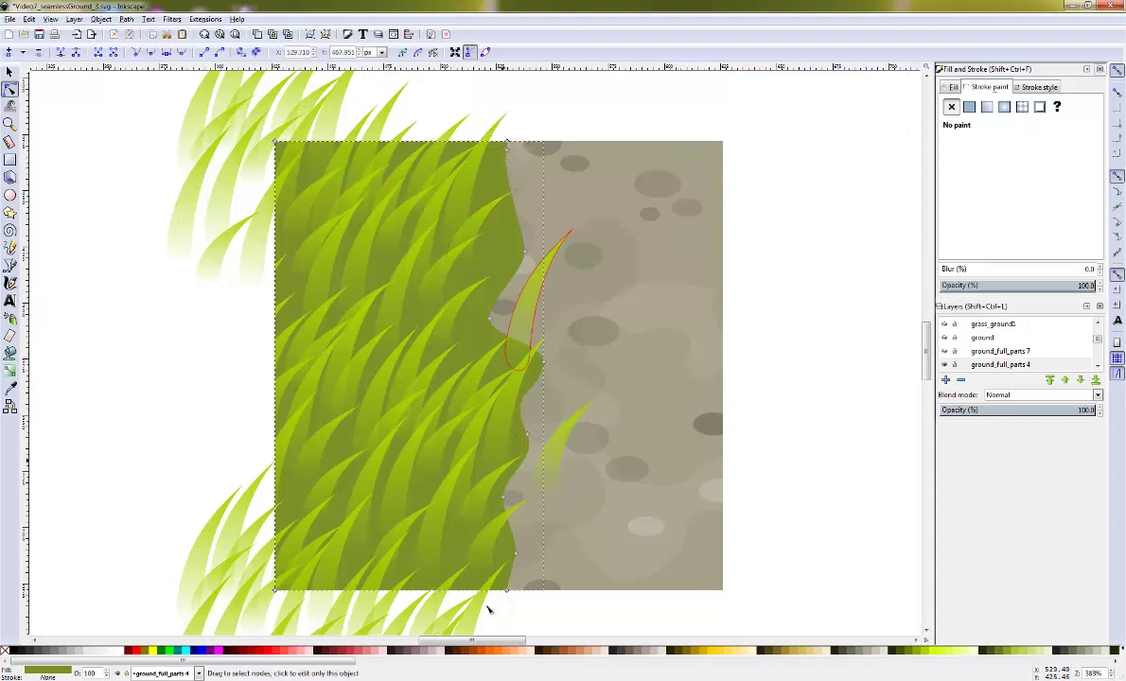
mouse_move(517, 556)
mouse_down()
mouse_move(509, 586)
mouse_move(497, 562)
mouse_move(516, 552)
mouse_move(492, 539)
mouse_up()
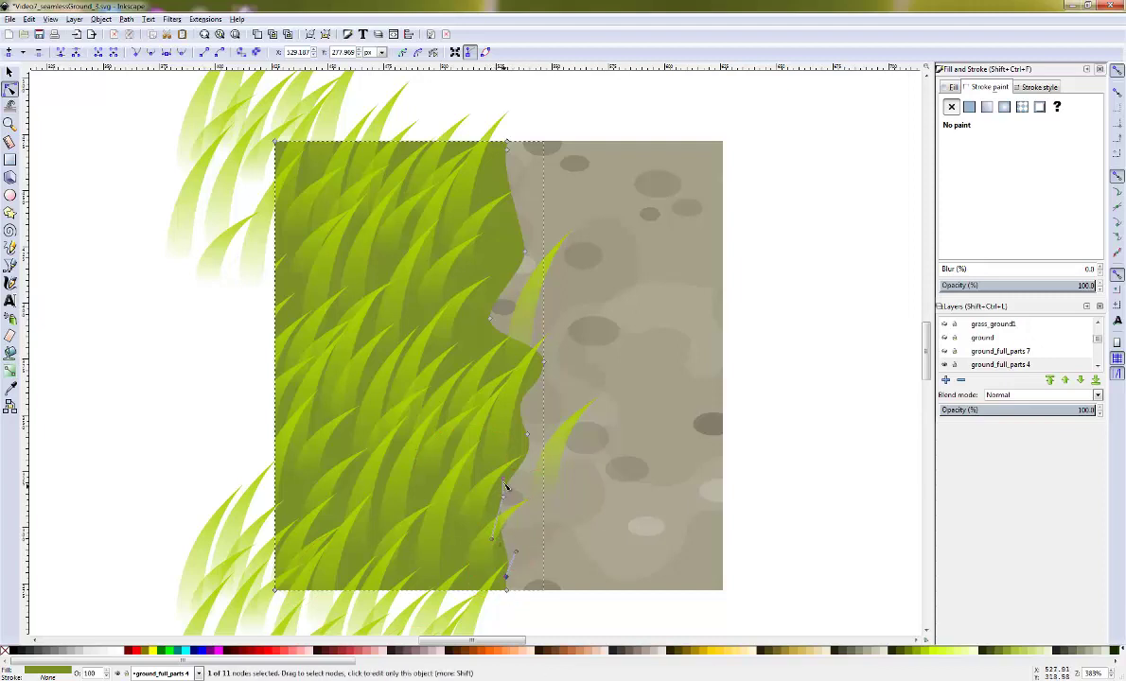
drag(512, 484, 516, 476)
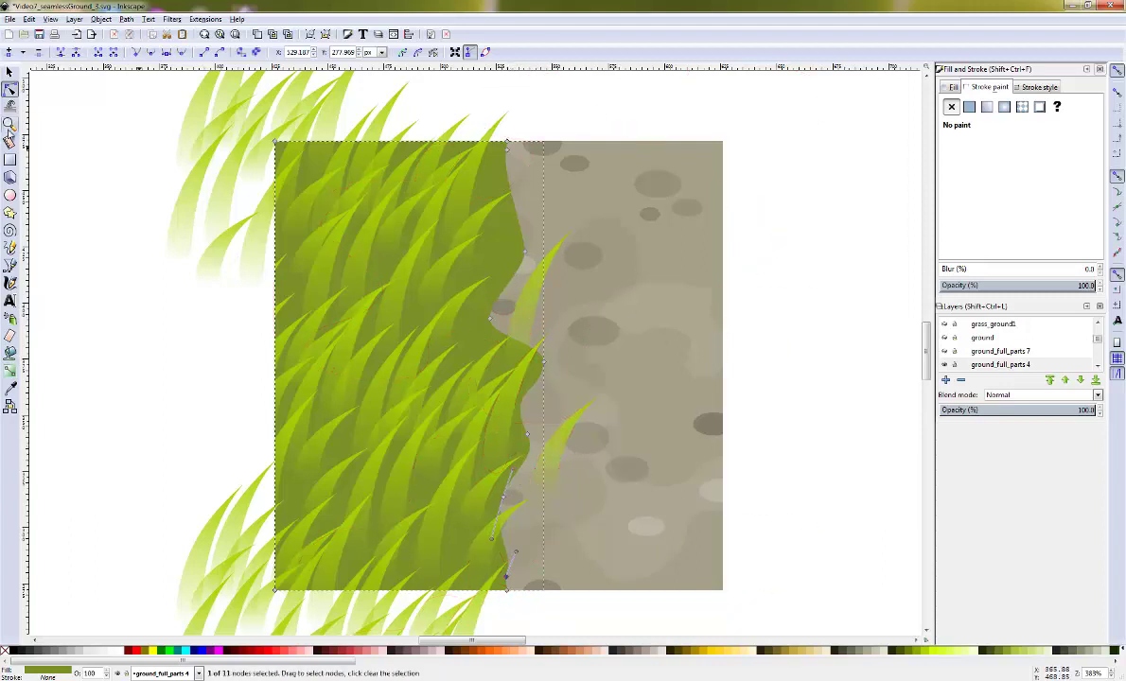
- Move a small grass blade up-left onto the grass-dirt border, then view the whole page
key(s)
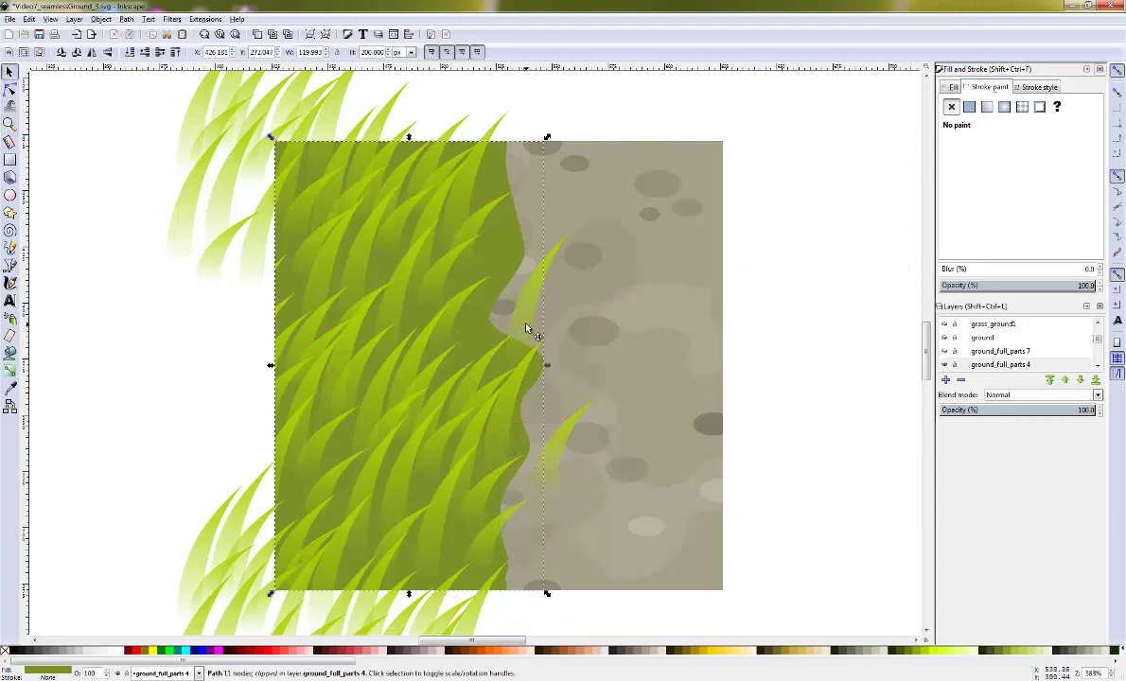
click(527, 329)
mouse_move(549, 274)
mouse_down()
mouse_move(523, 223)
mouse_move(544, 456)
mouse_move(504, 330)
mouse_up()
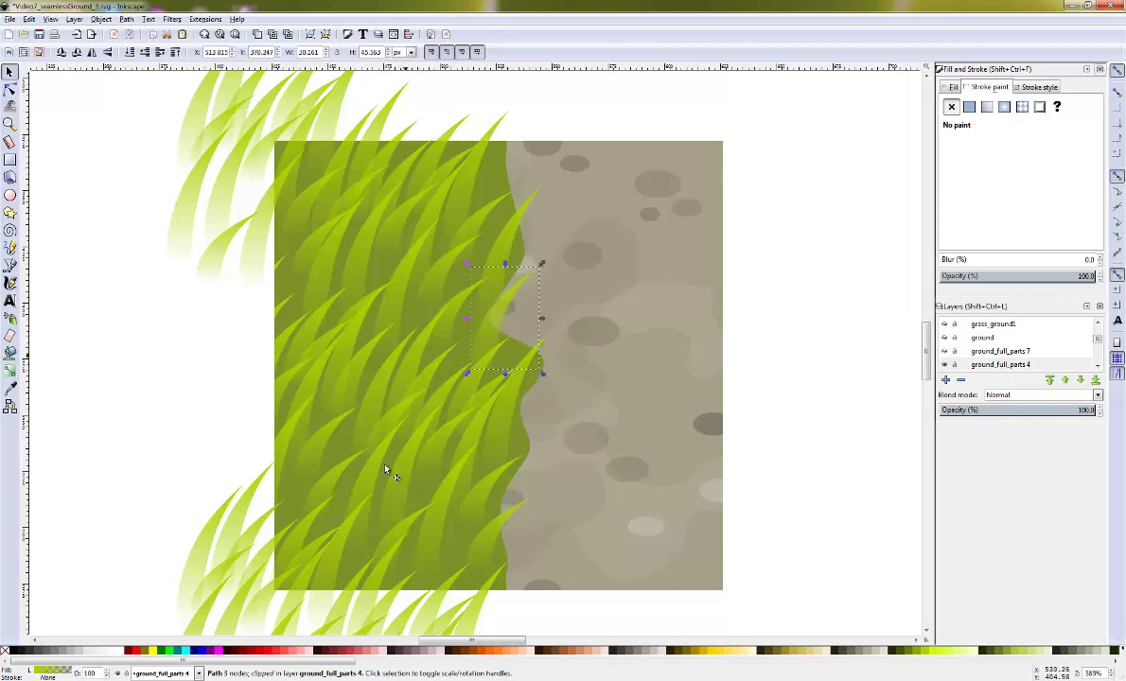
scroll(794, 448, down, 1)
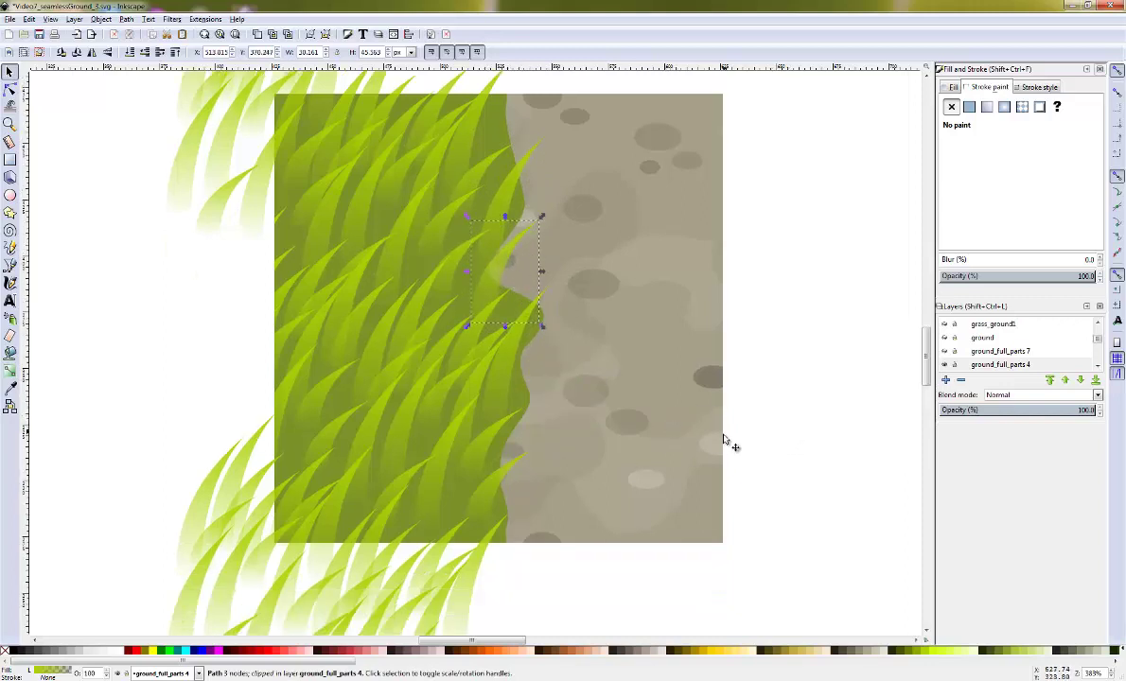
scroll(615, 407, down, 2)
key(5)
- Try moving the spare grass clump toward the tile, then undo the move and deselect
click(752, 374)
drag(774, 379, 674, 332)
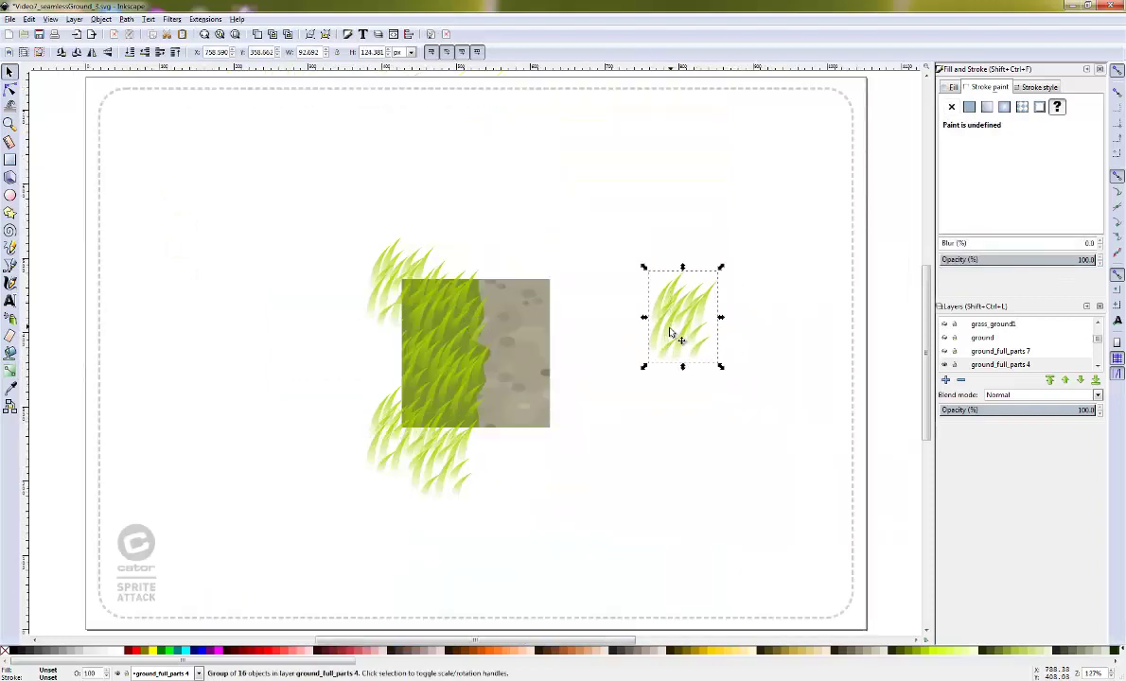
right_click(681, 319)
click(694, 438)
- Place a blade and its copy along the border, parking a spare blade beside the clump
click(480, 379)
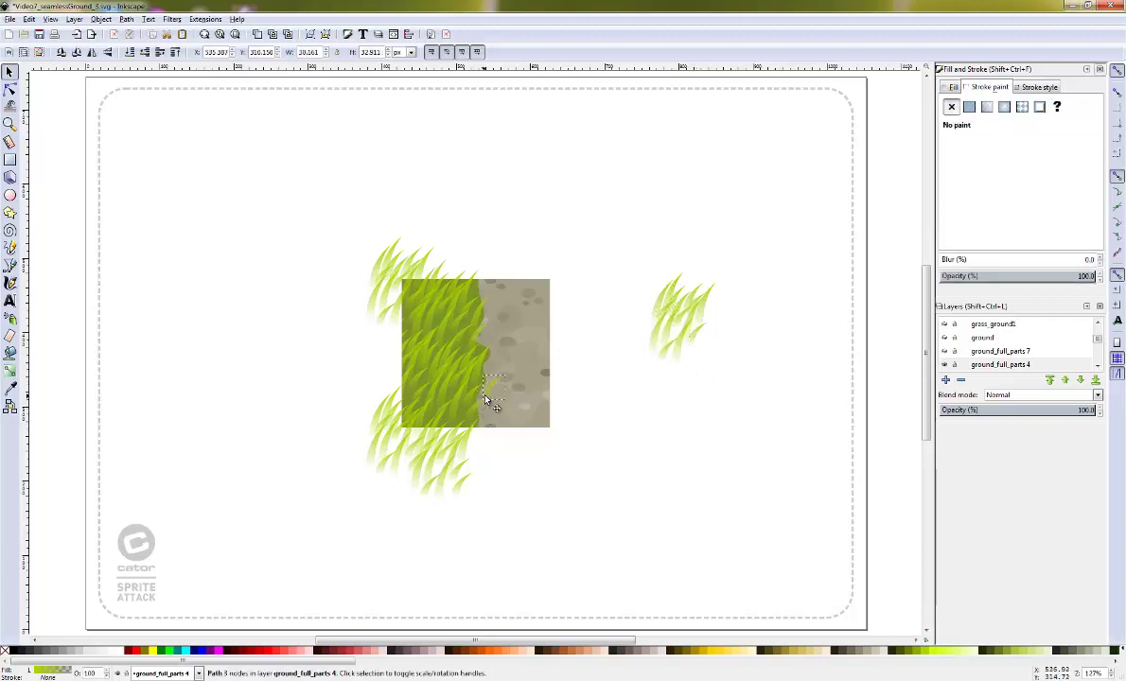
drag(494, 384, 487, 339)
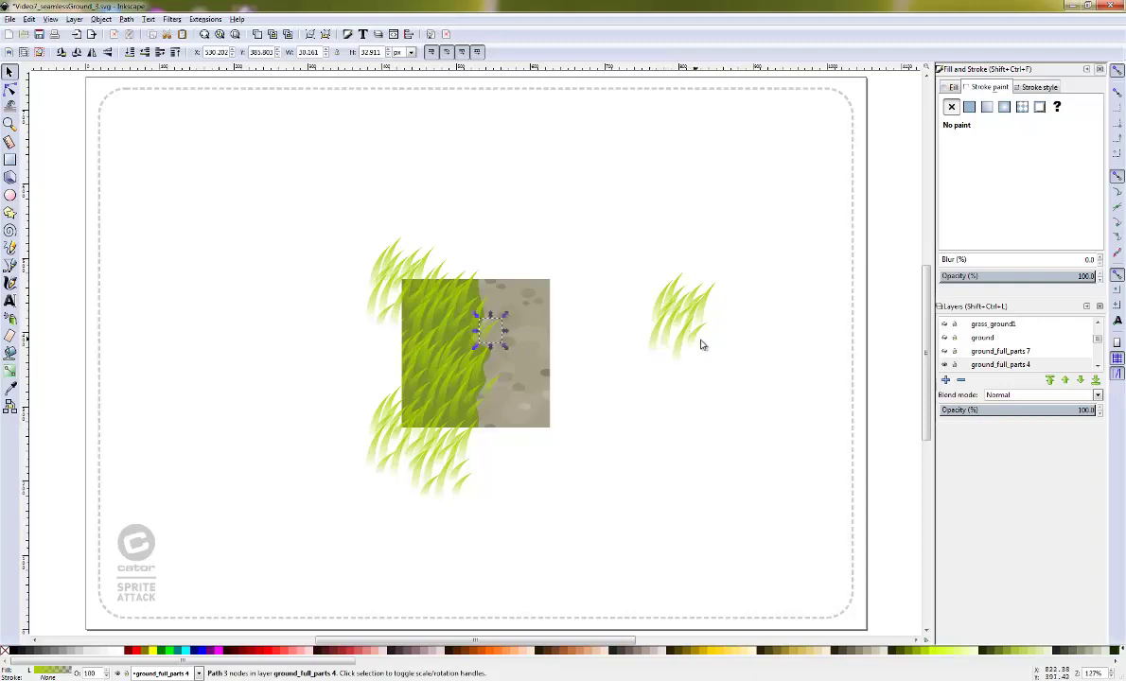
key(ctrl+v)
mouse_move(465, 376)
mouse_down()
mouse_move(500, 370)
mouse_move(496, 333)
mouse_up()
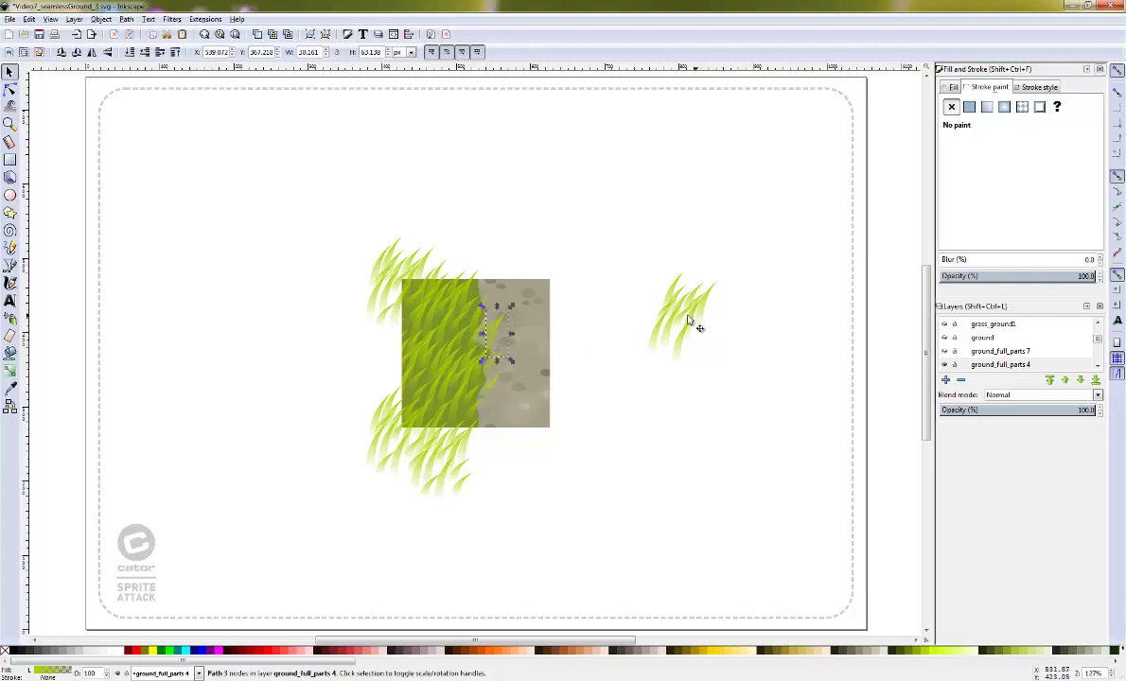
drag(696, 322, 683, 317)
drag(679, 322, 707, 343)
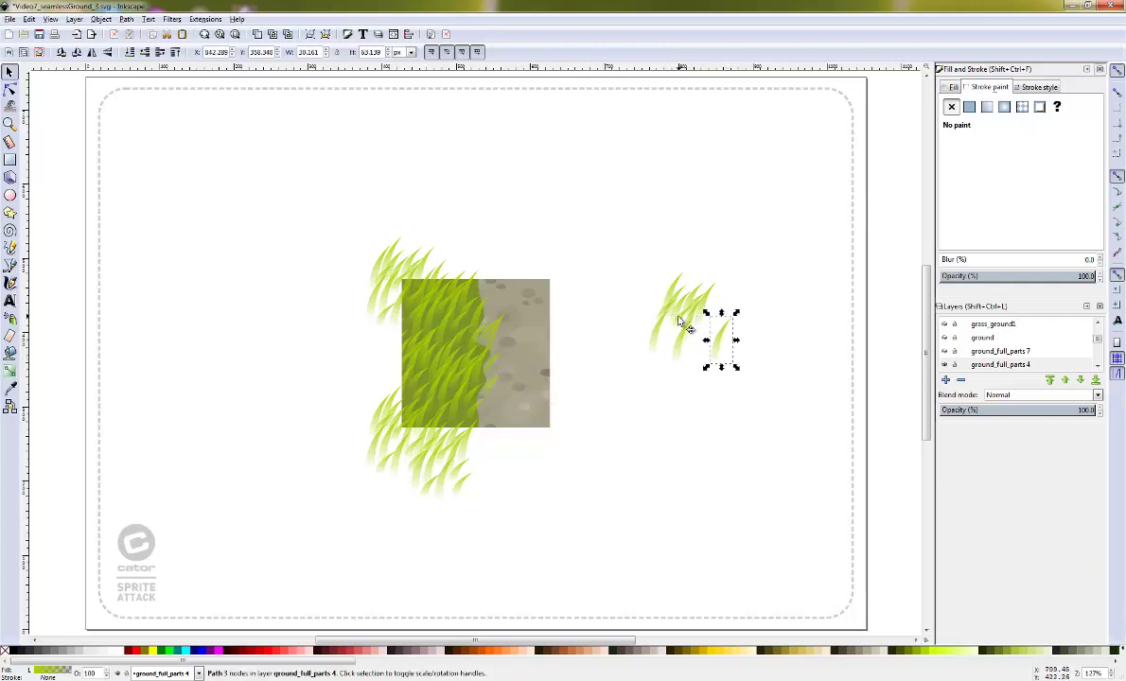
- Bring blades from the spare clump onto the border, dropping one below the tile's bottom edge
drag(459, 366, 486, 412)
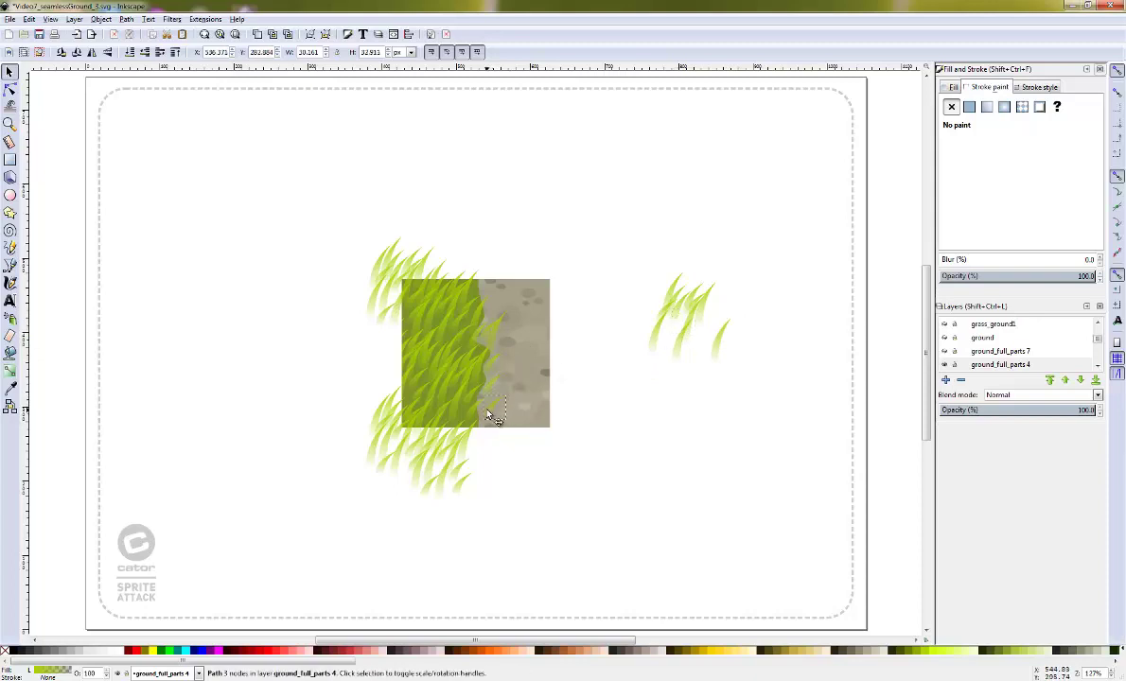
drag(719, 331, 486, 306)
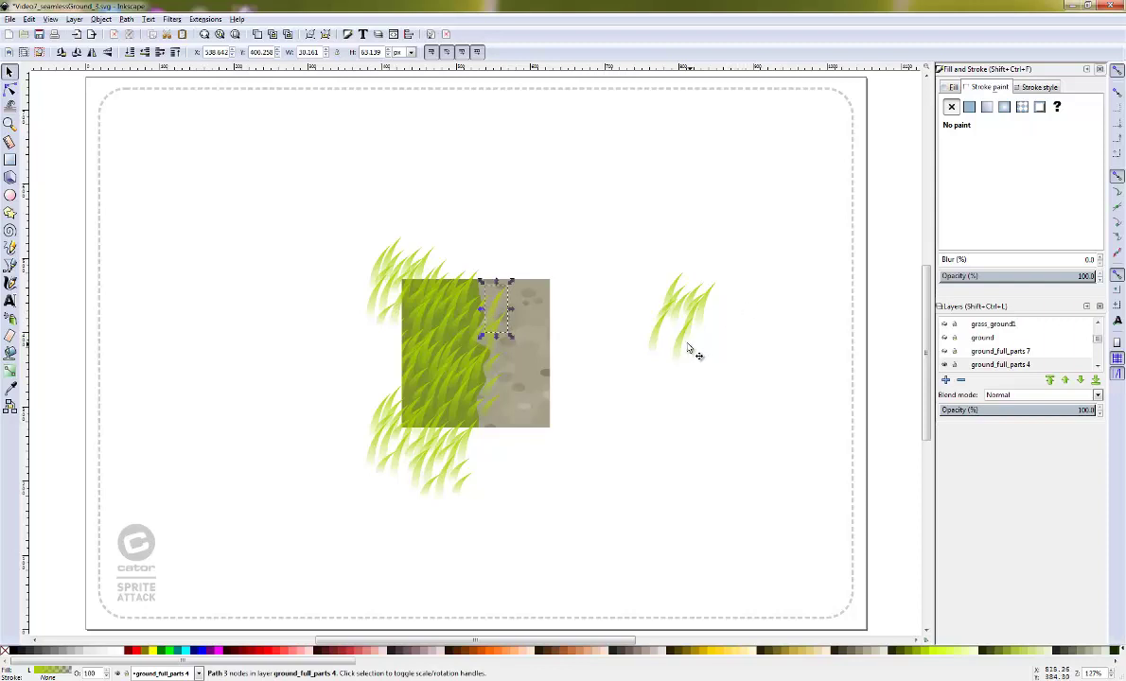
mouse_move(662, 349)
mouse_down()
mouse_move(503, 286)
mouse_move(474, 306)
mouse_up()
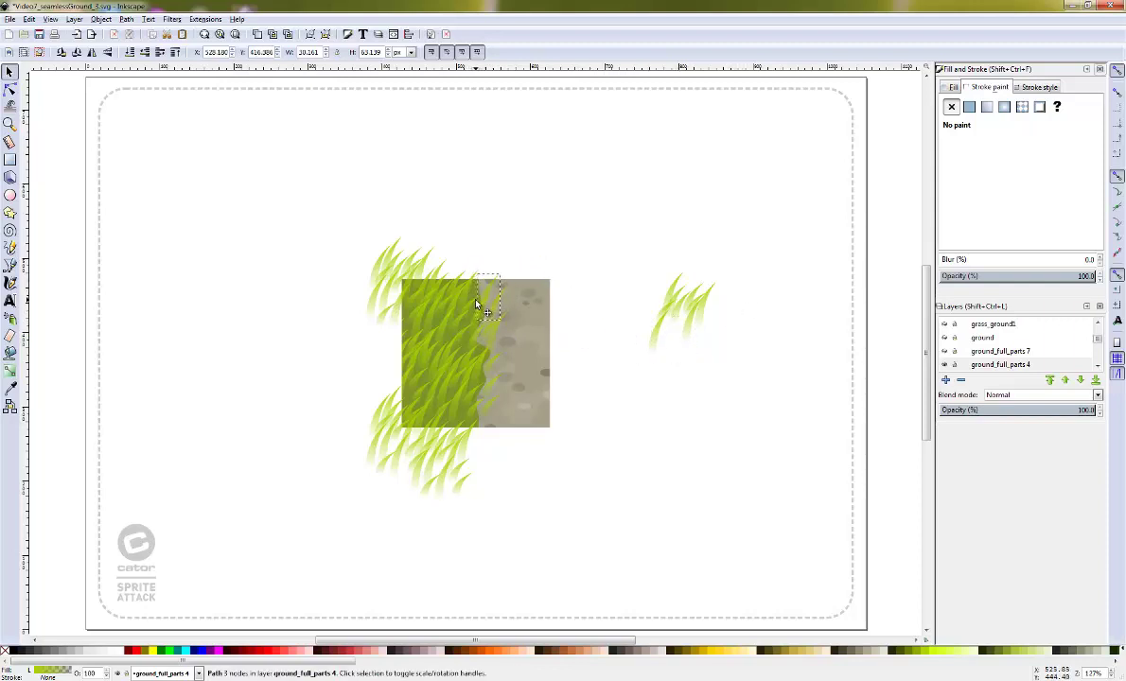
drag(475, 305, 487, 296)
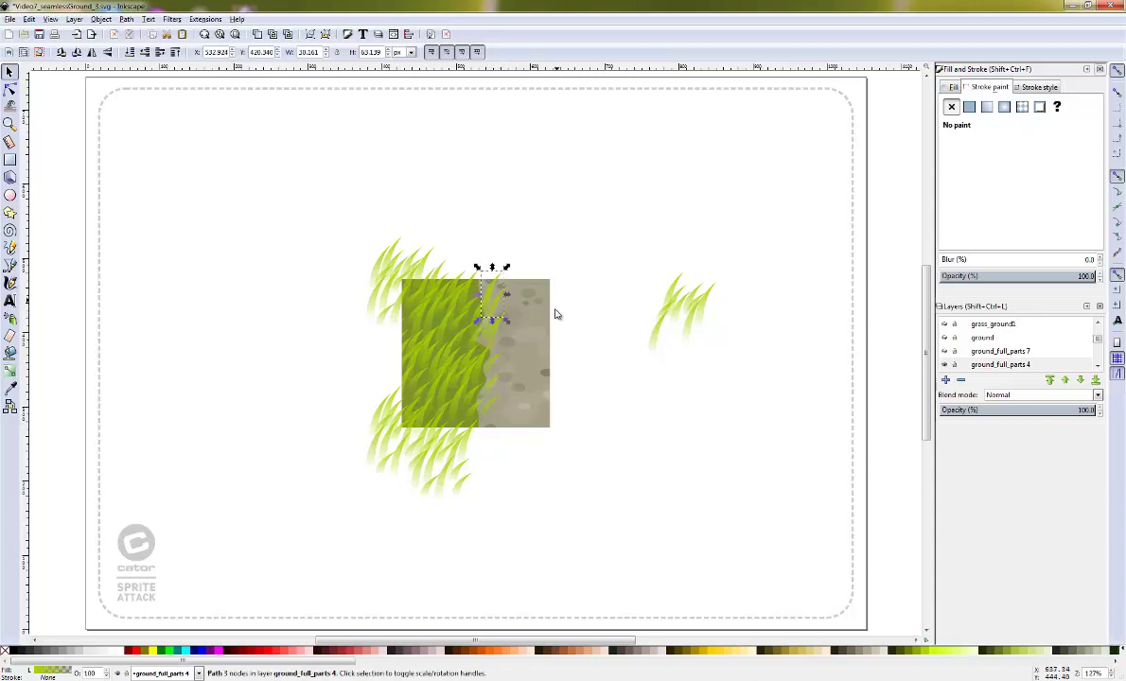
key(shift+Down)
key(shift+Down)
key(shift+Down)
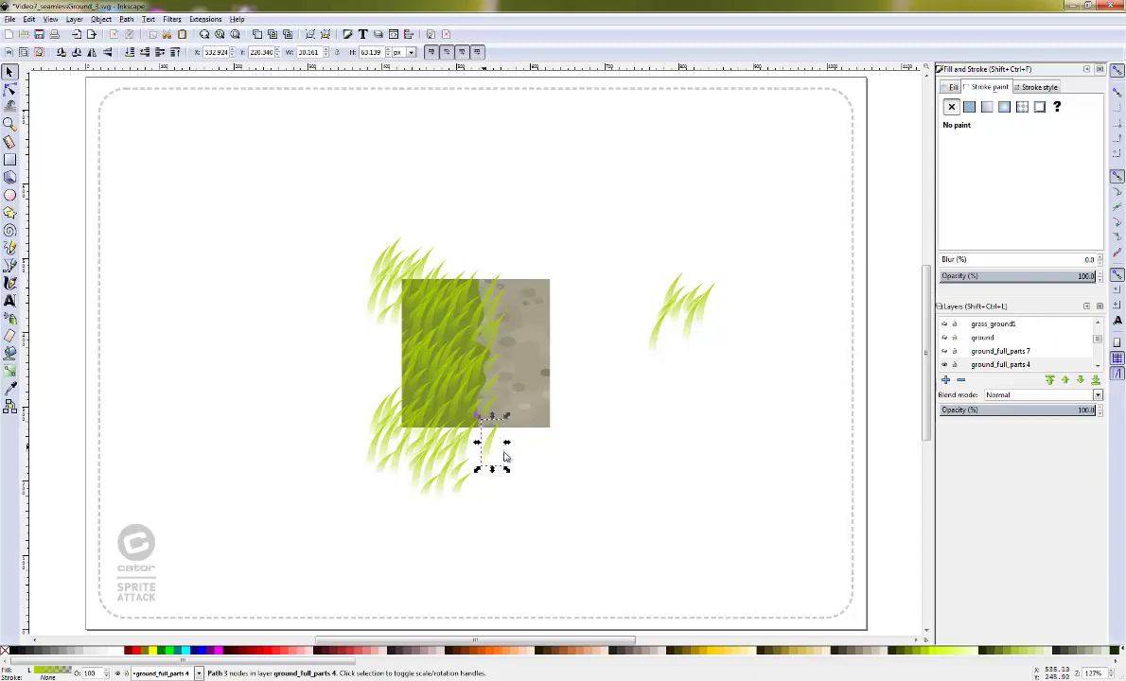
- Delete the whole spare grass clump and zoom in on the grass-dirt tile
key(s)
drag(620, 268, 754, 395)
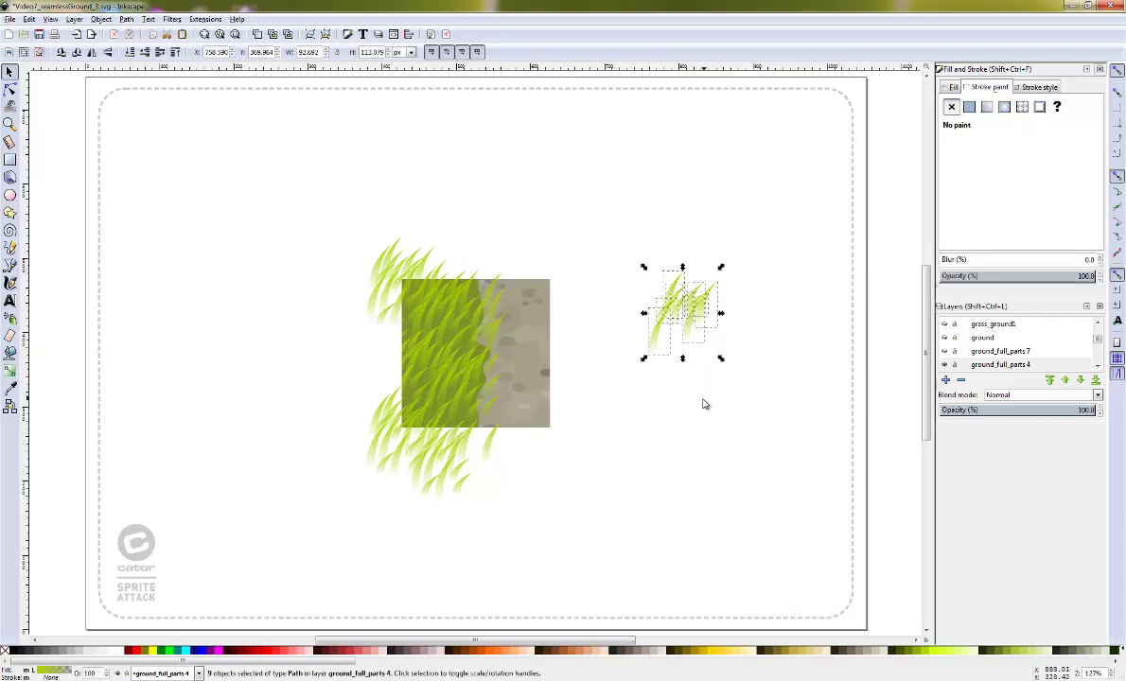
key(Delete)
key(z)
drag(380, 273, 604, 462)
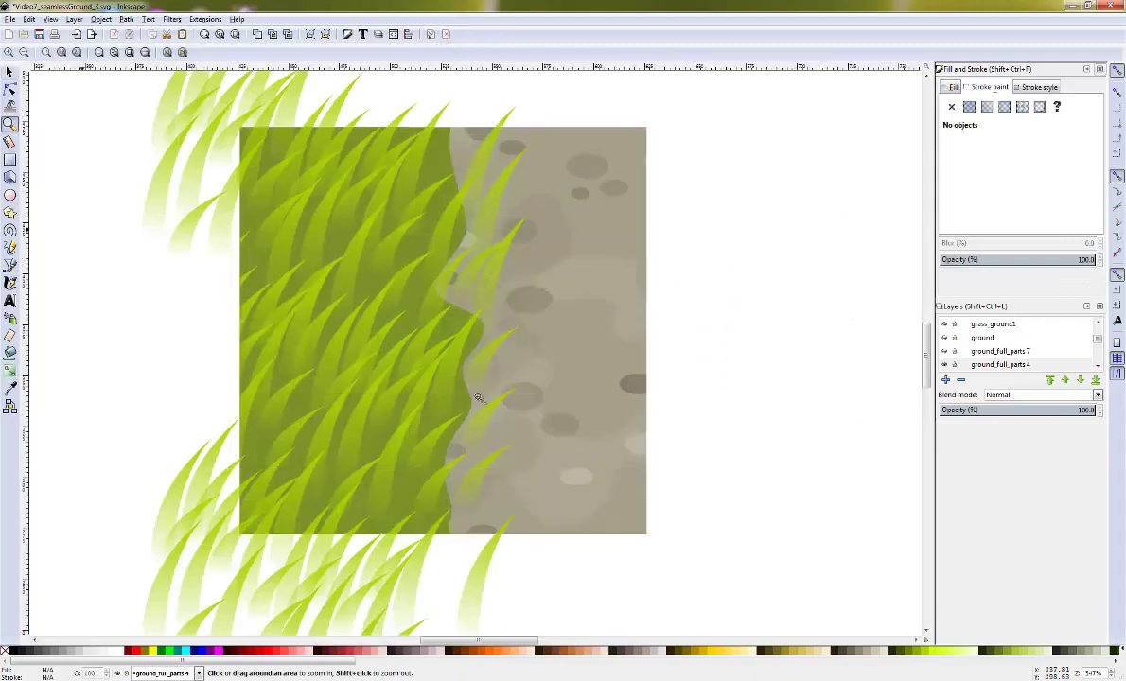
- Draw a small ellipse near the top of the grass edge and fill it with the grass's olive green
click(9, 195)
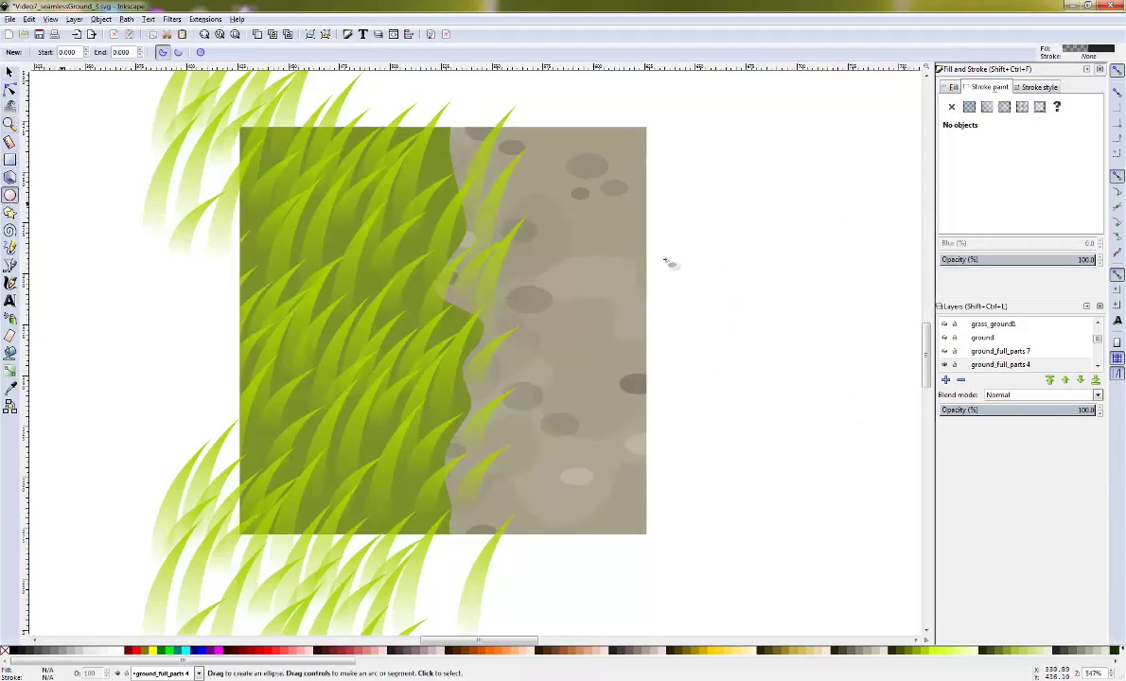
drag(439, 268, 497, 295)
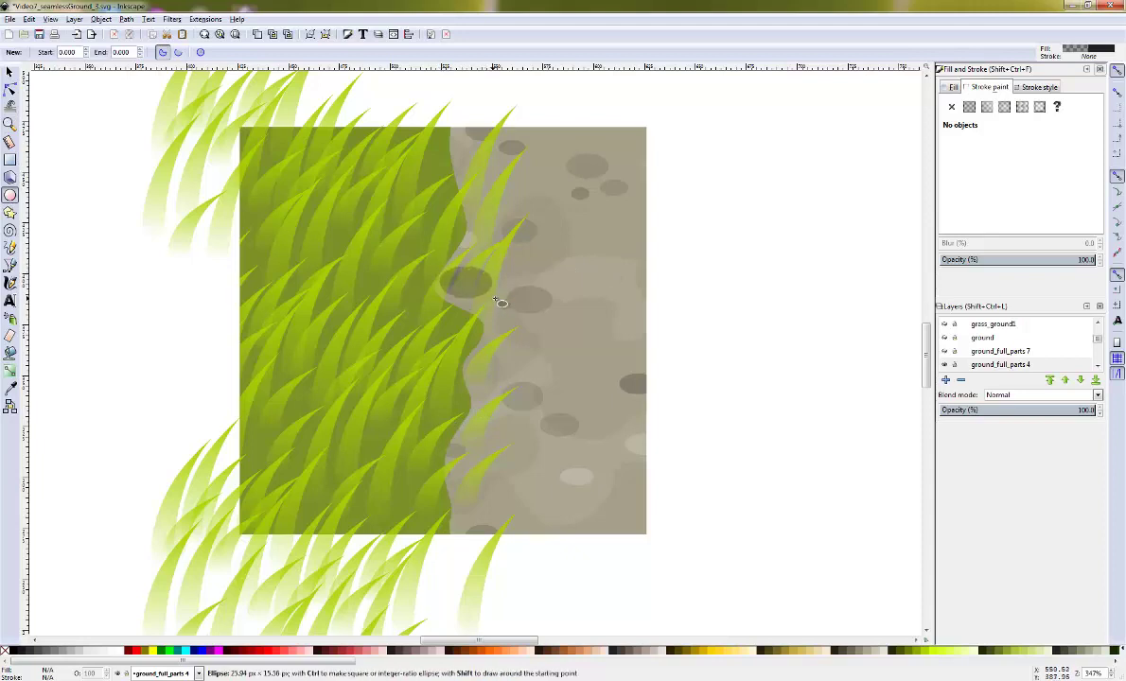
drag(453, 145, 476, 160)
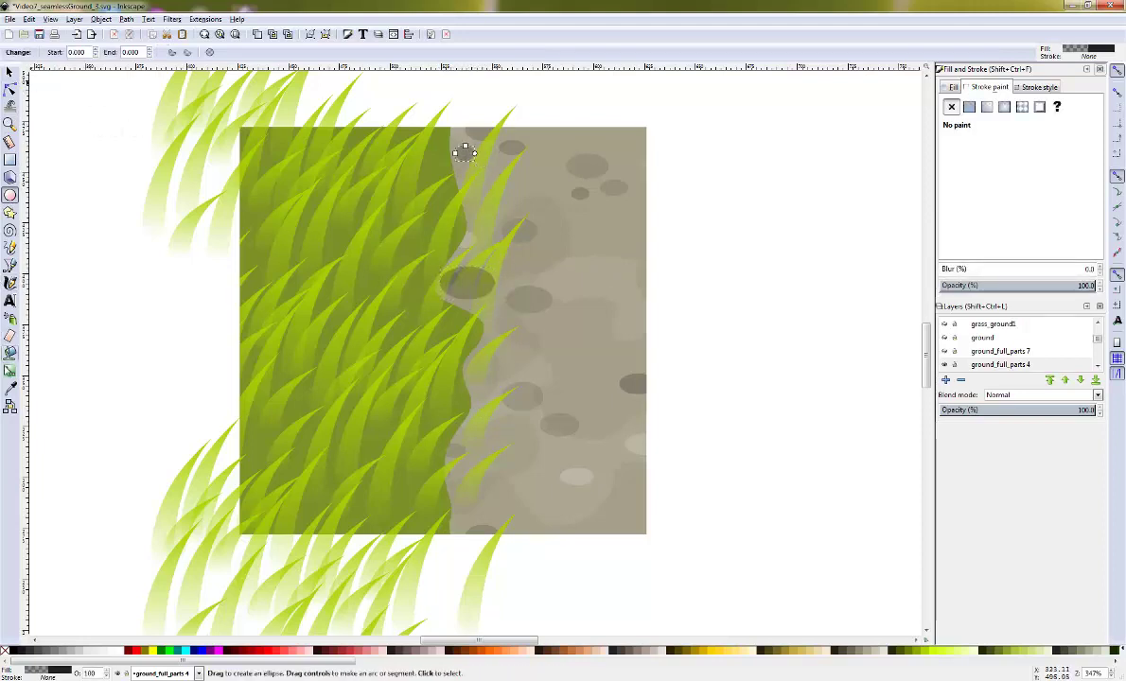
click(10, 388)
click(414, 508)
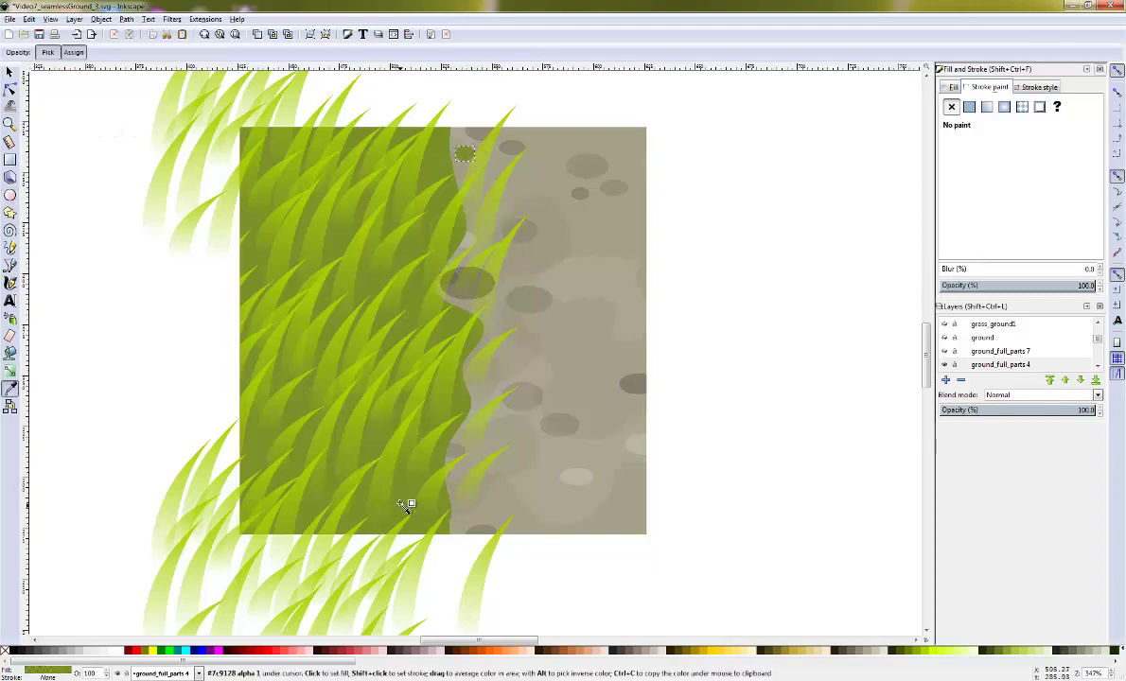
- Lower the green ellipse to the bottom and slide it down along the grass edge beneath the blades
click(7, 71)
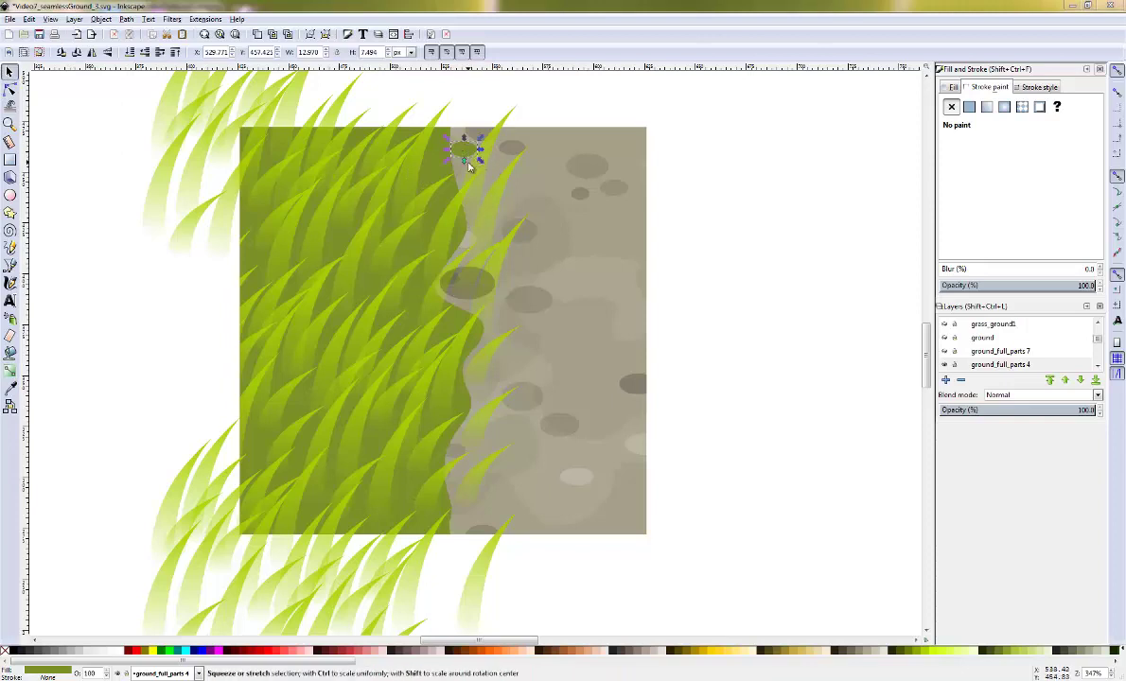
click(101, 19)
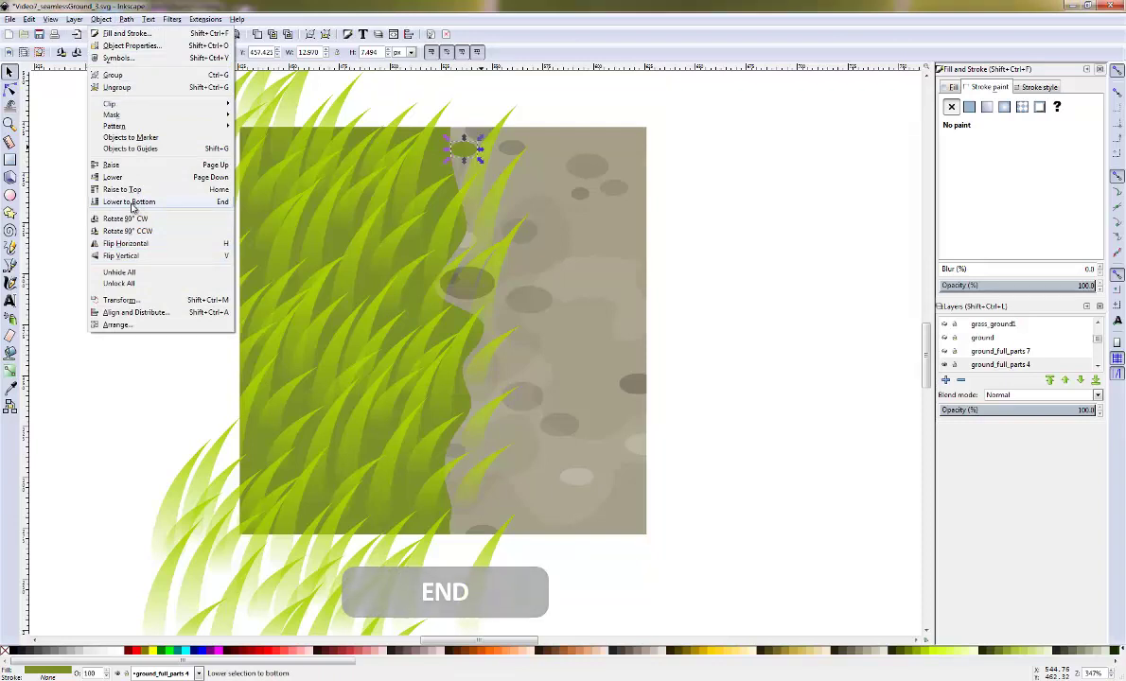
click(132, 202)
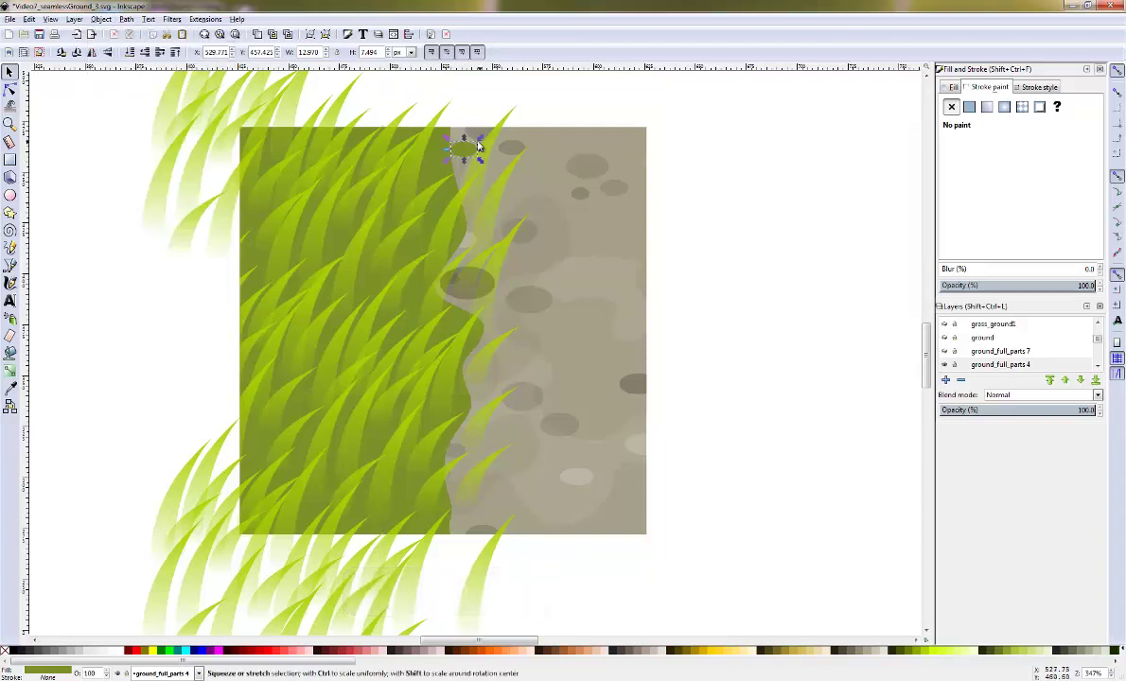
mouse_move(466, 148)
mouse_down()
mouse_move(471, 175)
mouse_move(491, 176)
mouse_move(464, 159)
mouse_move(490, 181)
mouse_move(460, 284)
mouse_move(488, 284)
mouse_up()
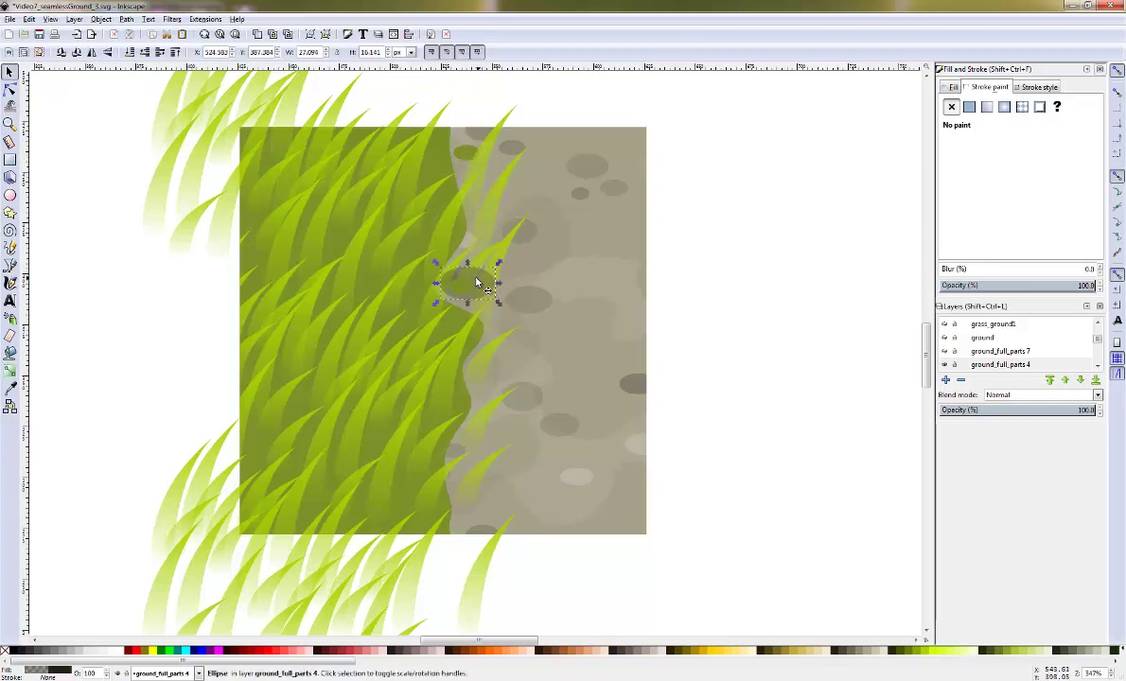
click(98, 19)
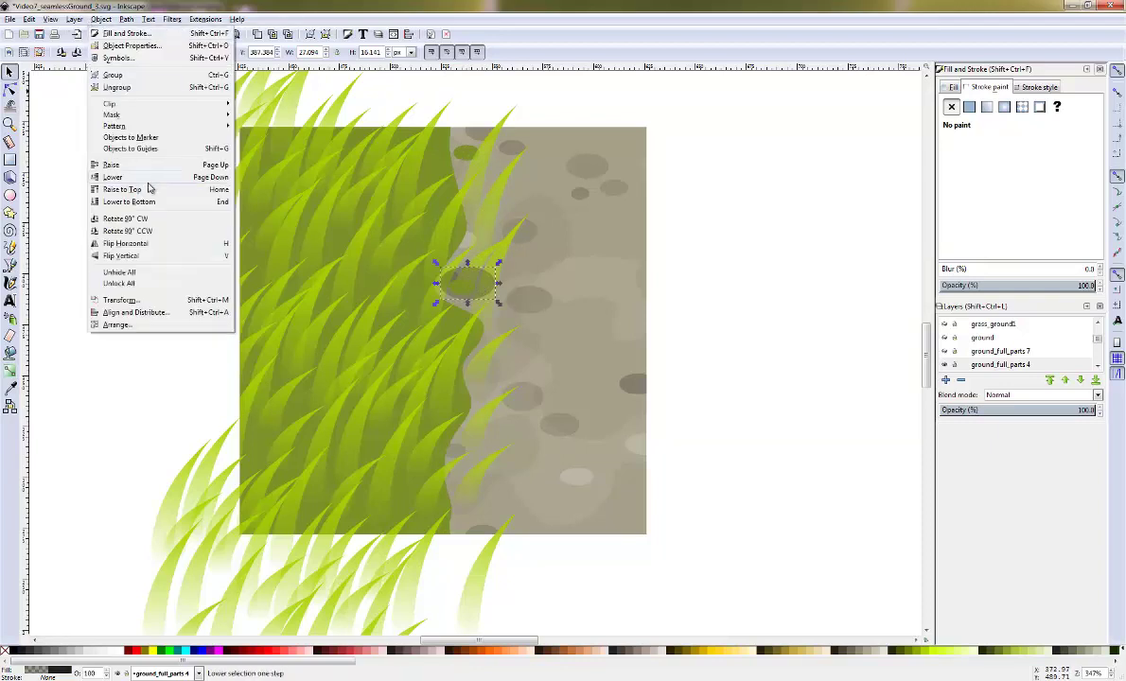
click(146, 197)
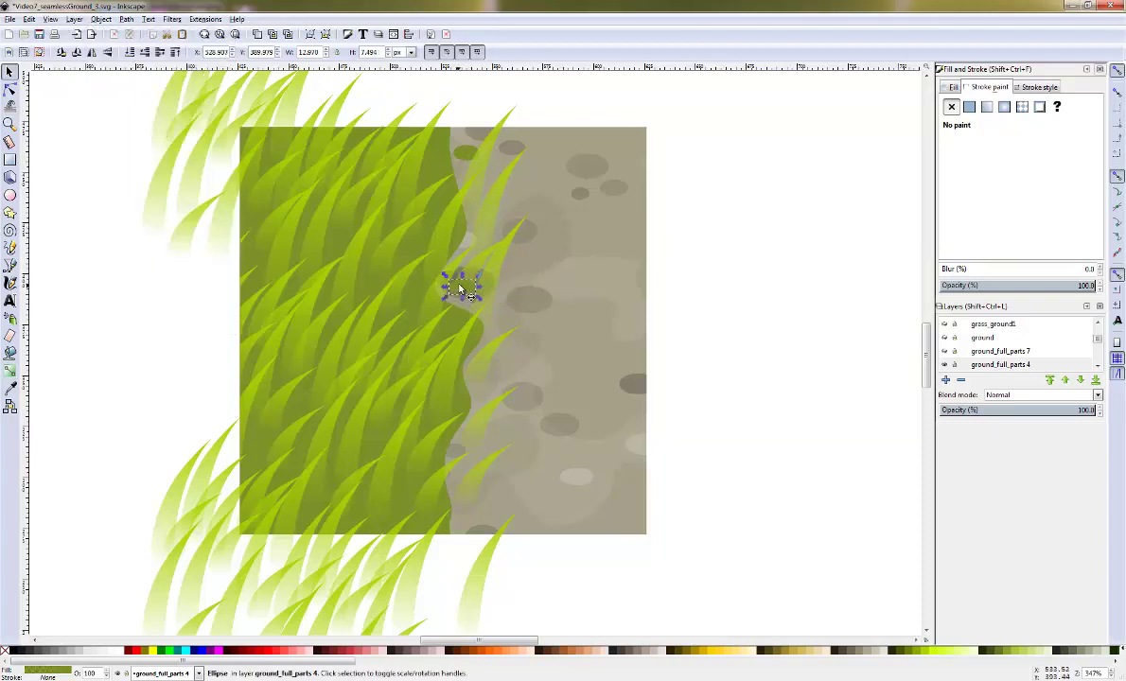
- Duplicate the green ellipse several times, spacing the copies down the grass edge toward the tile bottom
click(480, 299)
drag(494, 298, 502, 363)
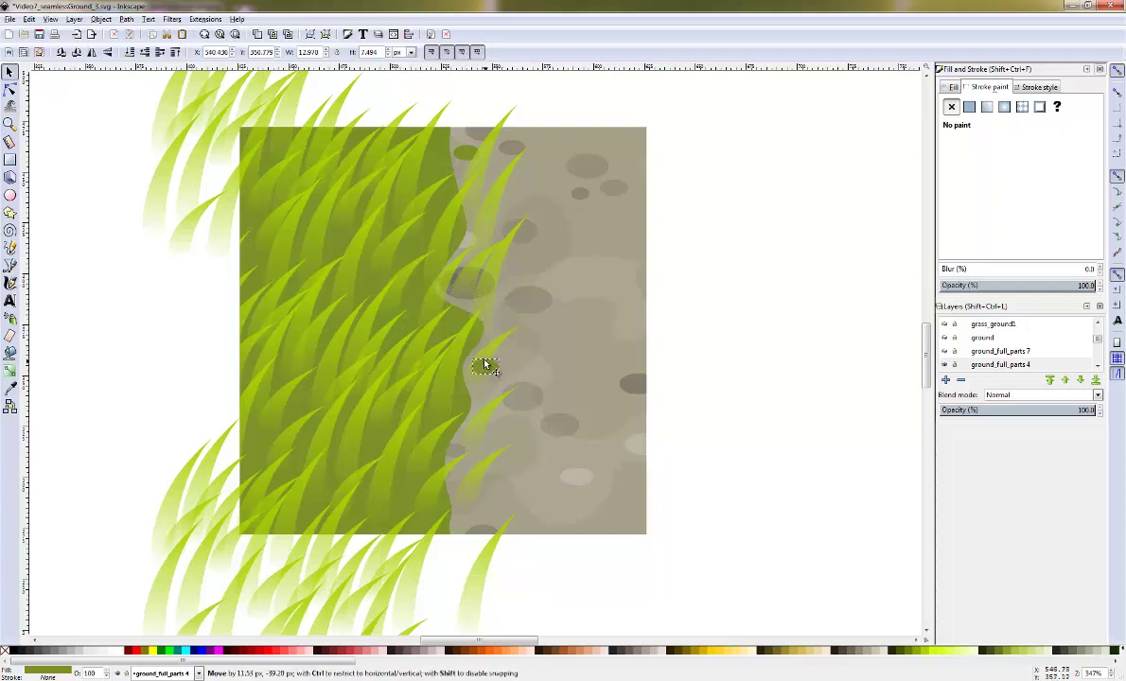
key(ctrl+d)
mouse_move(495, 367)
mouse_down()
mouse_move(486, 441)
mouse_move(520, 432)
mouse_move(489, 440)
mouse_move(522, 401)
mouse_up()
key(ctrl+d)
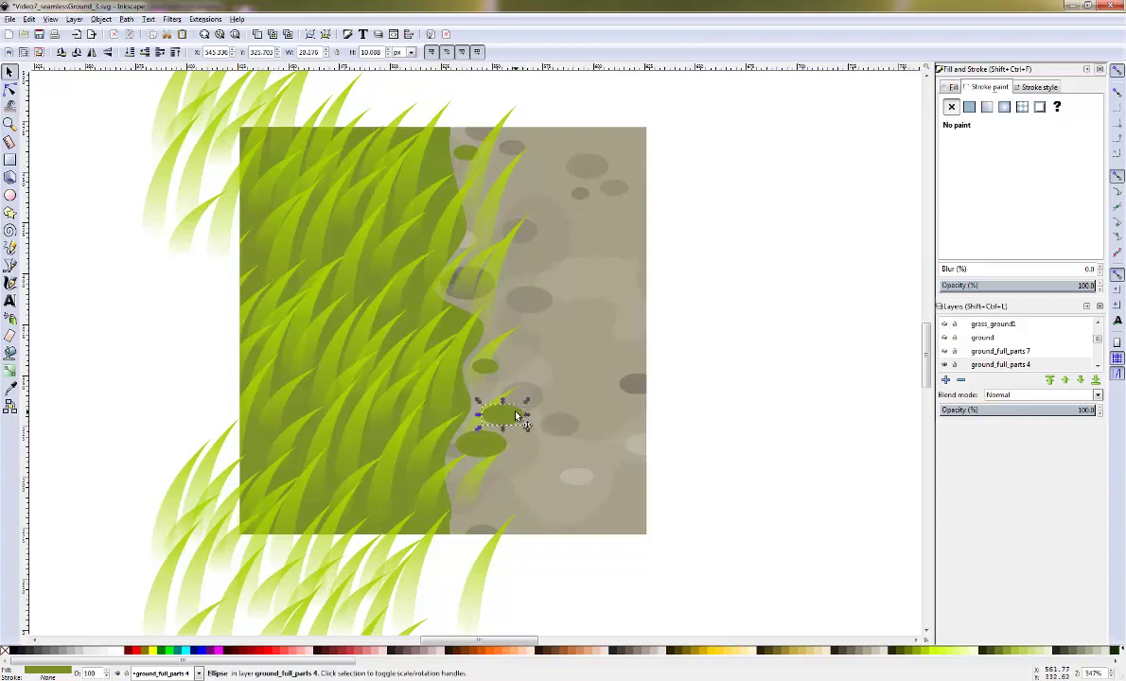
drag(515, 414, 536, 509)
drag(519, 458, 504, 510)
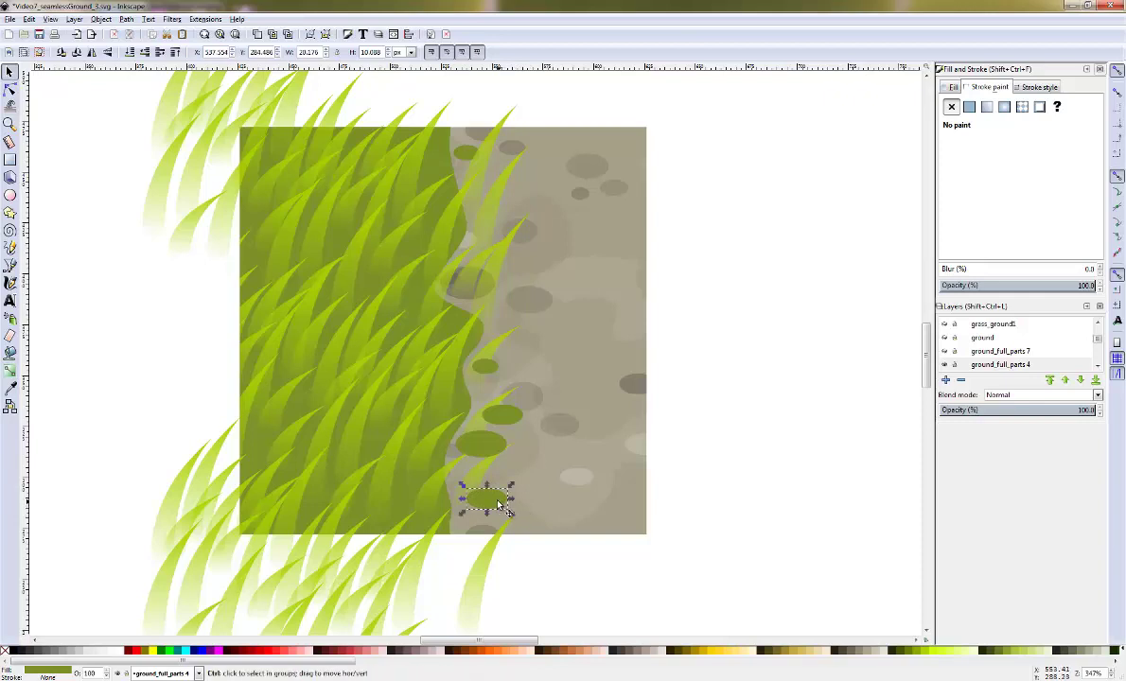
key(ctrl+d)
drag(498, 506, 526, 471)
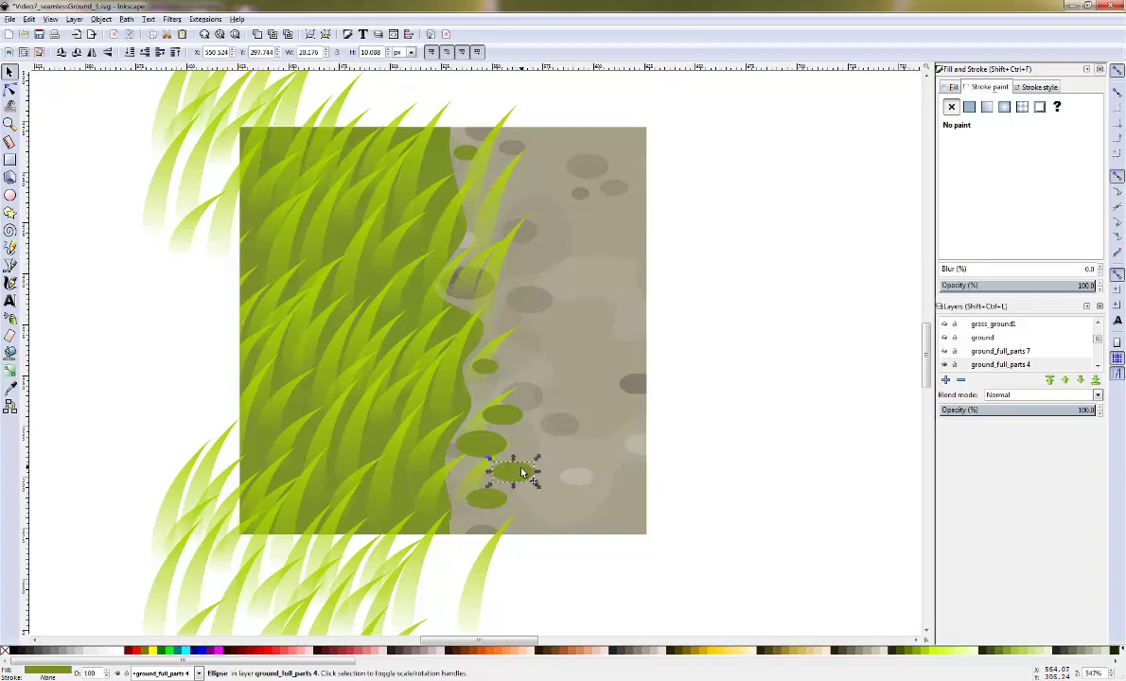
- Send the four lower green ellipses to the bottom of the stack, beneath the grass
shift+click(482, 444)
shift+click(506, 414)
shift+click(486, 499)
click(73, 19)
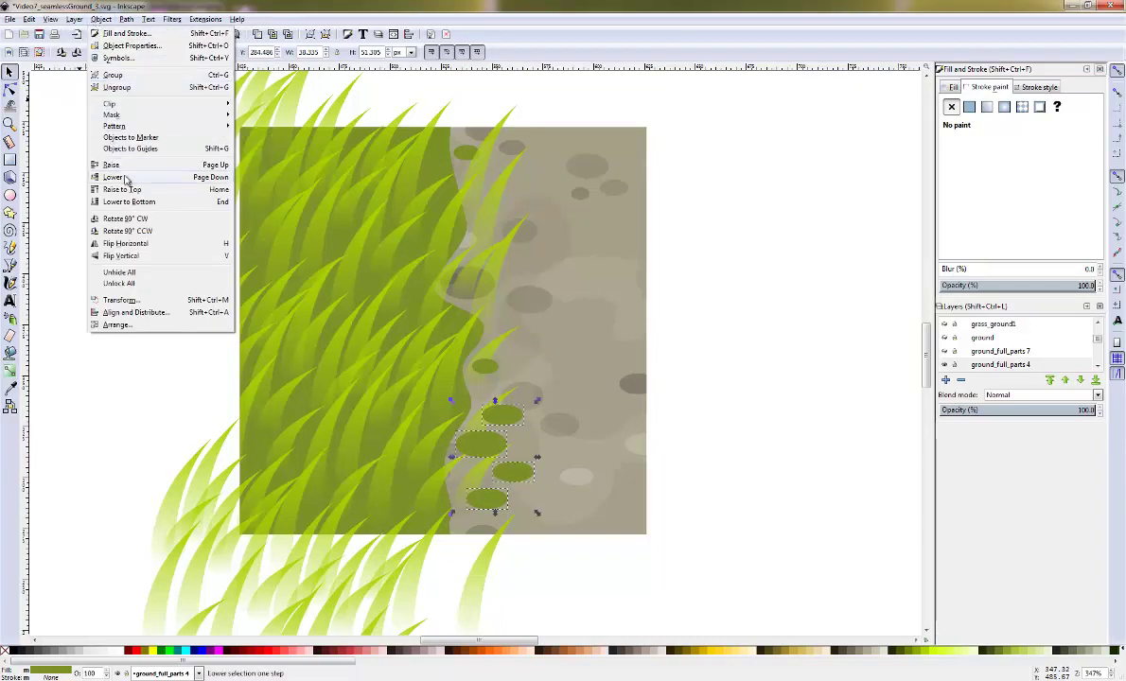
click(133, 203)
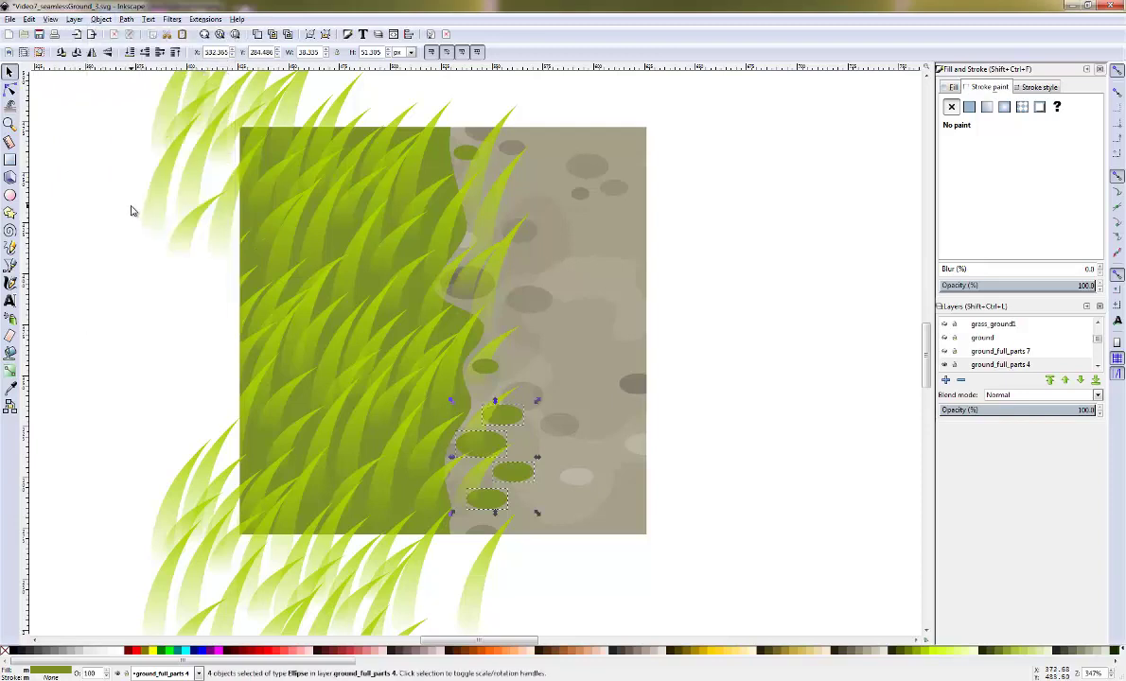
- Move one green ellipse up to the top of the edge, slightly onto the dirt
click(504, 414)
drag(511, 246, 492, 177)
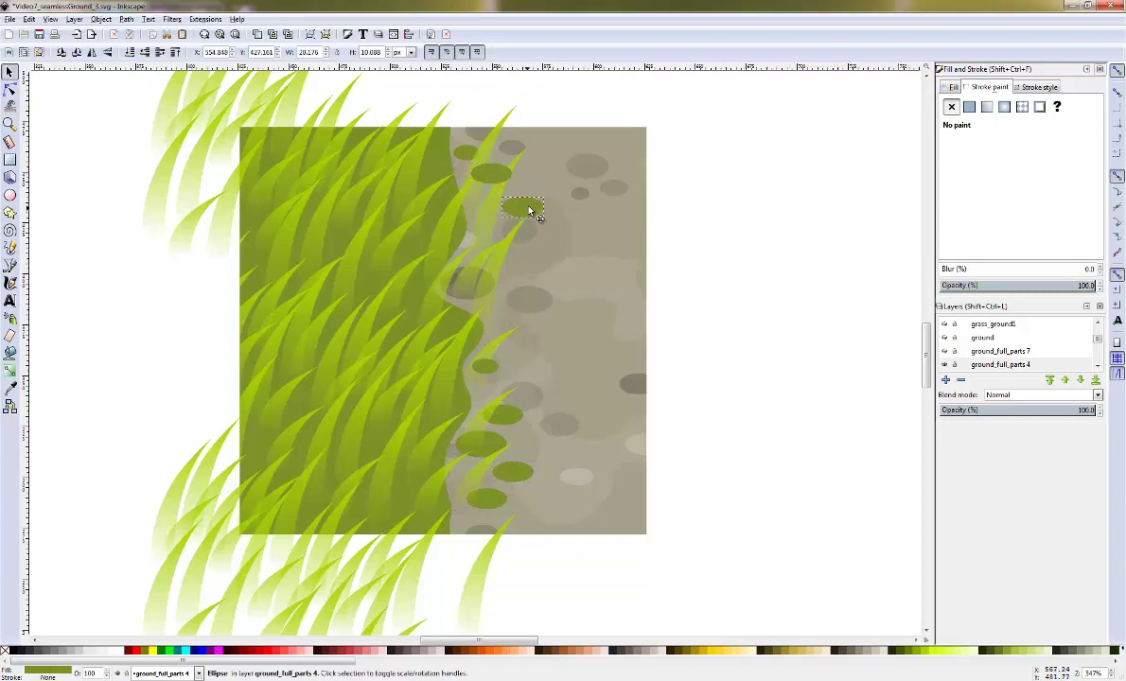
drag(492, 177, 547, 200)
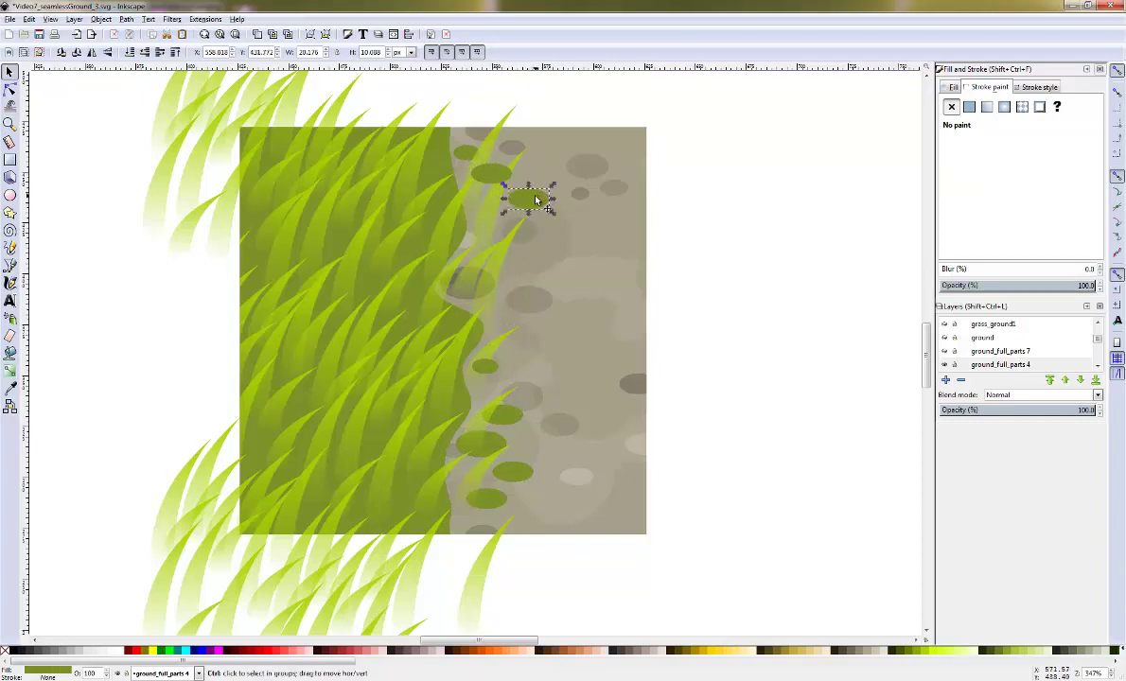
- Lower the three upper green ellipses beneath the grass, then deselect and view the whole page
click(470, 208)
shift+click(490, 173)
shift+click(528, 198)
click(99, 19)
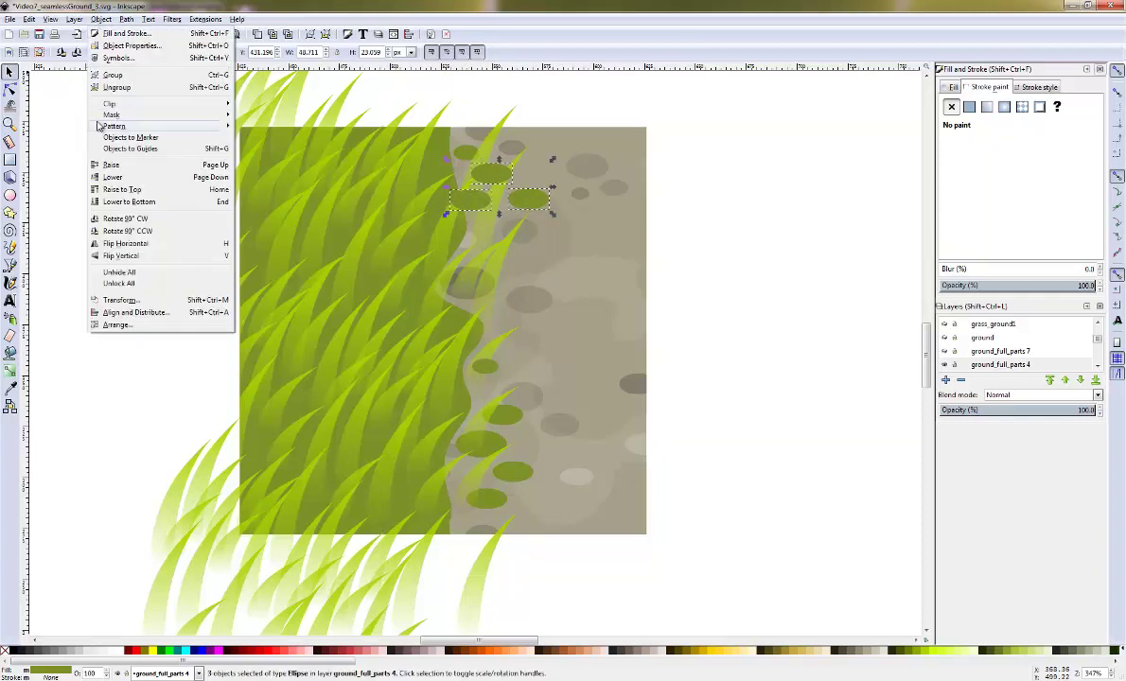
click(133, 201)
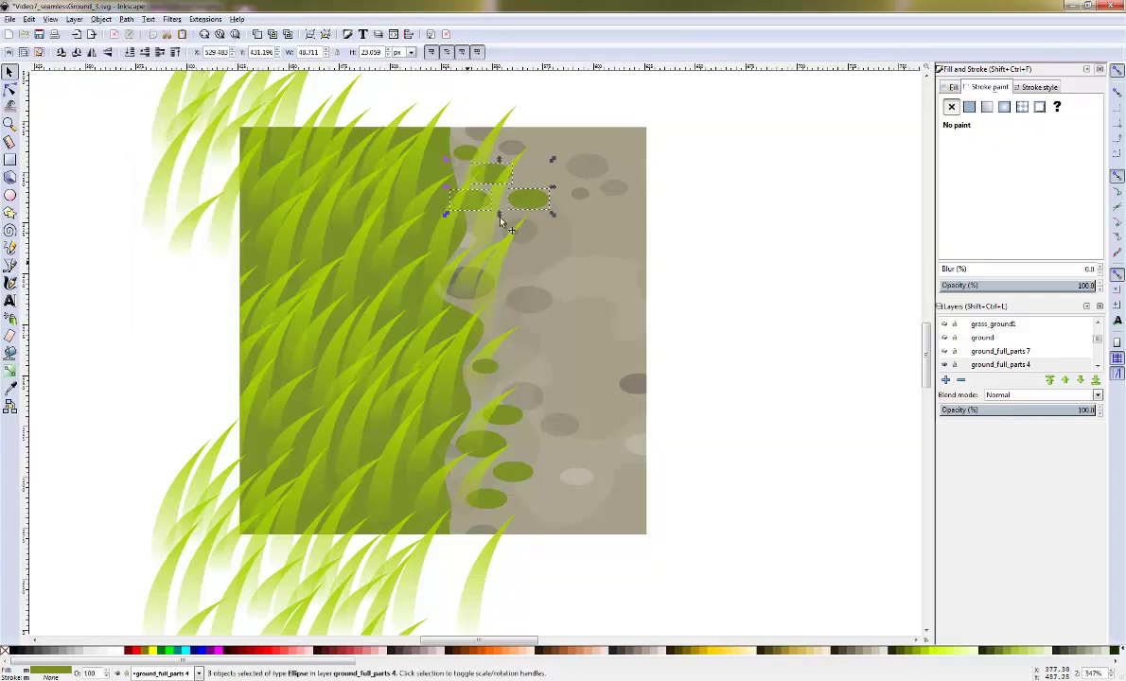
click(744, 292)
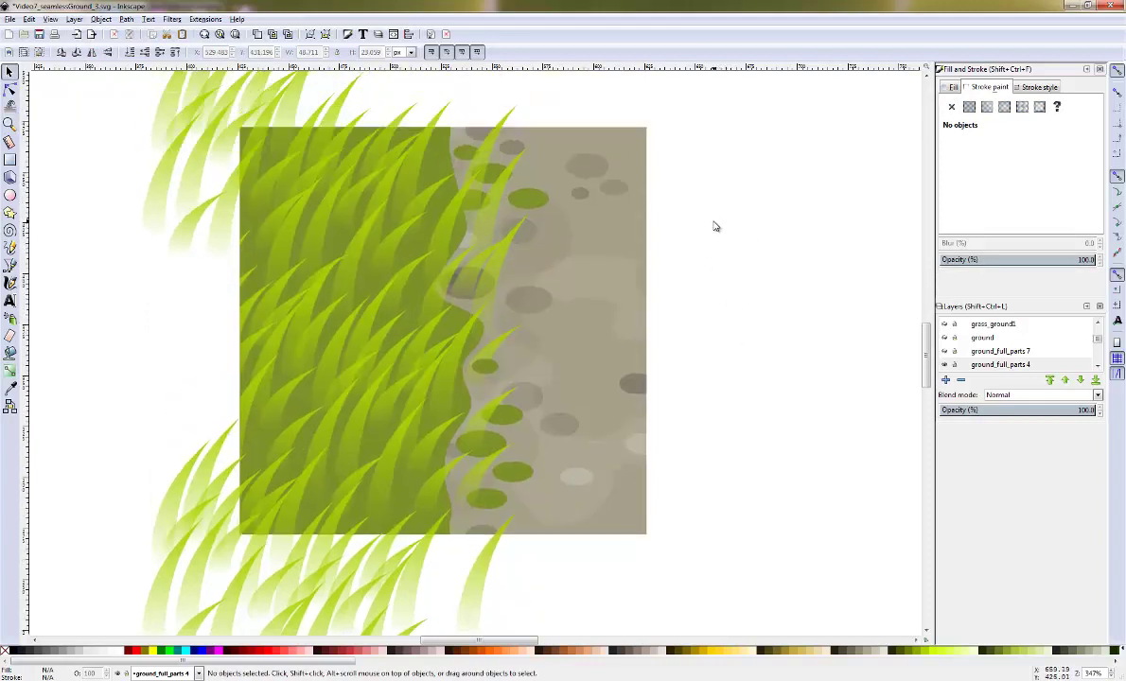
key(5)
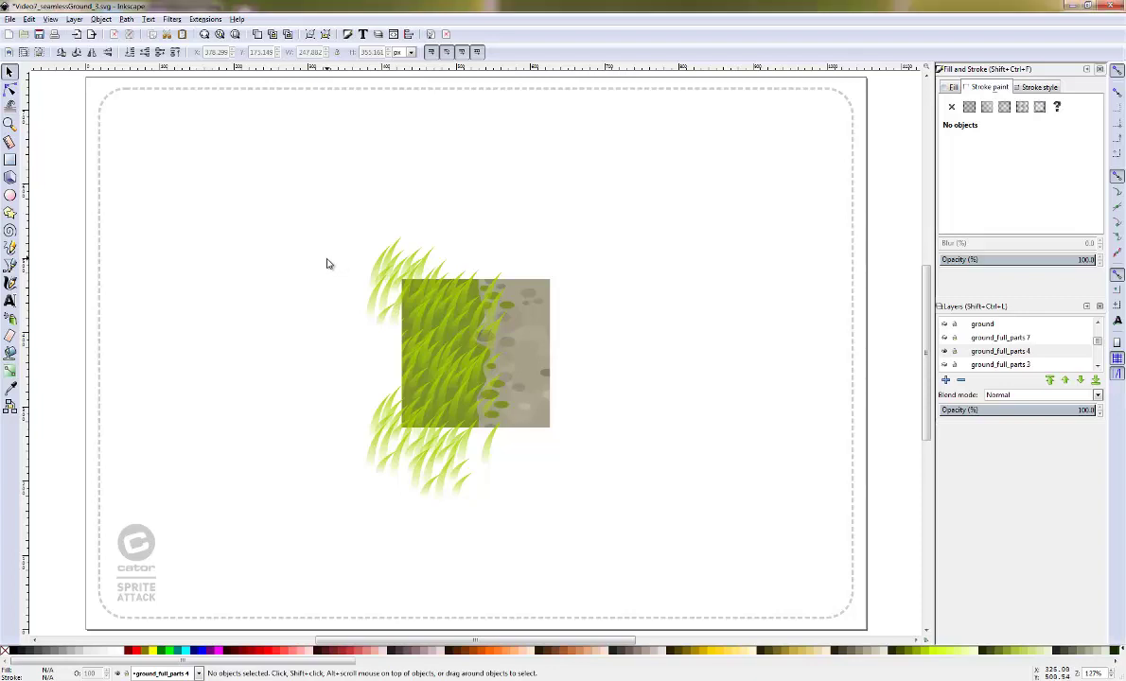
- Select all tile pieces, add a new layer and paste them in place, then undo that attempt
drag(285, 183, 635, 531)
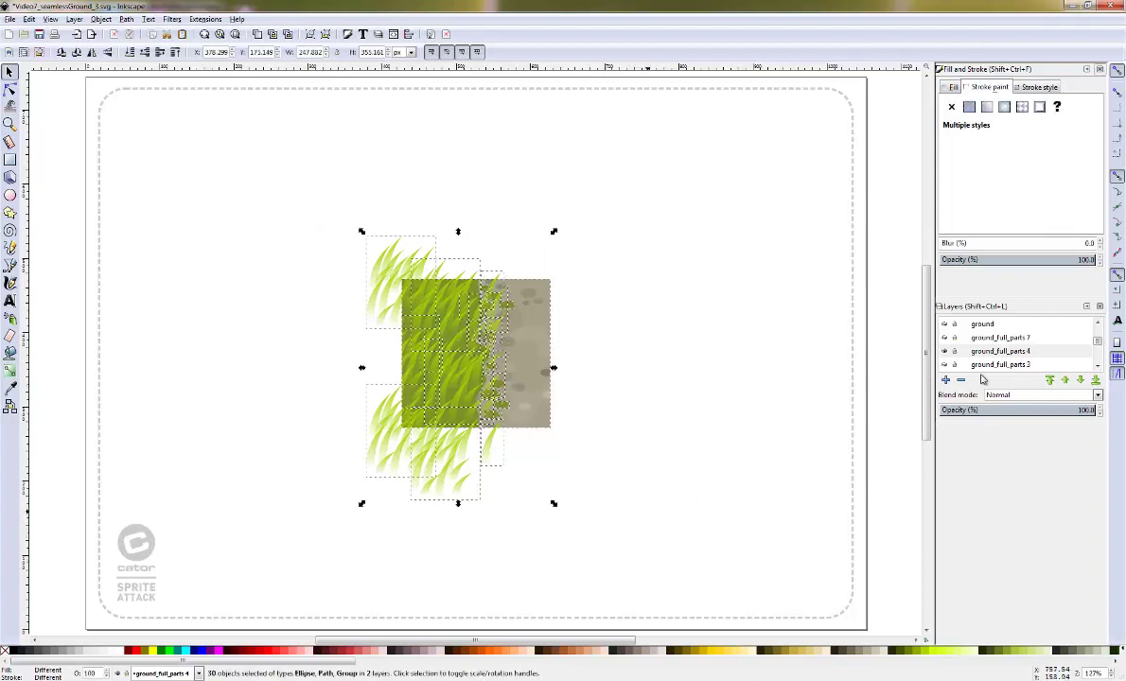
click(946, 380)
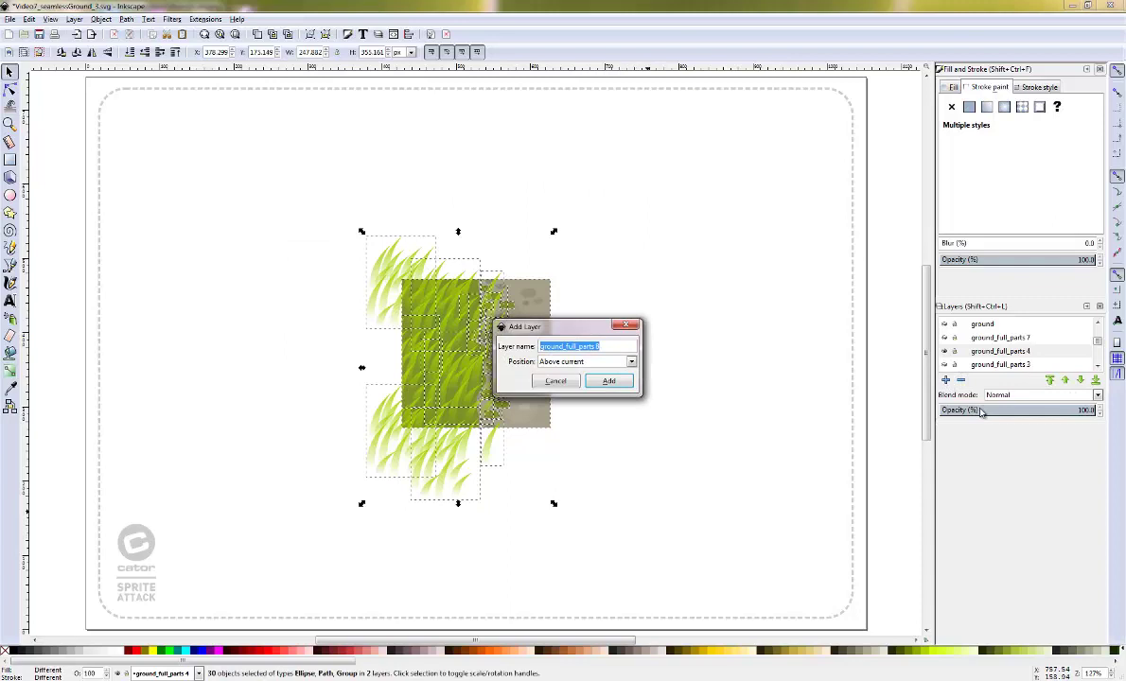
key(Return)
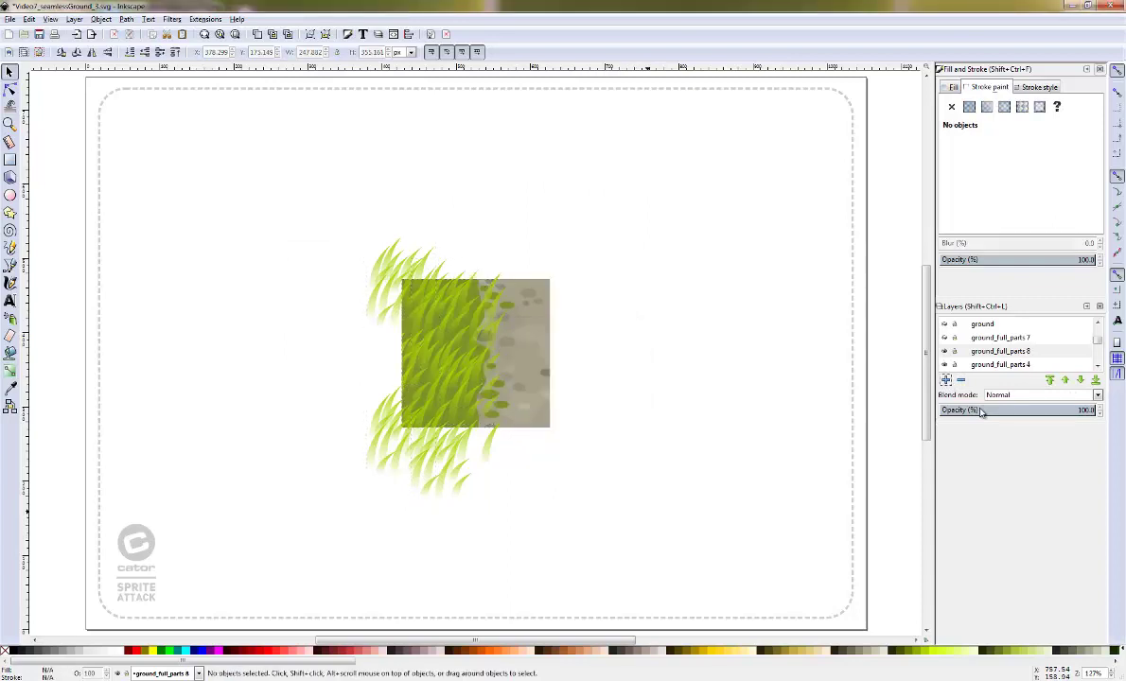
key(ctrl+alt+v)
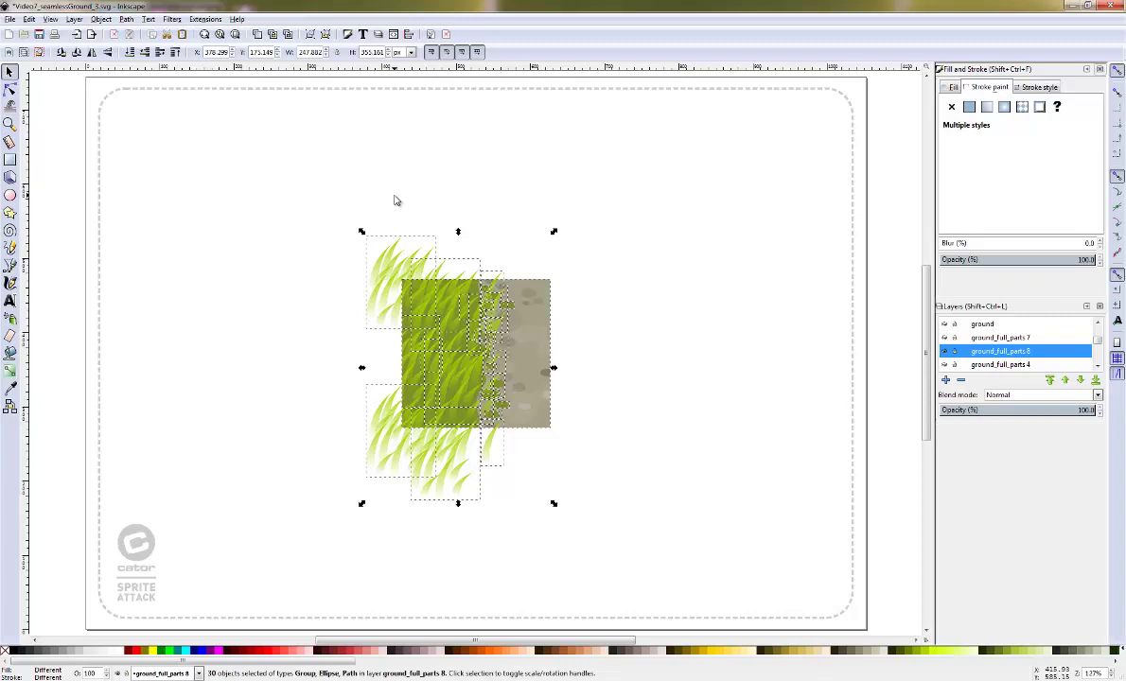
key(shift+Page_Down)
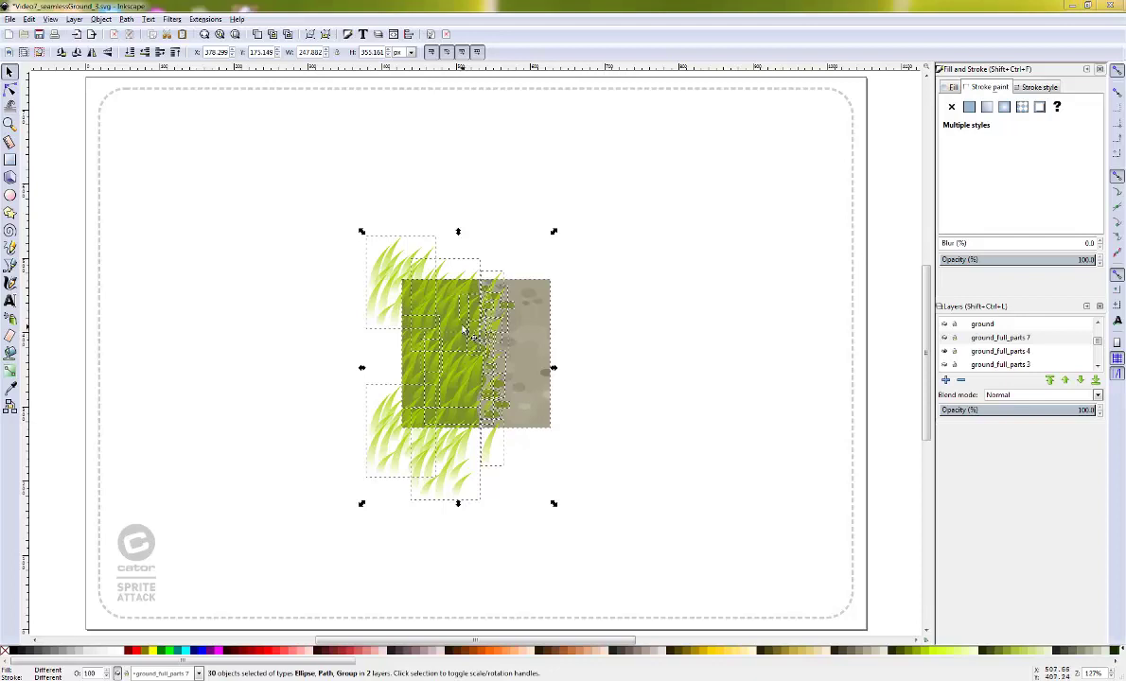
mouse_move(520, 295)
mouse_down()
mouse_move(369, 369)
mouse_move(511, 324)
mouse_up()
key(ctrl)
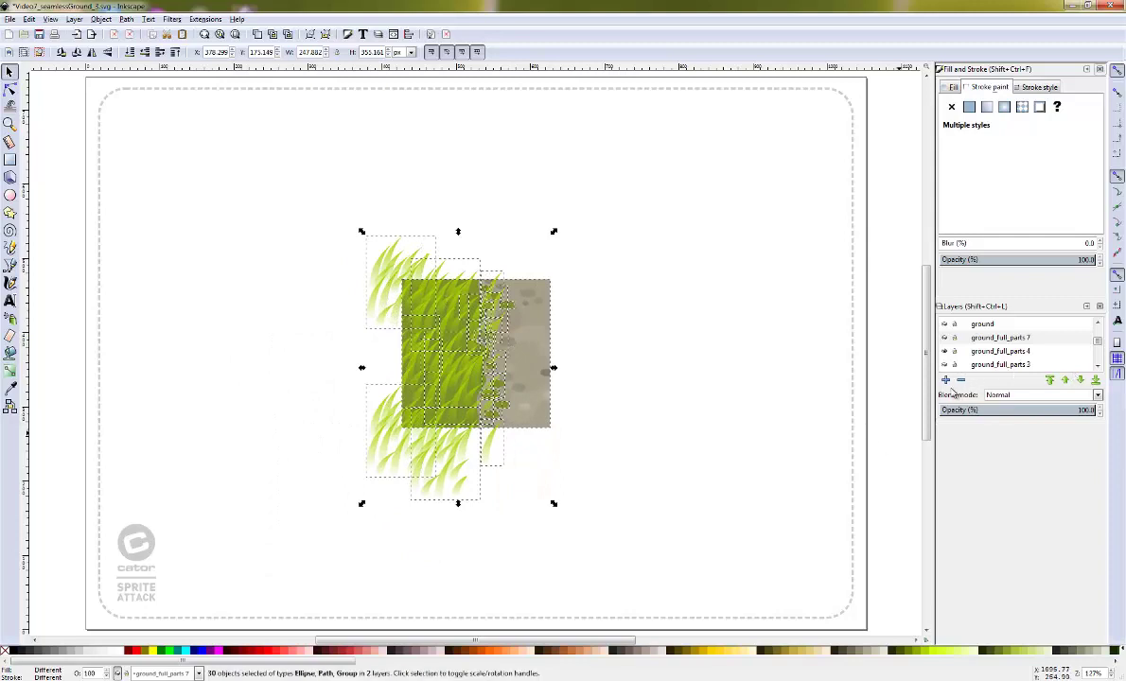
- Add layer ground_full_parts 8, paste all tile pieces in place into it, and deselect
click(946, 380)
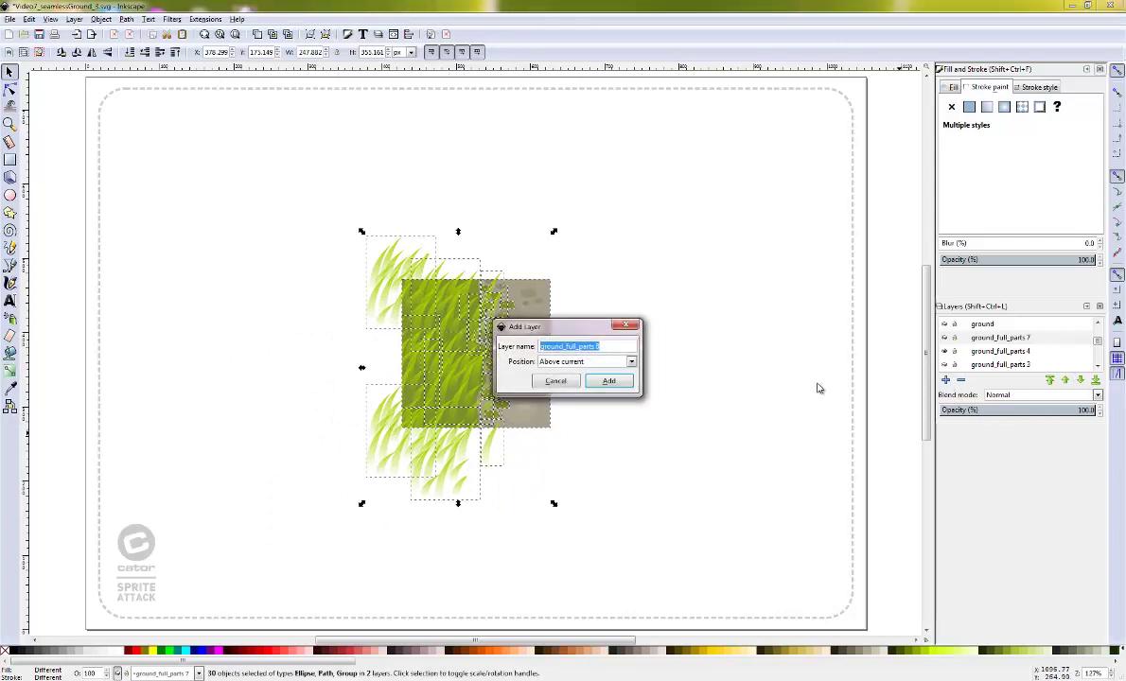
click(601, 384)
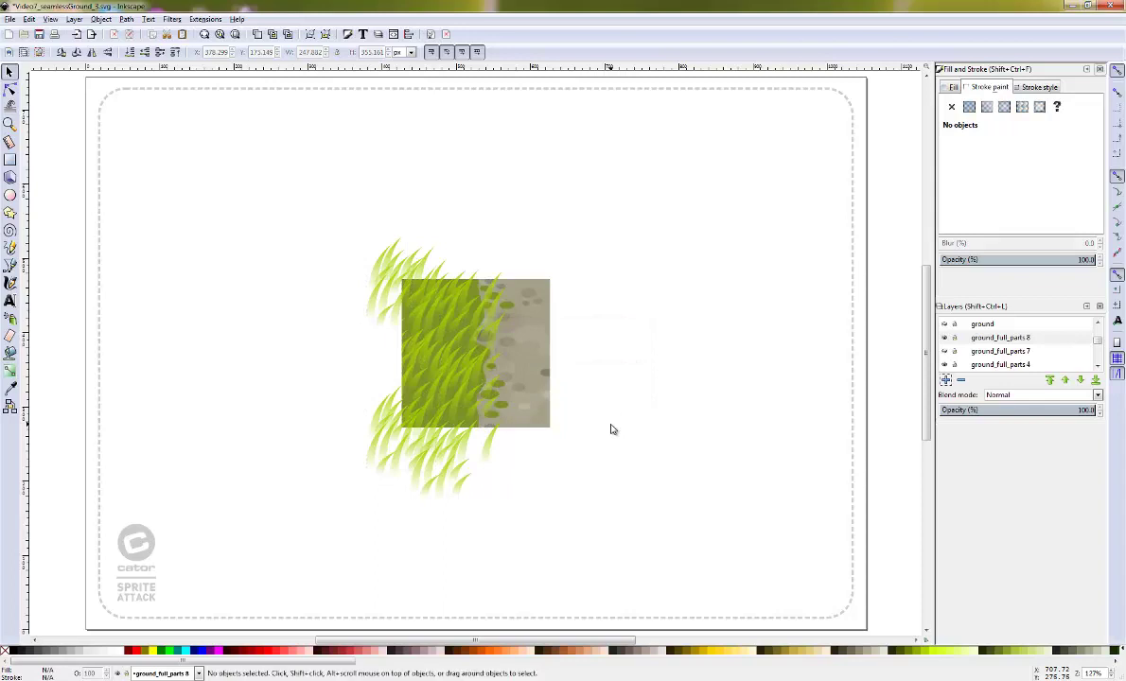
key(ctrl+alt+v)
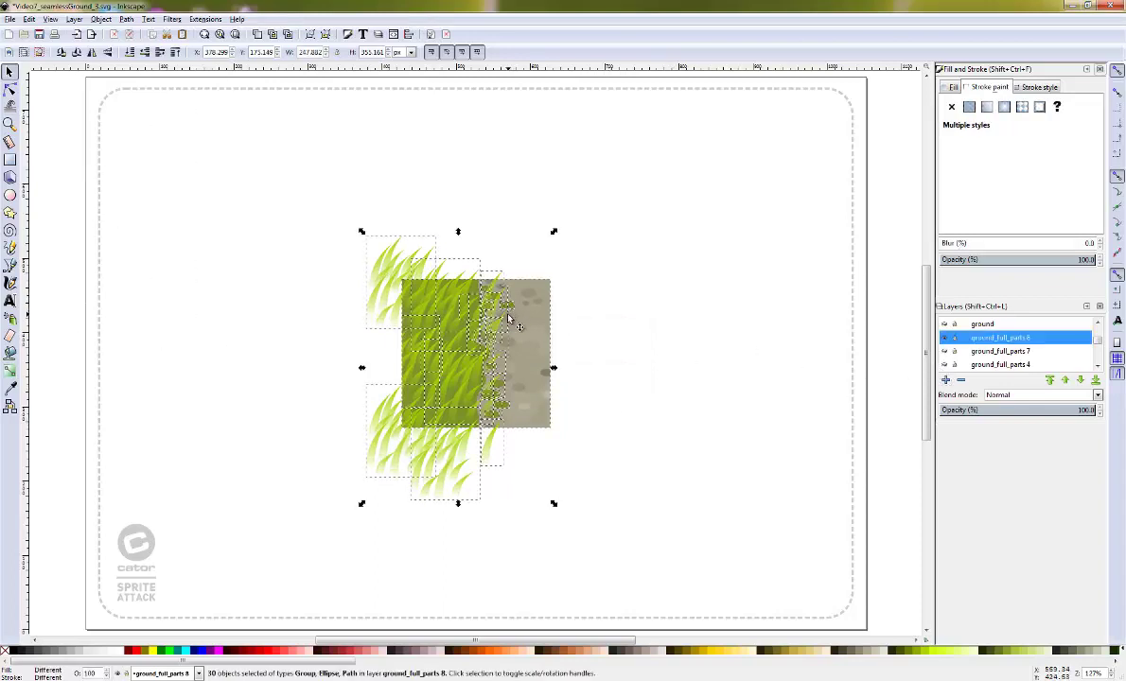
key(Escape)
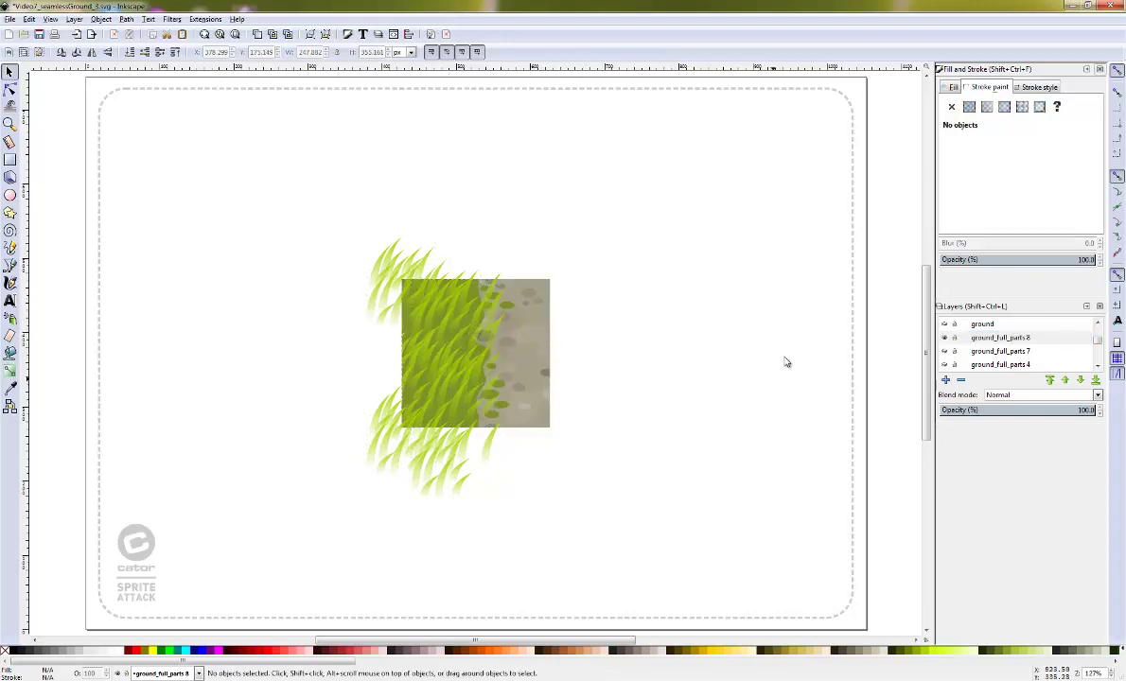
- Hide the grass layer, show ground_full_parts 3 to copy its square rectangle, then hide it again
click(943, 338)
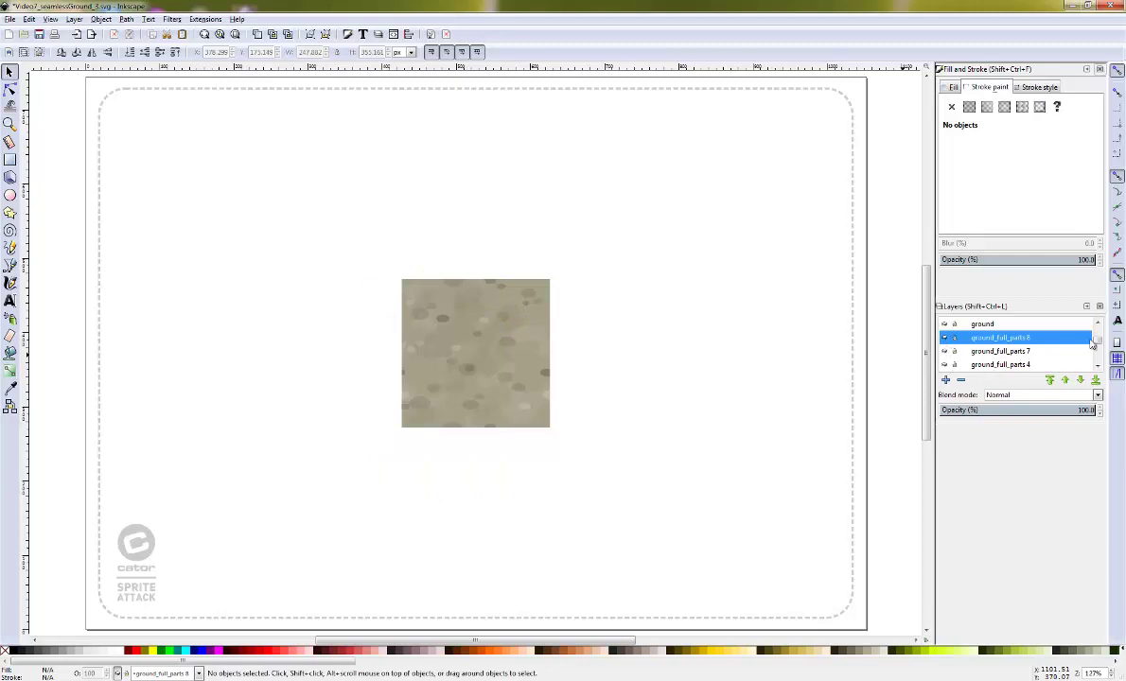
click(1099, 367)
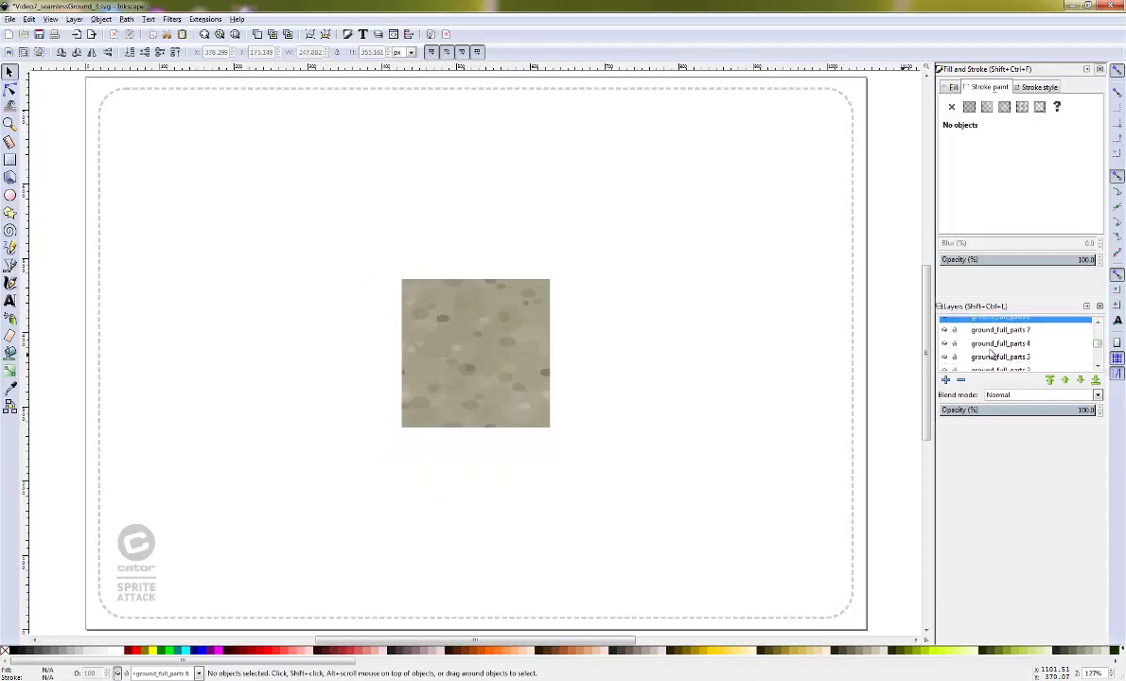
click(944, 357)
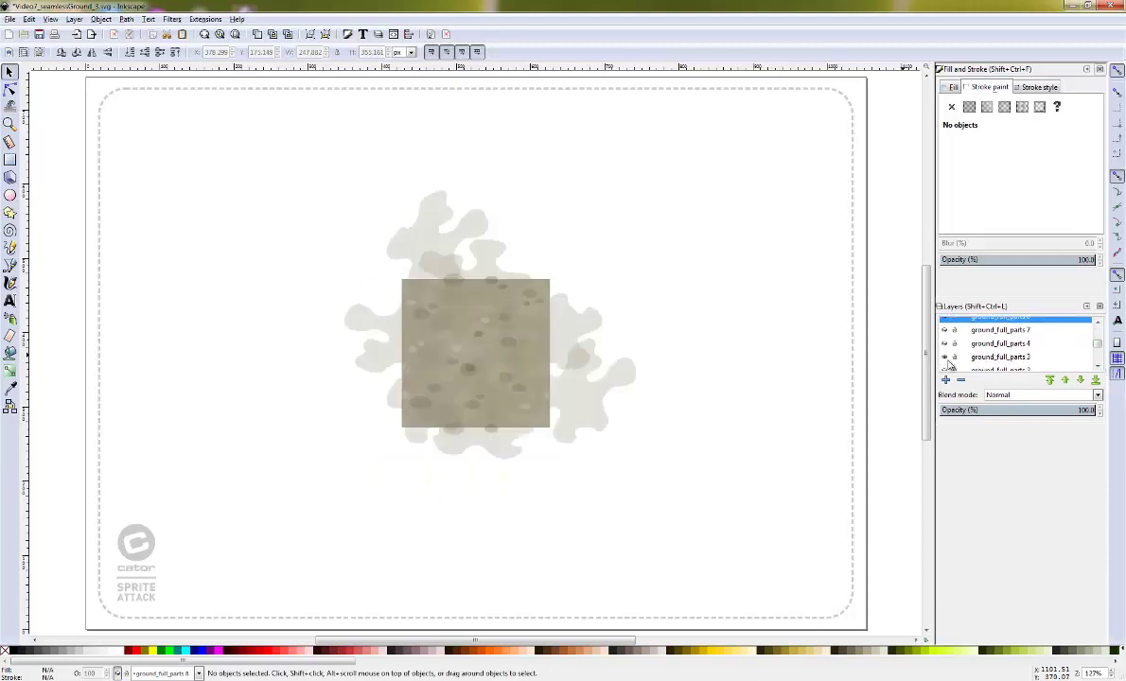
click(403, 286)
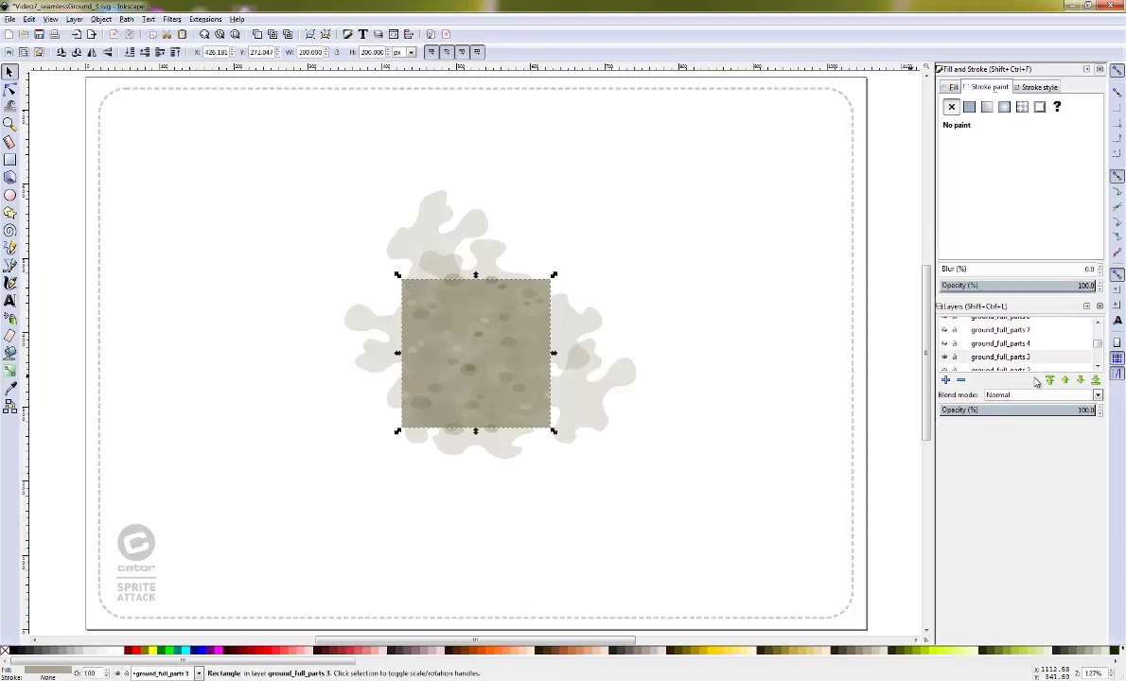
click(945, 357)
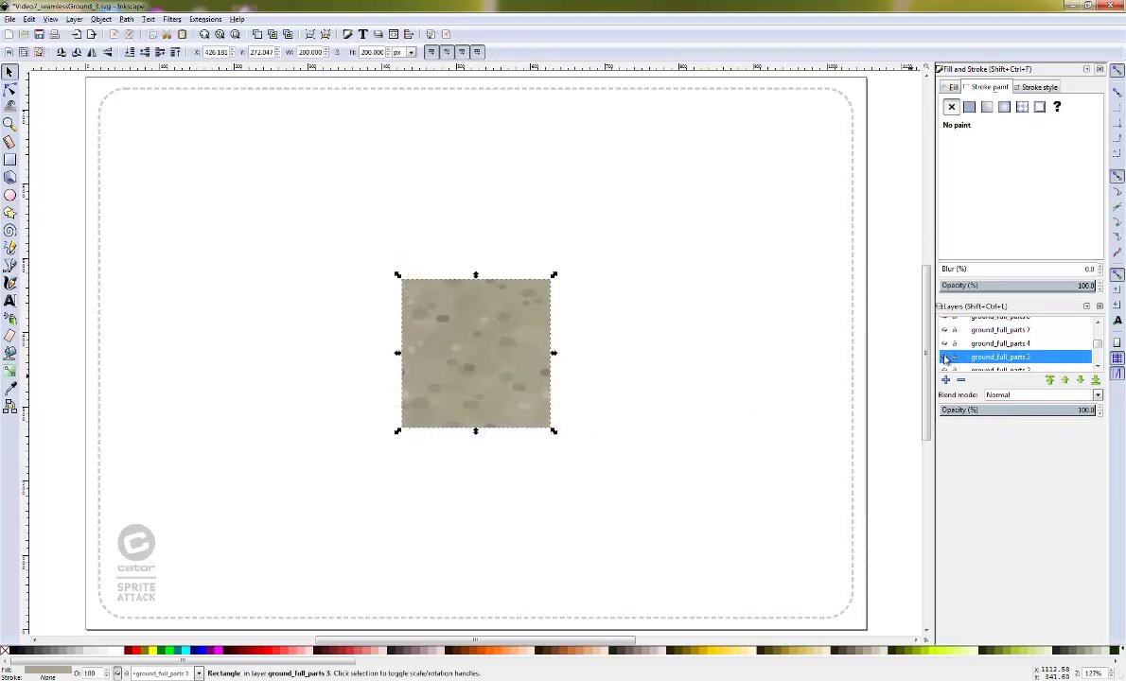
- Re-show the grass transition layer, select its clipped grass path, and paste the square in place
scroll(1097, 331, up, 5)
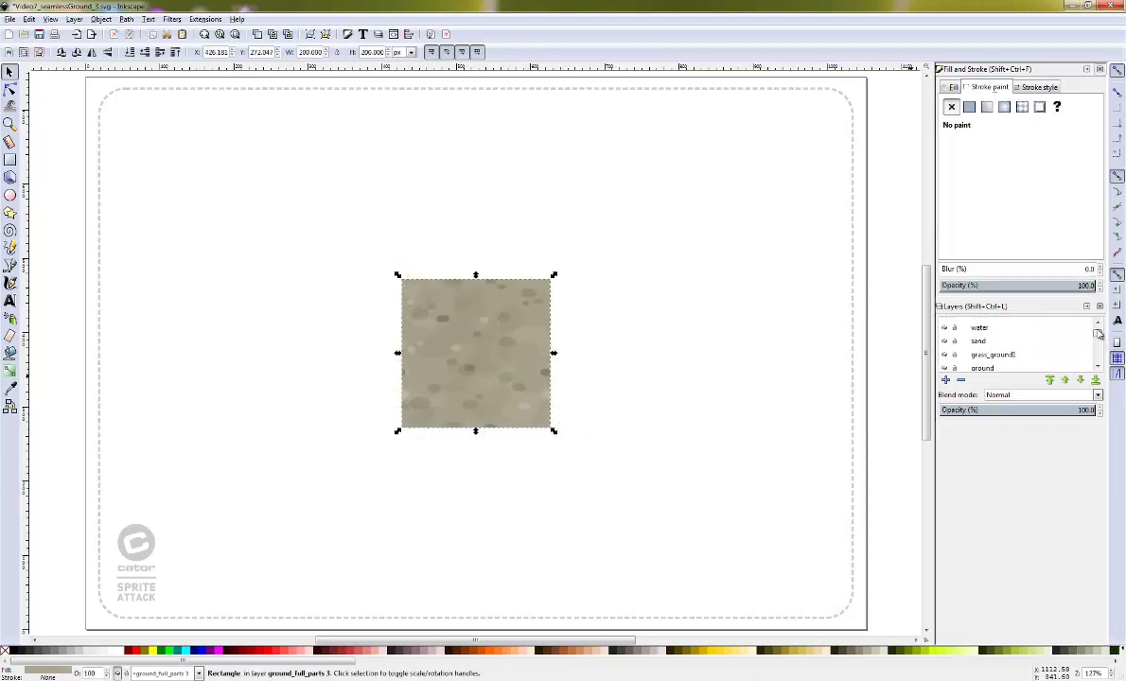
scroll(1041, 340, down, 3)
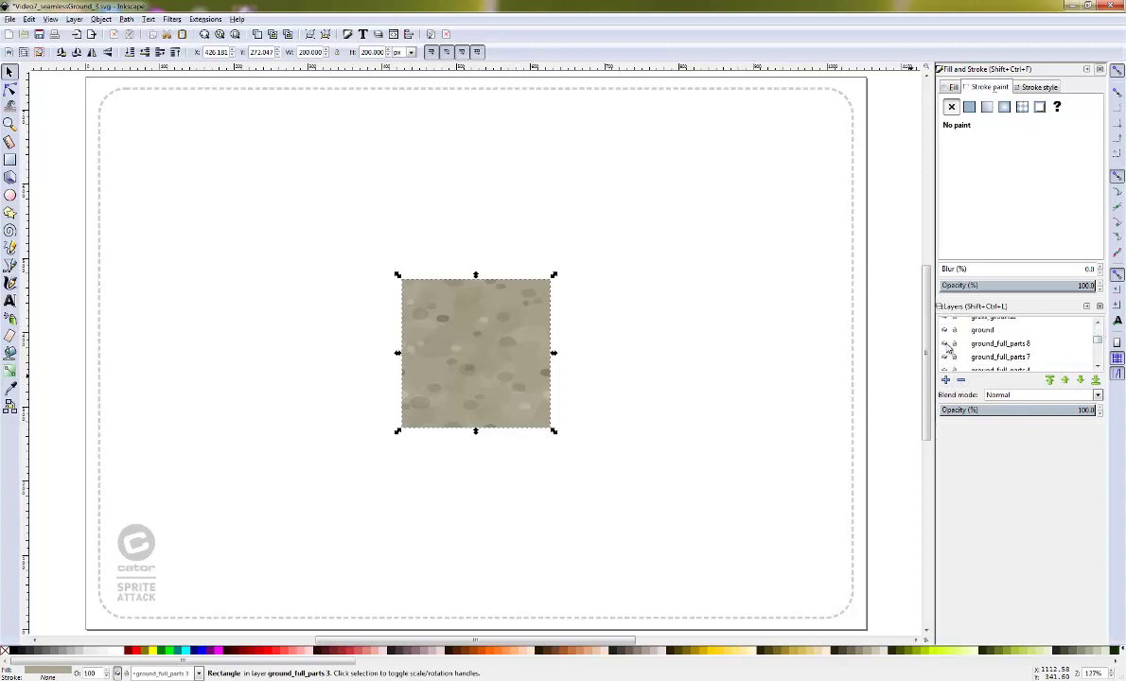
click(946, 345)
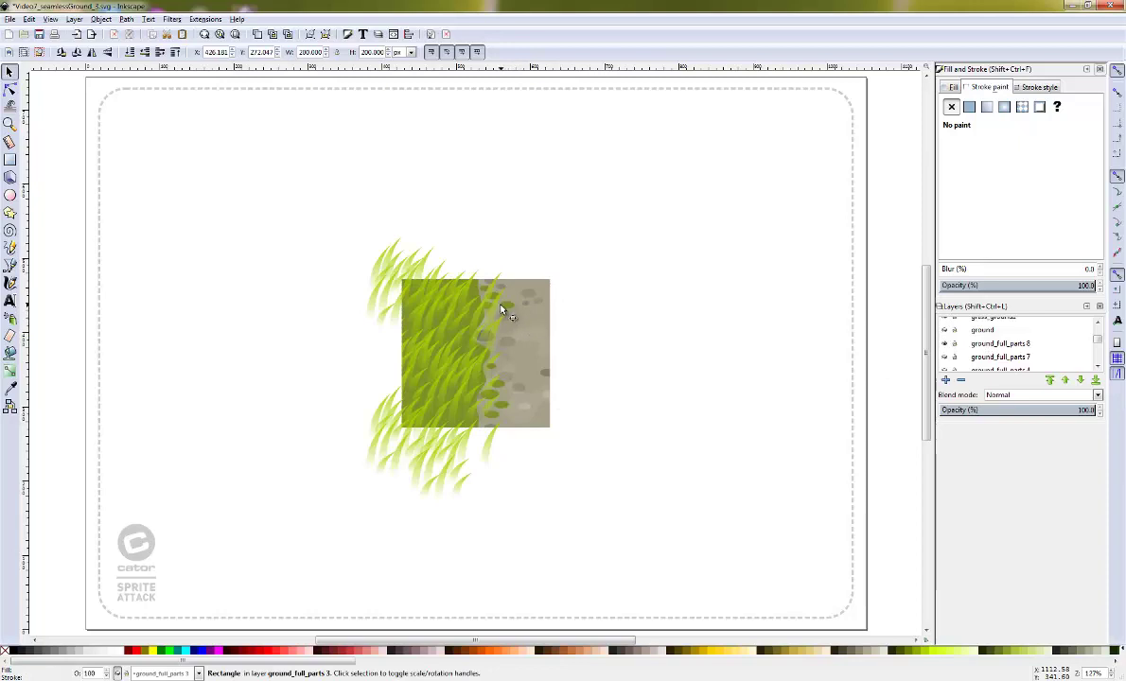
click(537, 320)
key(Tab)
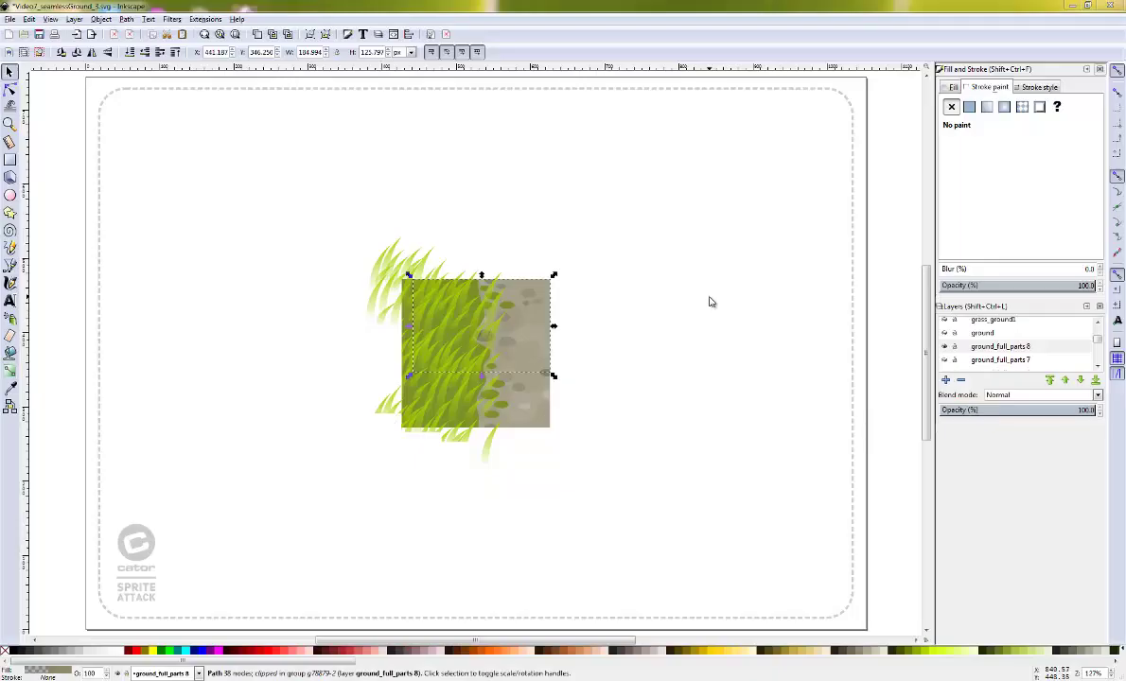
key(ctrl+alt+v)
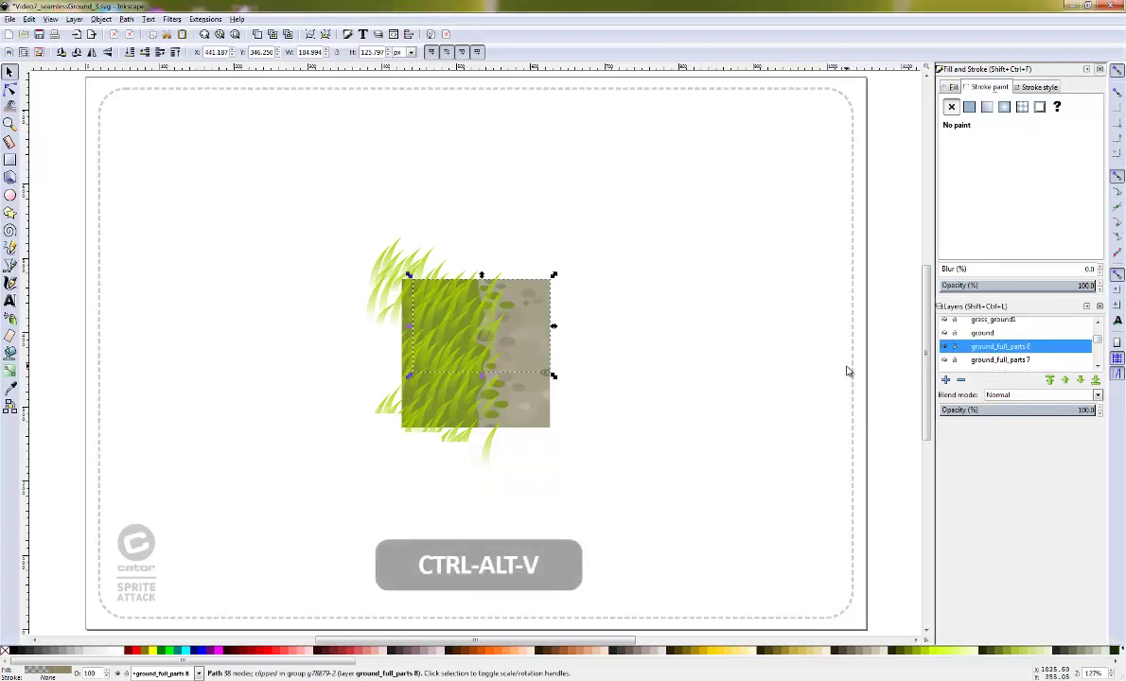
- Paste the square over the grass artwork and clip all grass pieces to it
key(ctrl+alt+v)
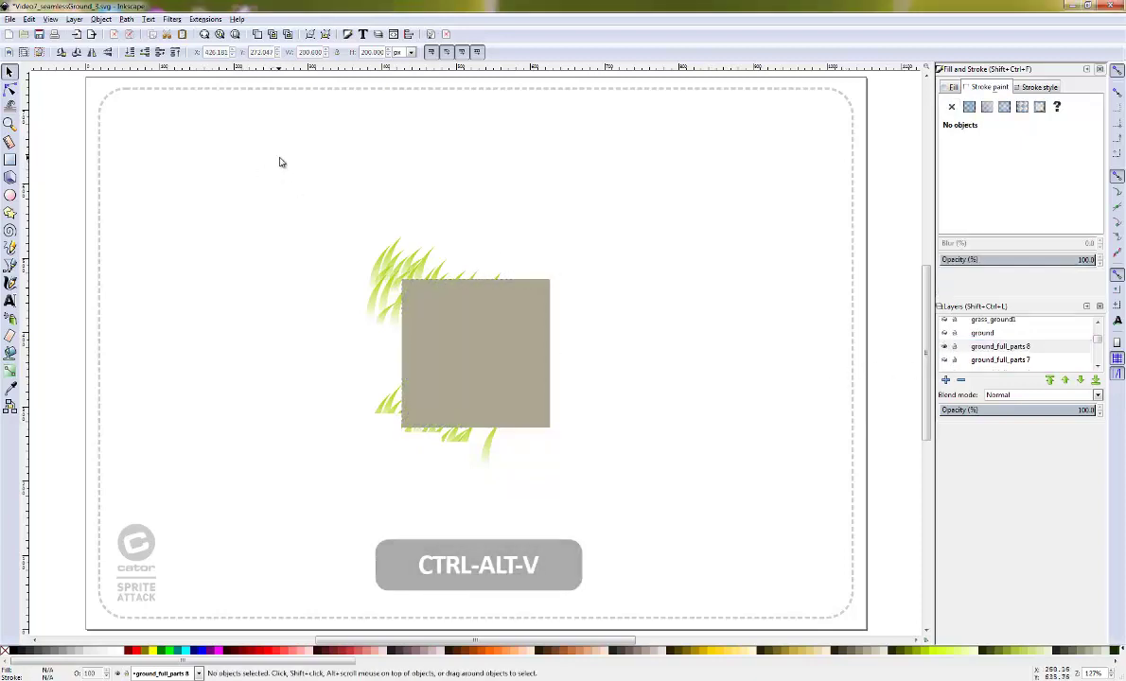
drag(262, 149, 653, 549)
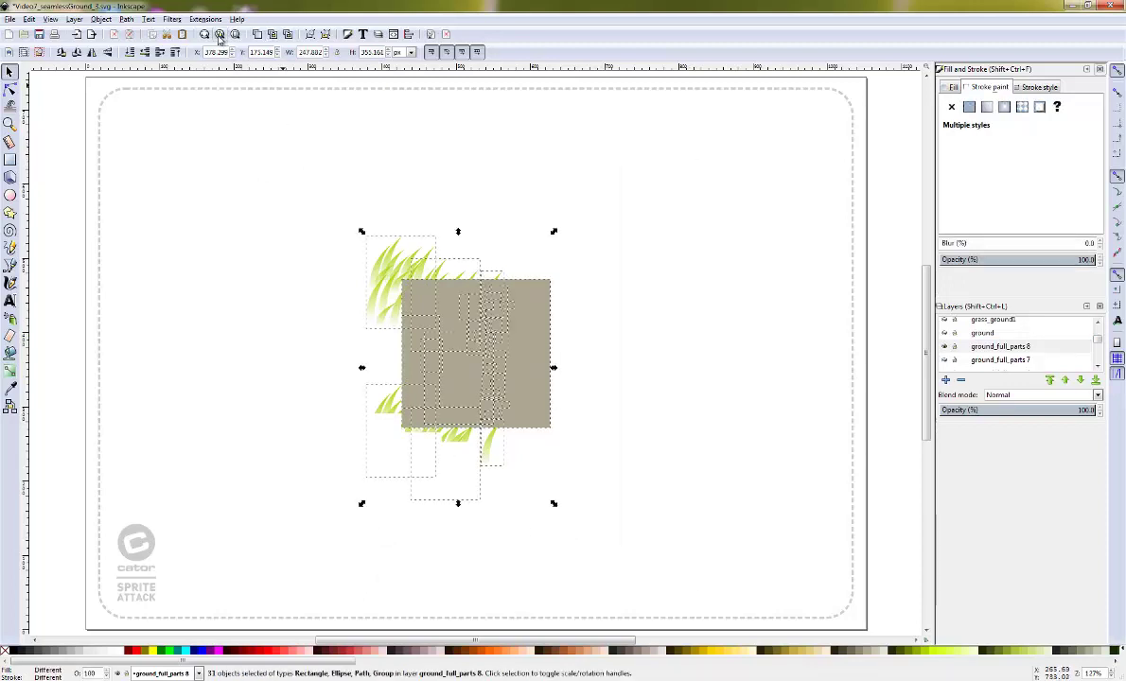
click(100, 19)
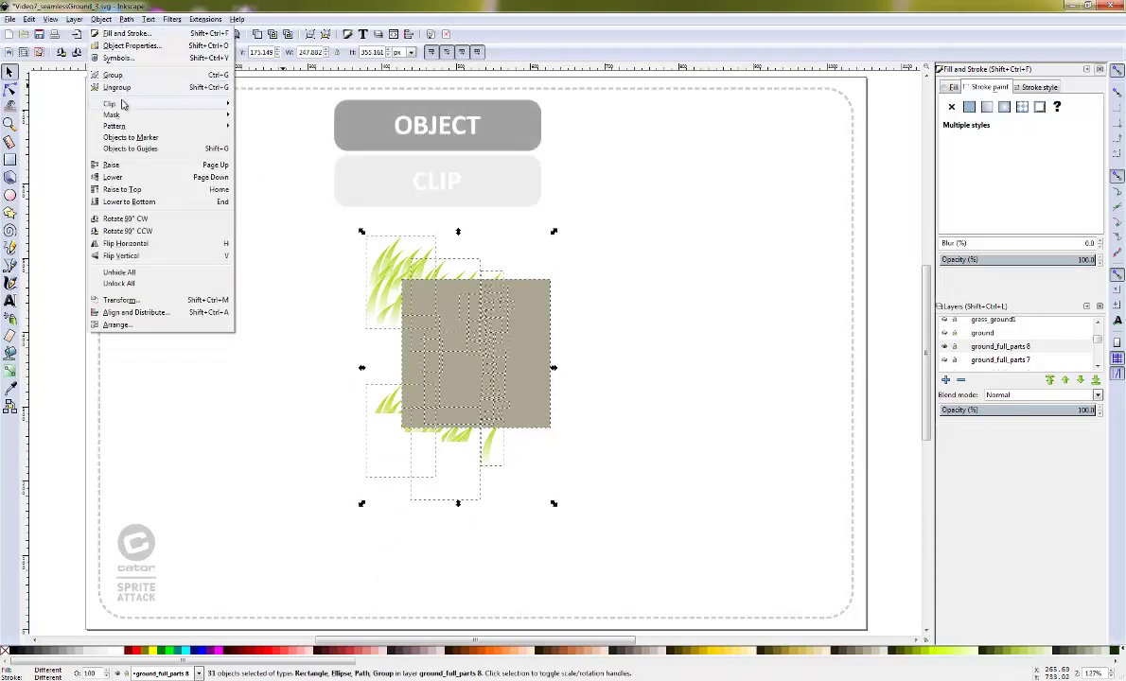
mouse_move(110, 103)
click(270, 103)
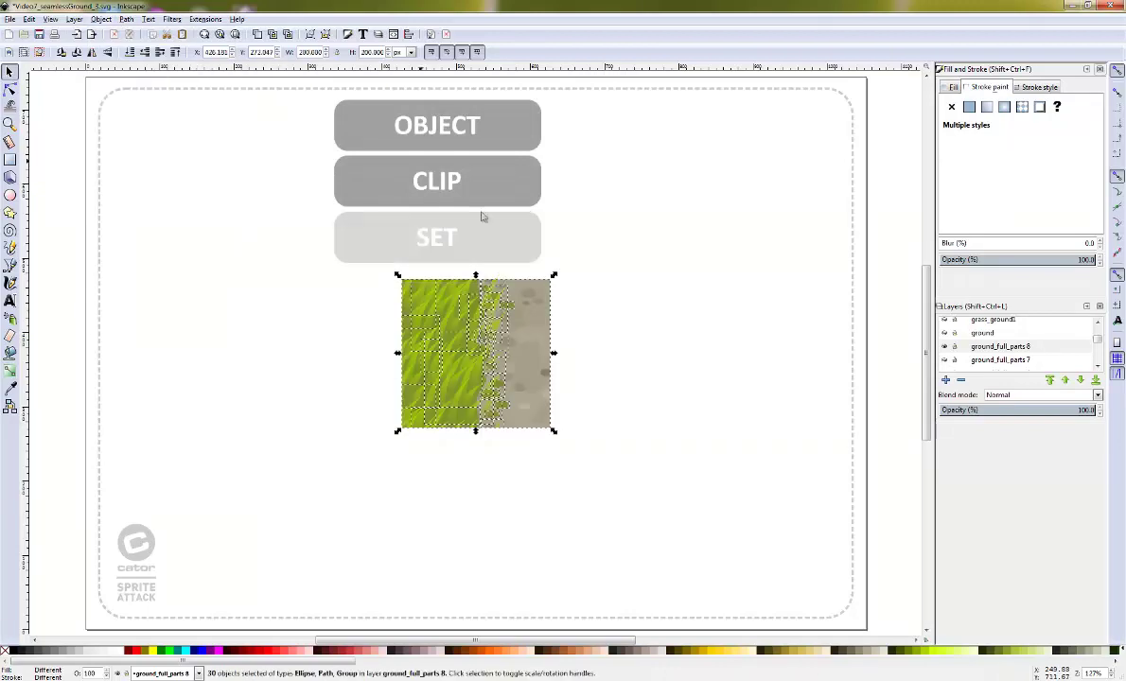
key(Escape)
- Group the clipped pieces into one tile and stack a duplicate one tile-height below
drag(248, 221, 660, 535)
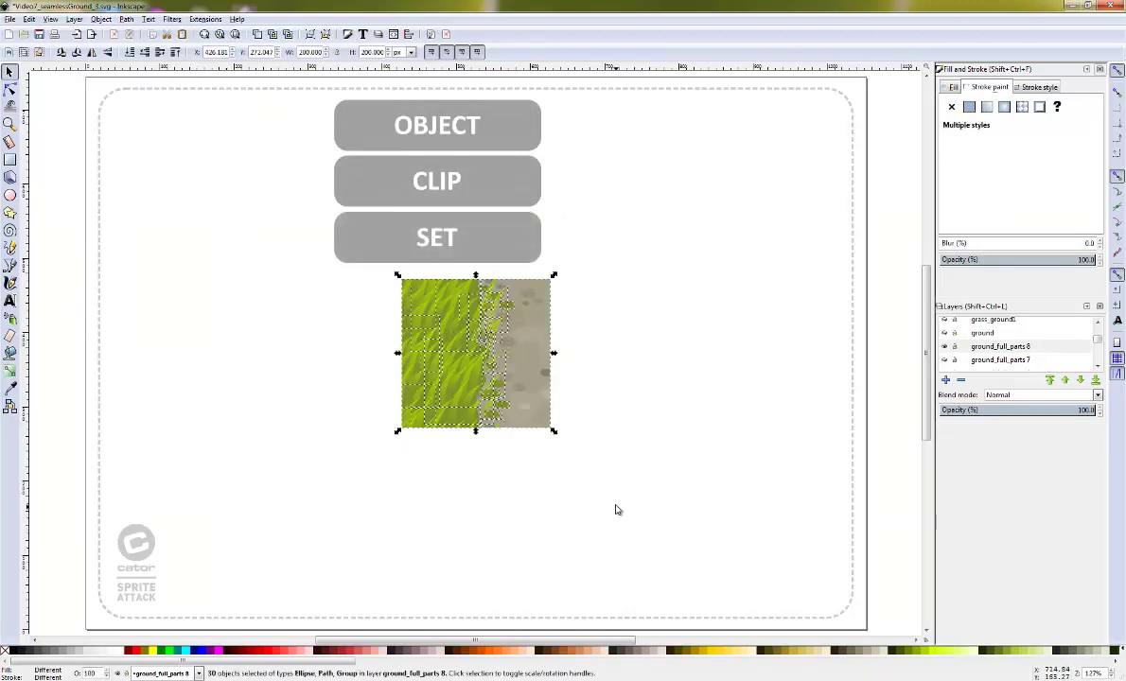
key(ctrl+g)
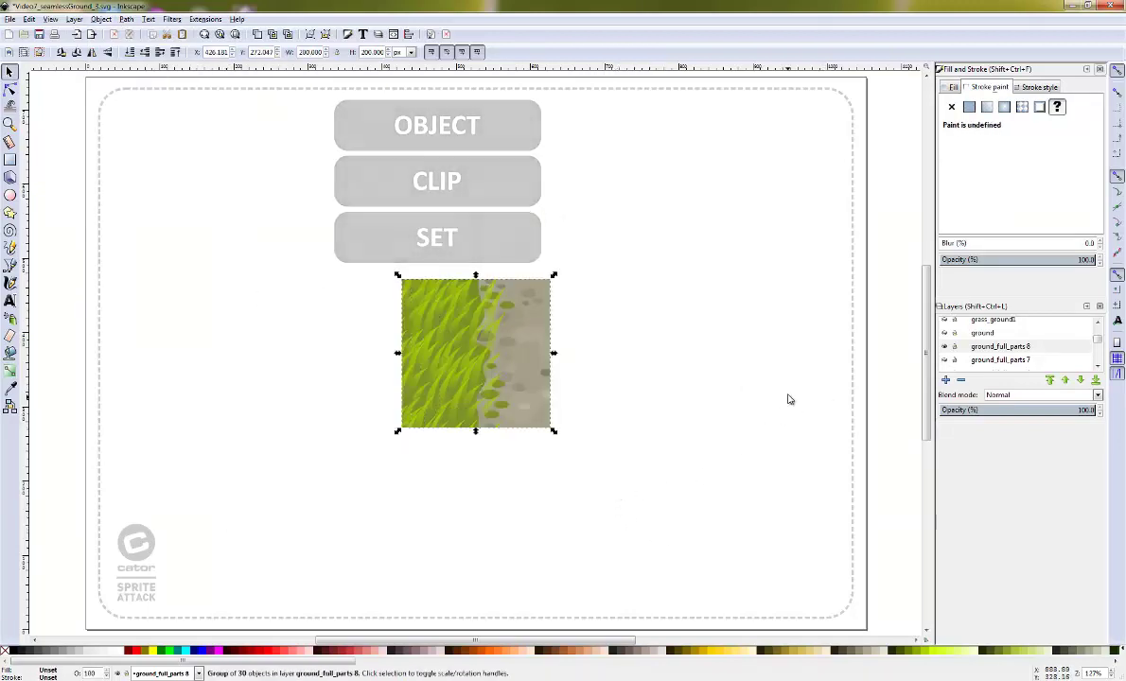
key(ctrl+d)
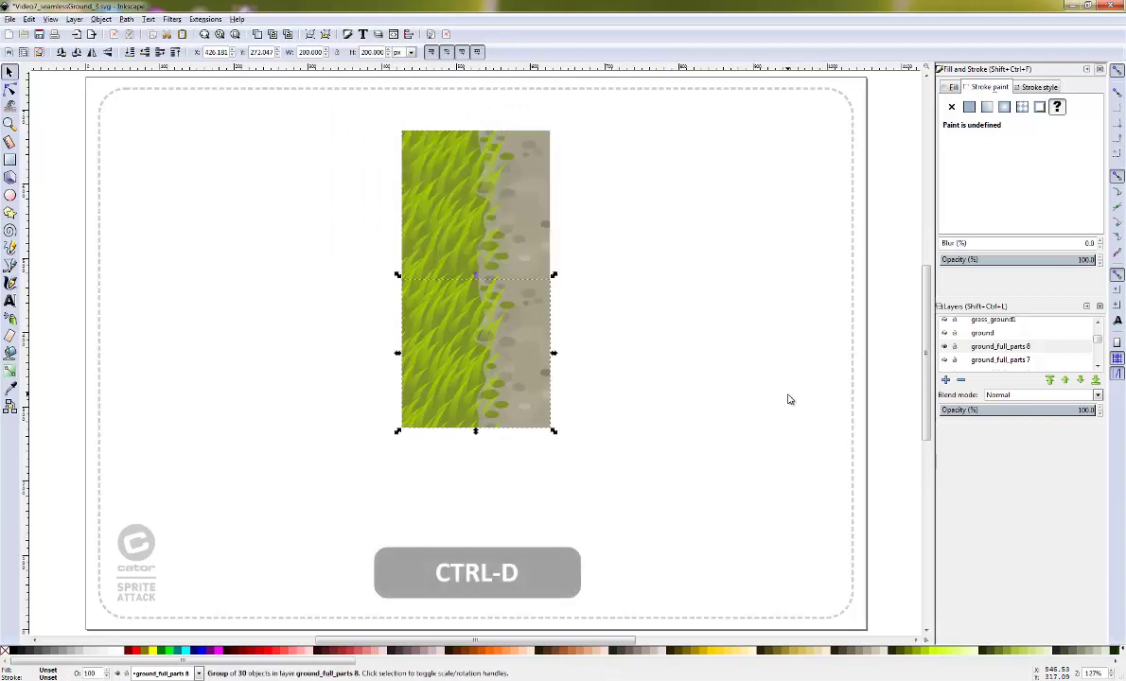
key(shift+Down)
key(shift+Down)
key(shift+Down)
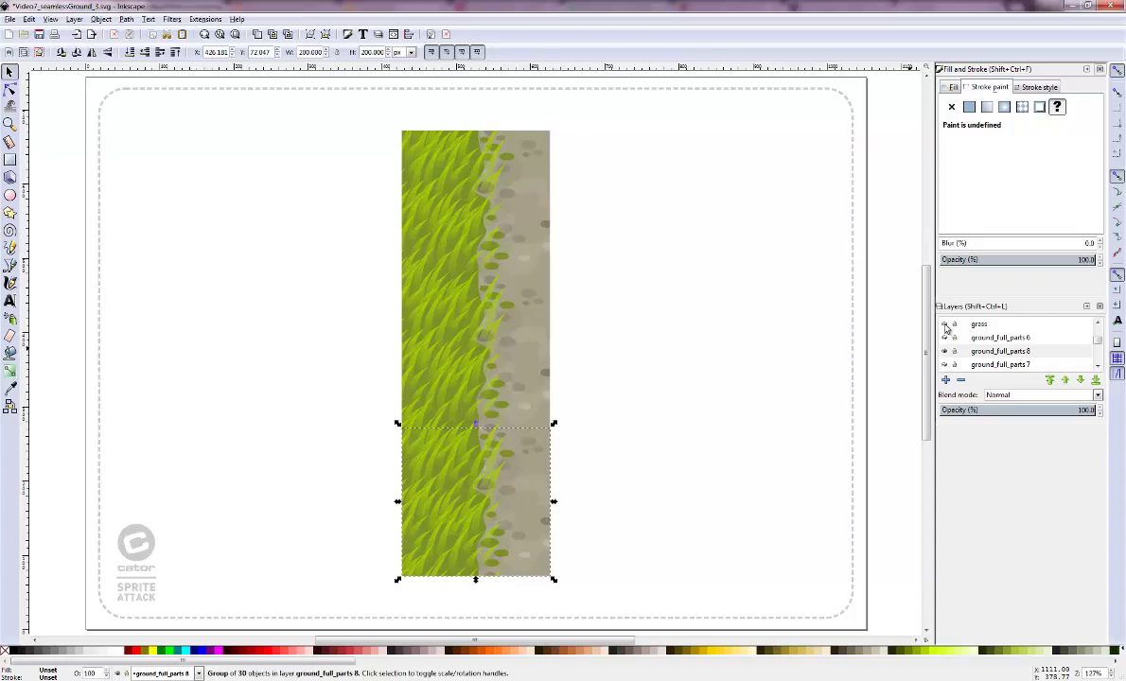
- Turn on the grass and ground_full_parts 6 dirt layers, then deselect everything
click(945, 324)
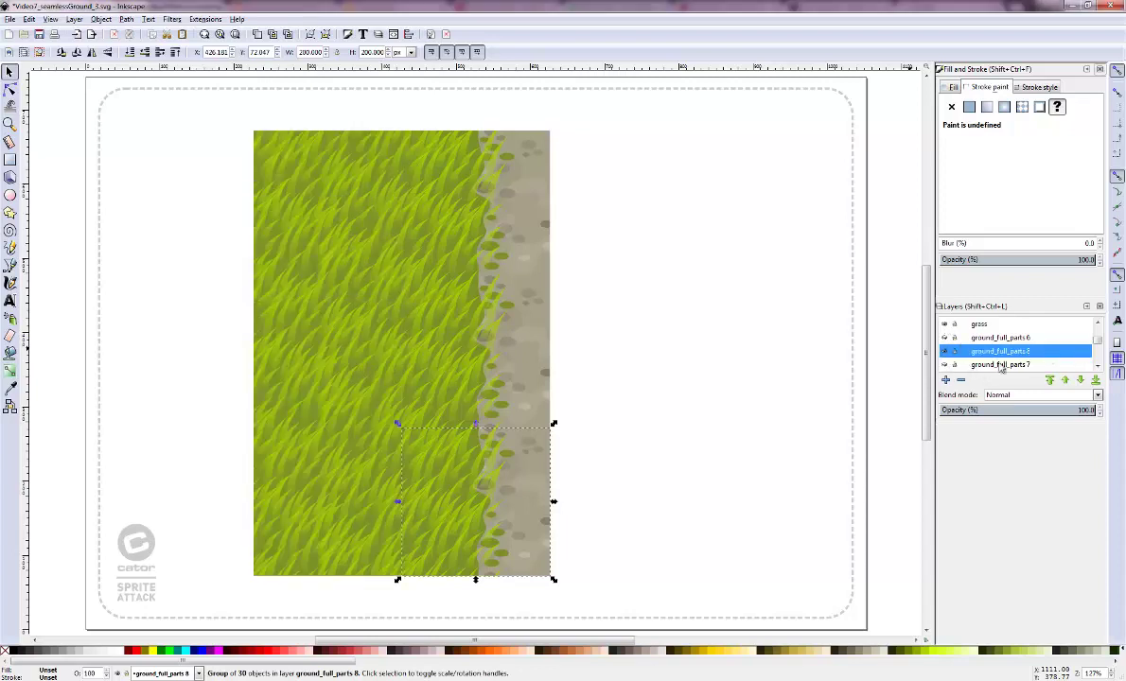
click(944, 337)
click(741, 365)
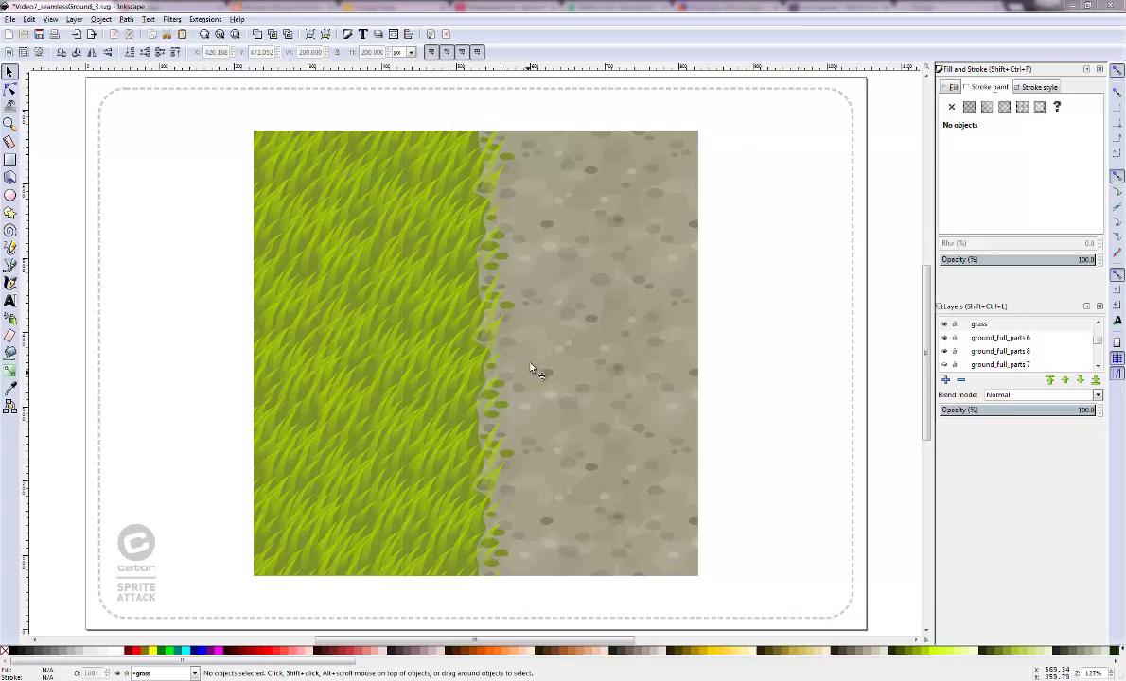
click(617, 362)
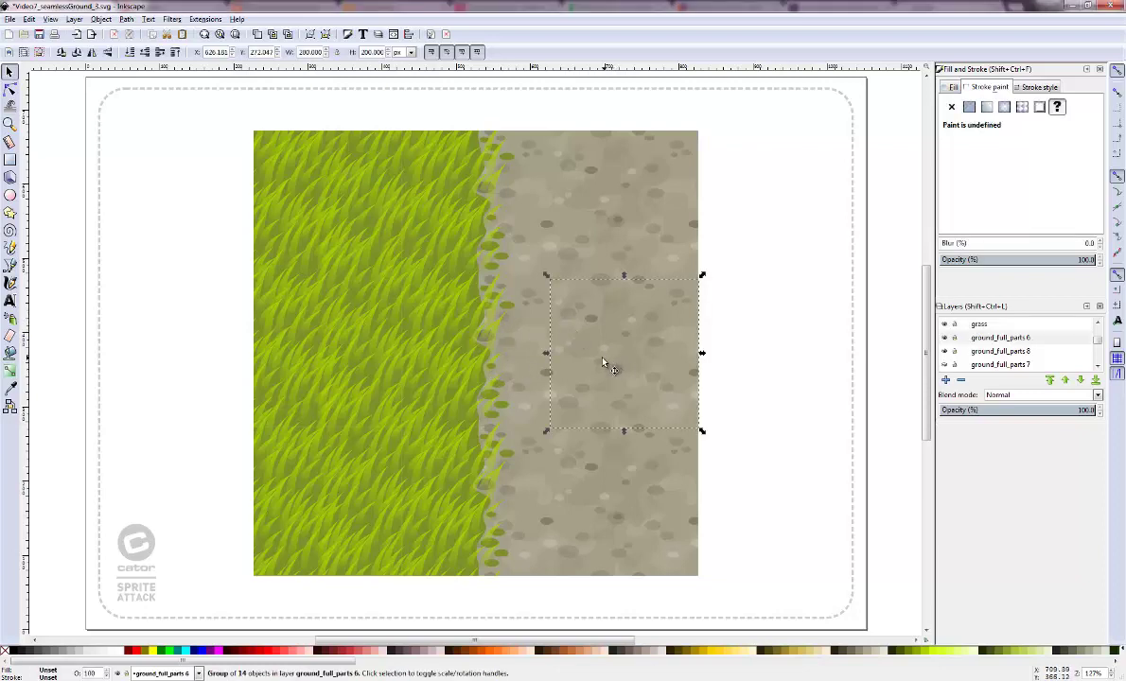
mouse_move(674, 382)
mouse_down()
mouse_move(669, 362)
mouse_move(602, 355)
mouse_up()
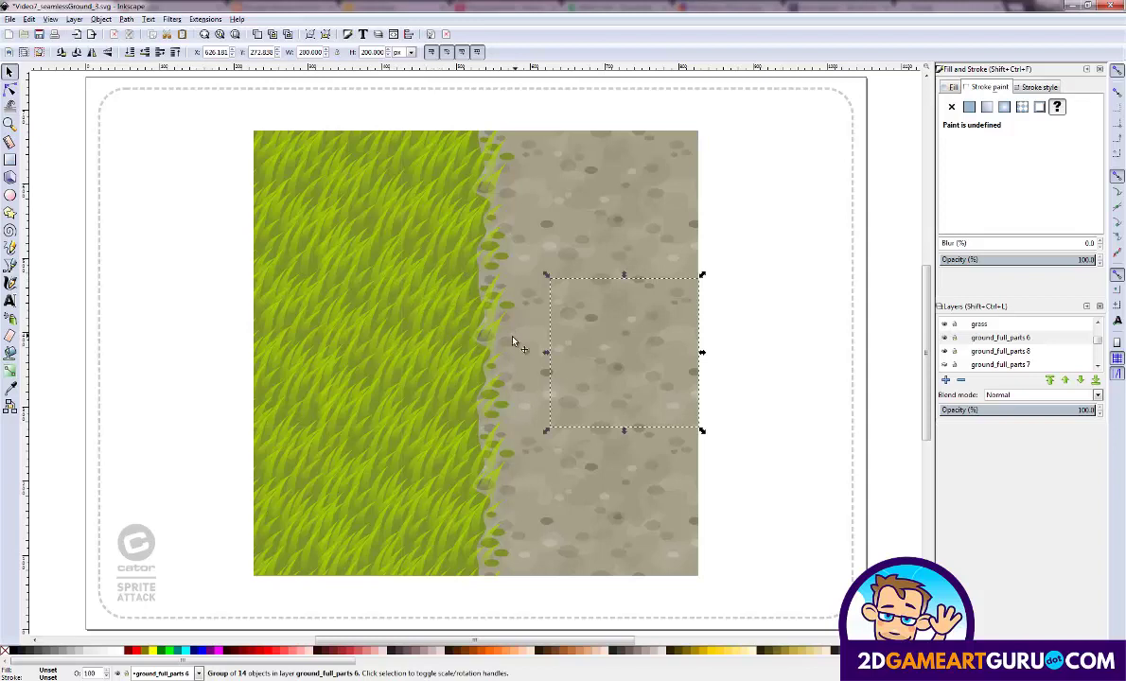
key(ctrl)
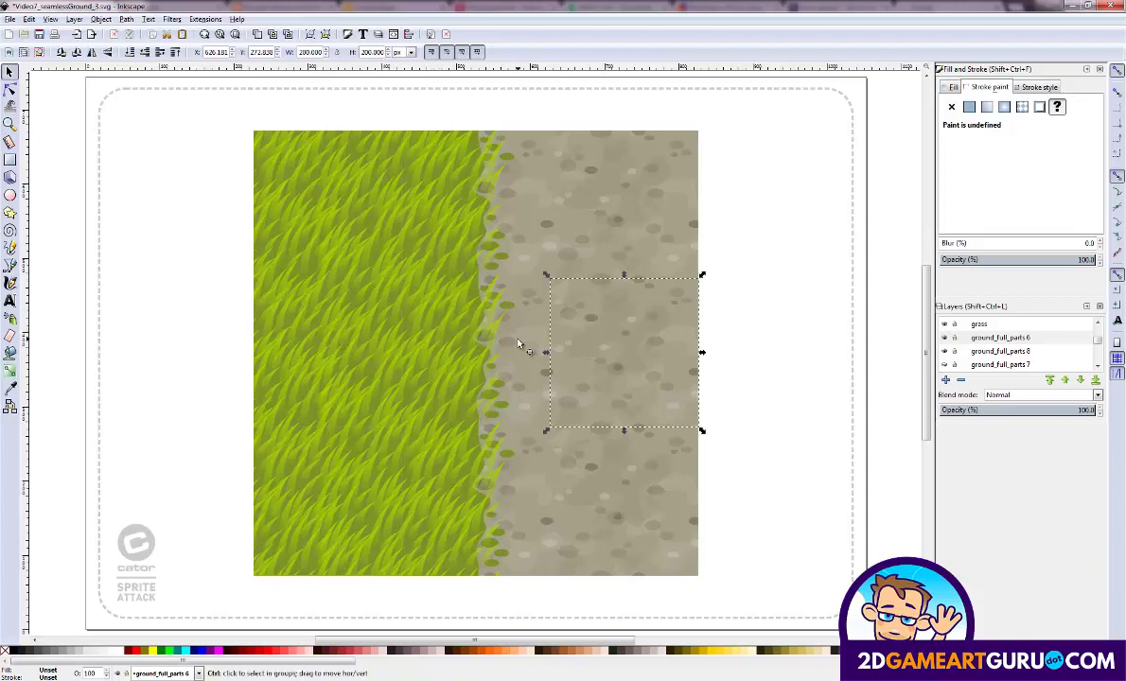